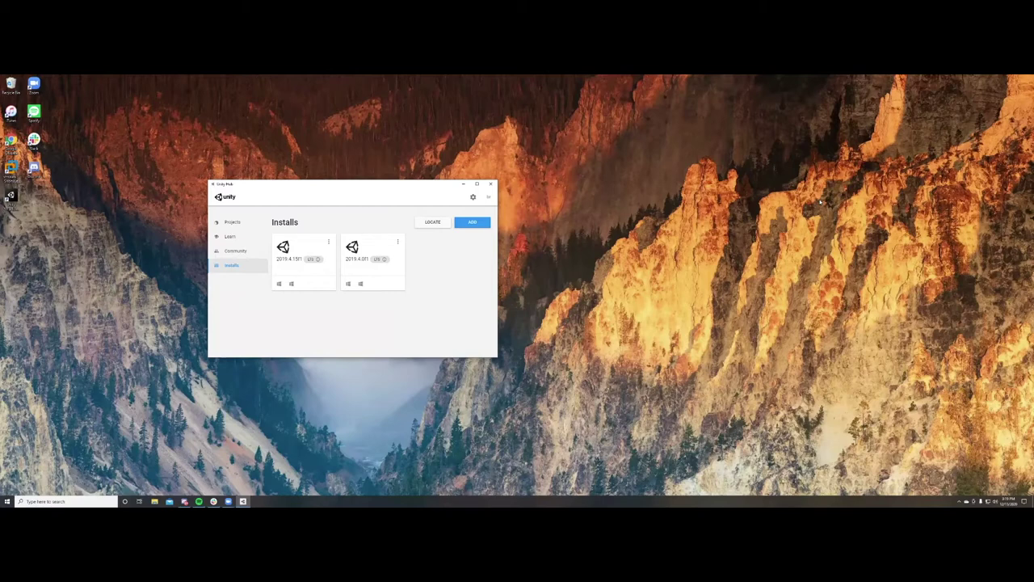
- Review the modules available for the Unity 2019.4.15f1 install in Unity Hub, including the platform build supports
drag(424, 192, 404, 217)
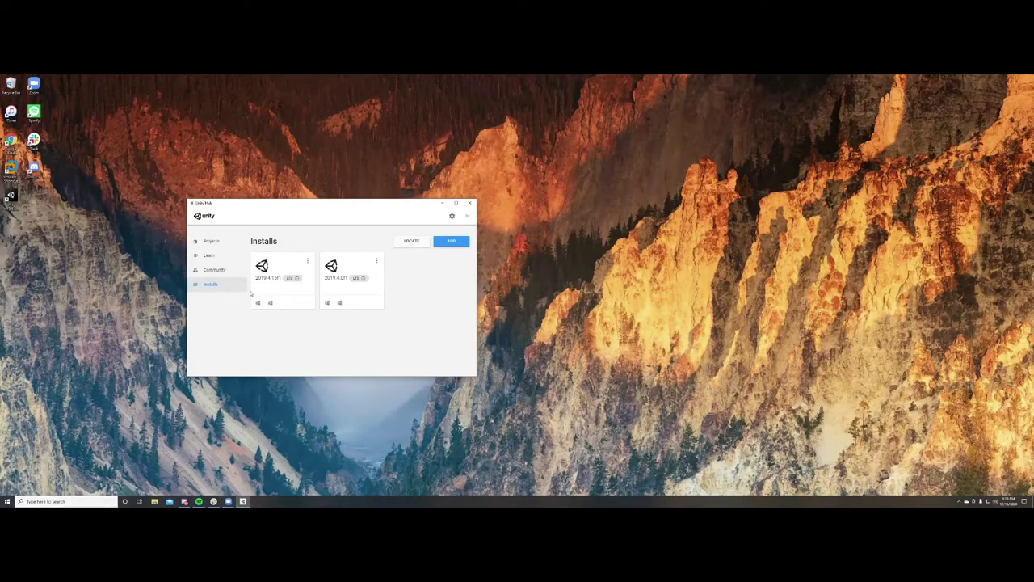
click(308, 261)
click(306, 261)
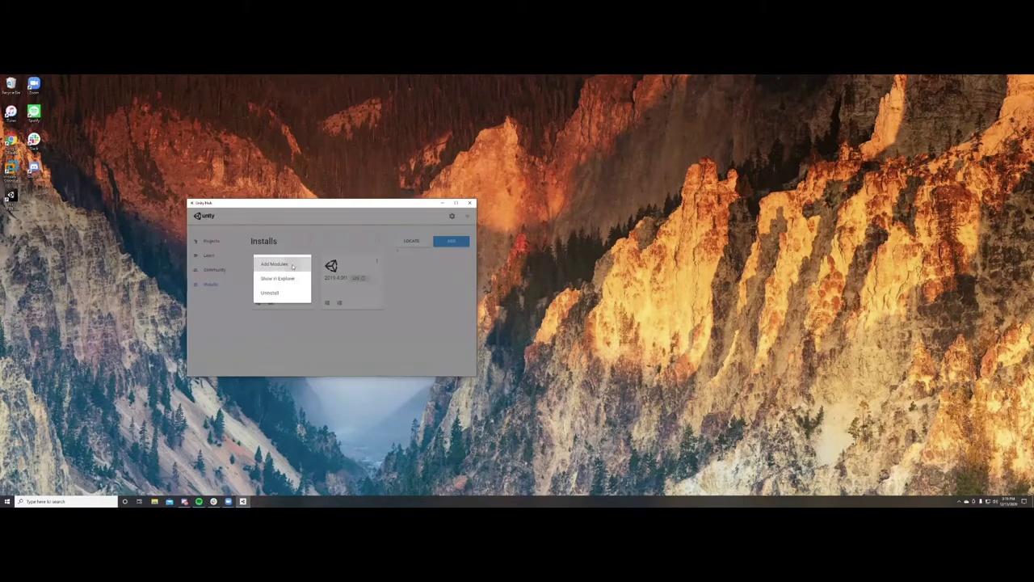
scroll(317, 275, down, 3)
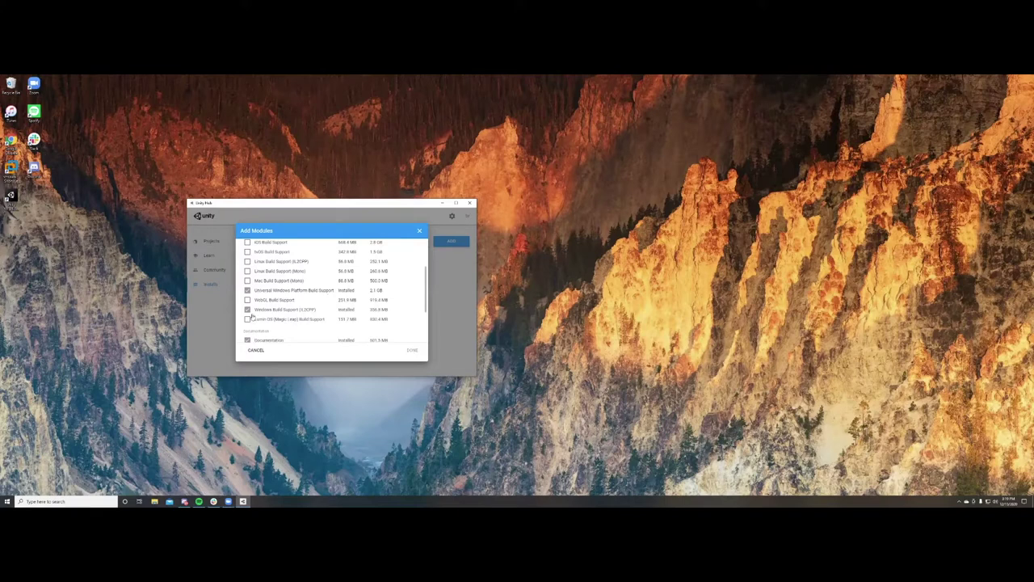
click(419, 231)
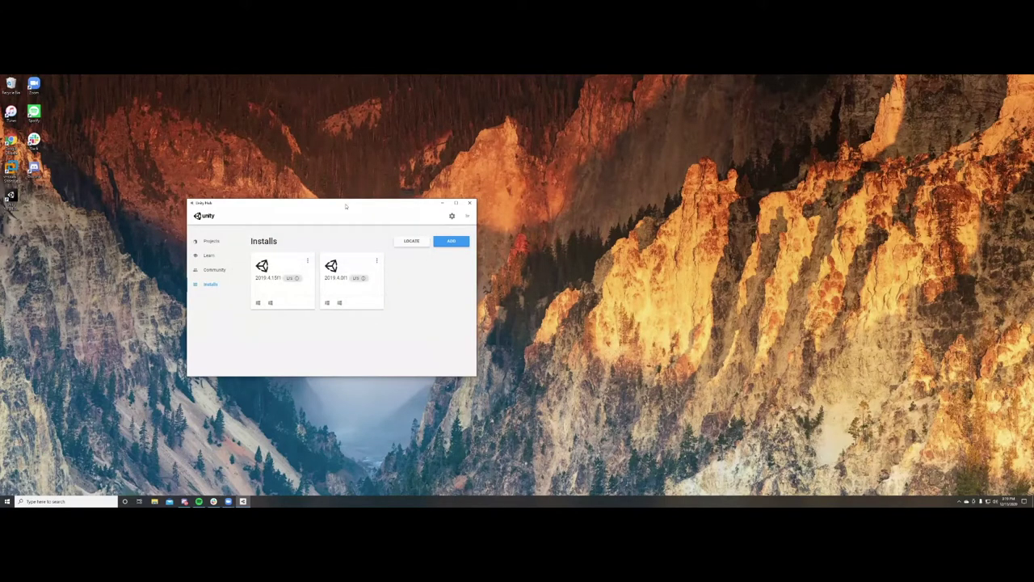
- Switch to Visual Studio Installer and examine the workloads selected for Visual Studio Community 2019
click(85, 501)
text(visu)
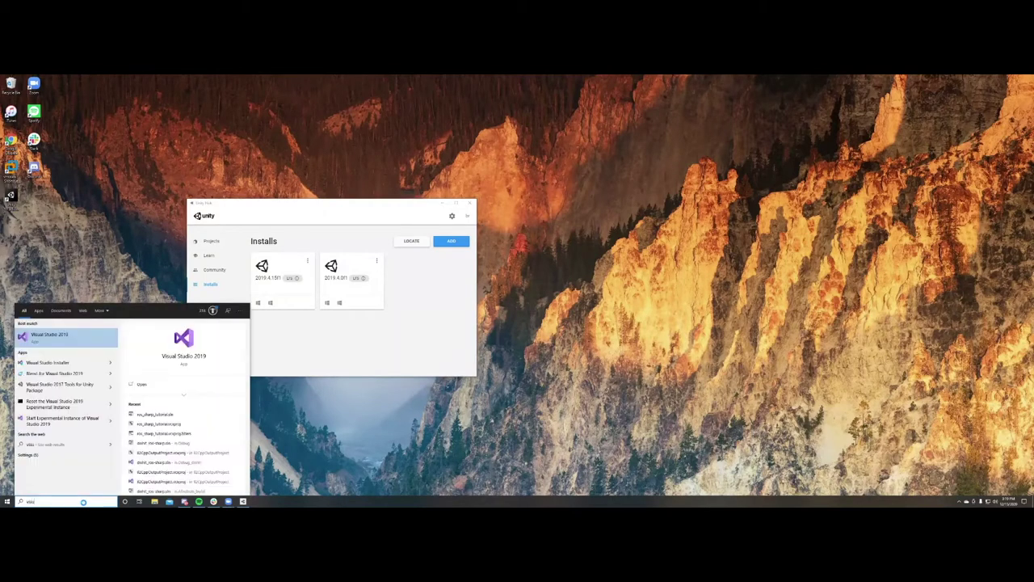
click(48, 362)
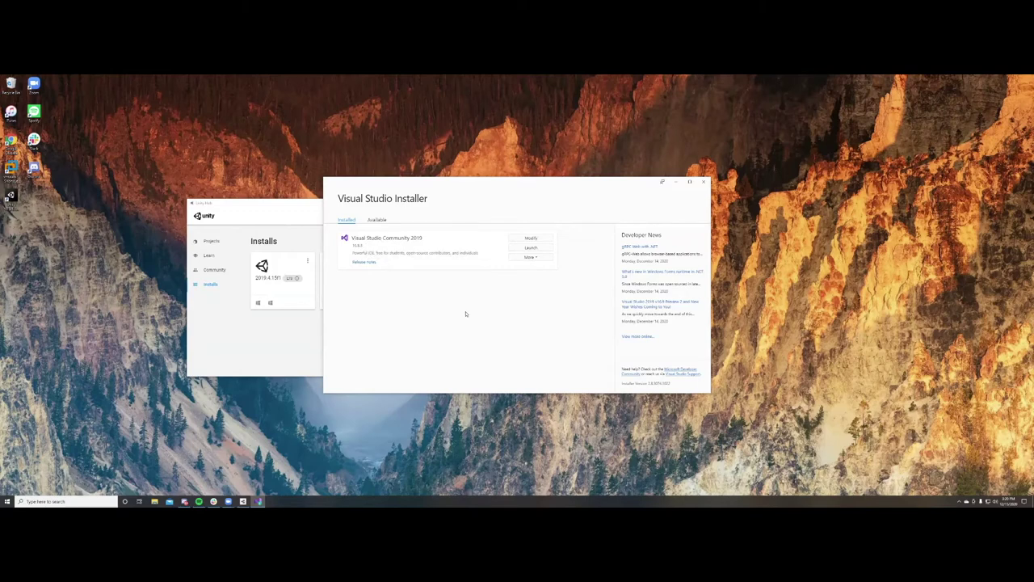
click(531, 237)
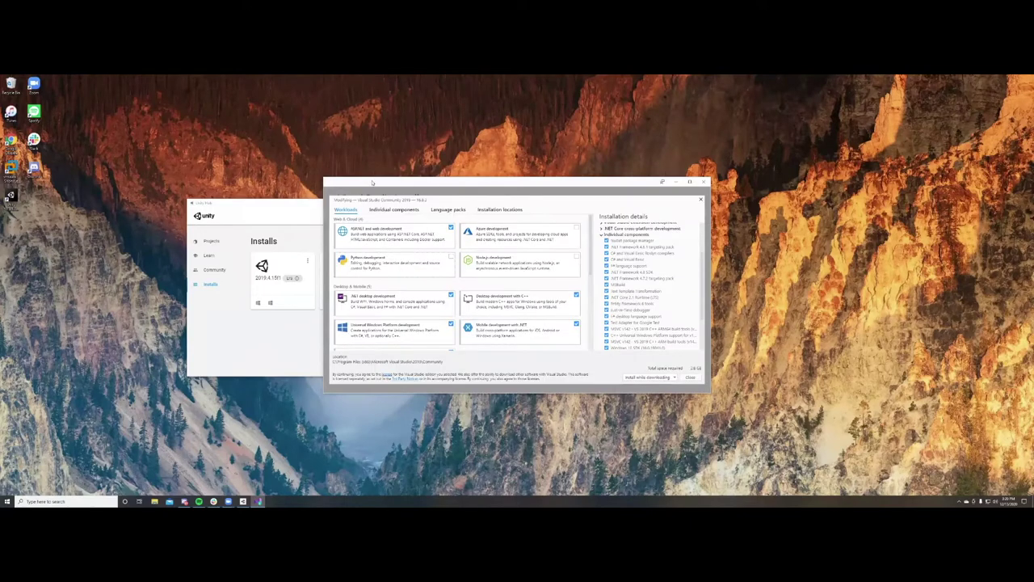
drag(371, 176, 395, 86)
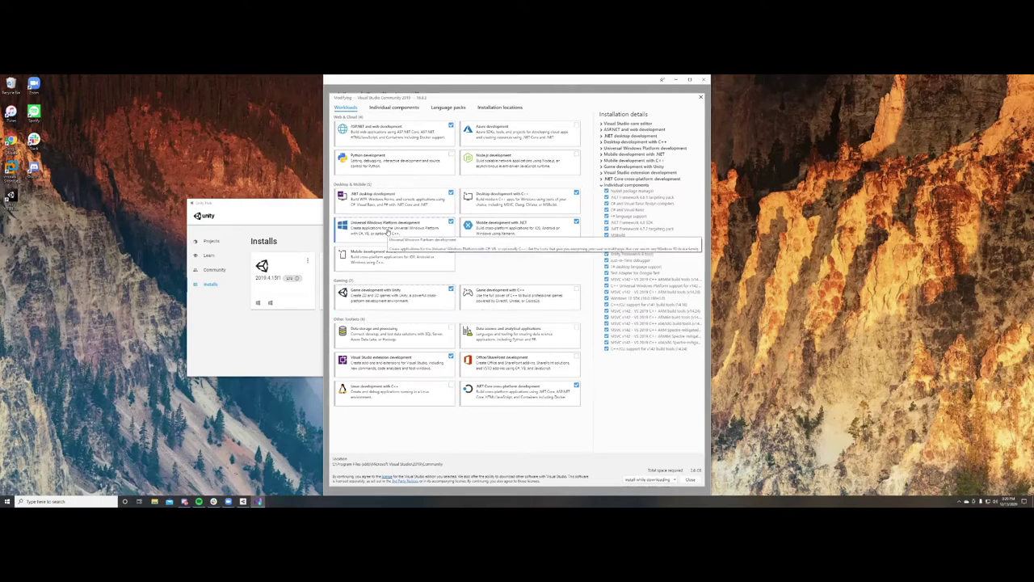
- Review the individual components selected for Visual Studio Community 2019, down to the Windows 10 SDKs, and close the installer
click(393, 108)
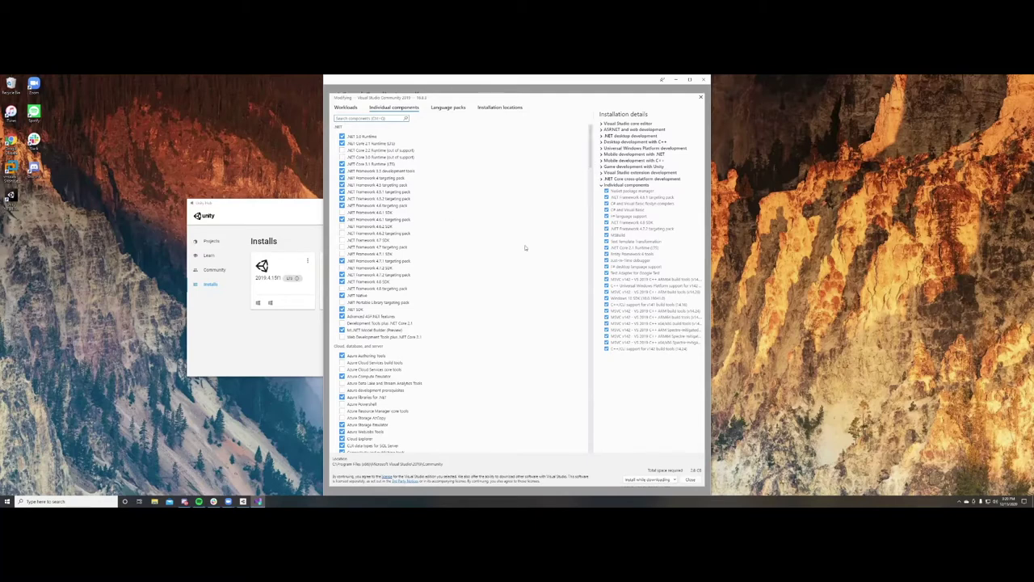
scroll(525, 248, down, 8)
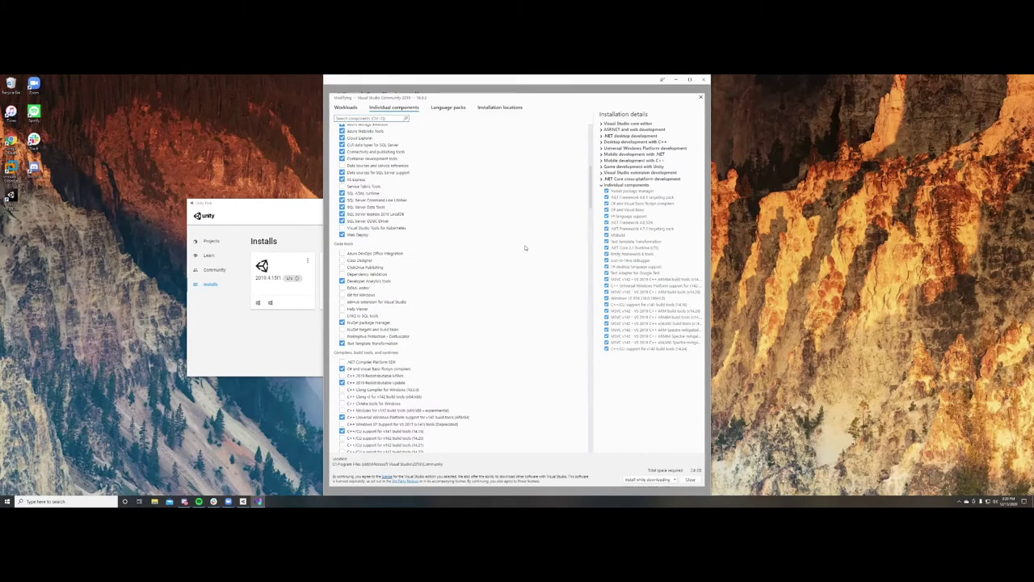
scroll(525, 248, down, 8)
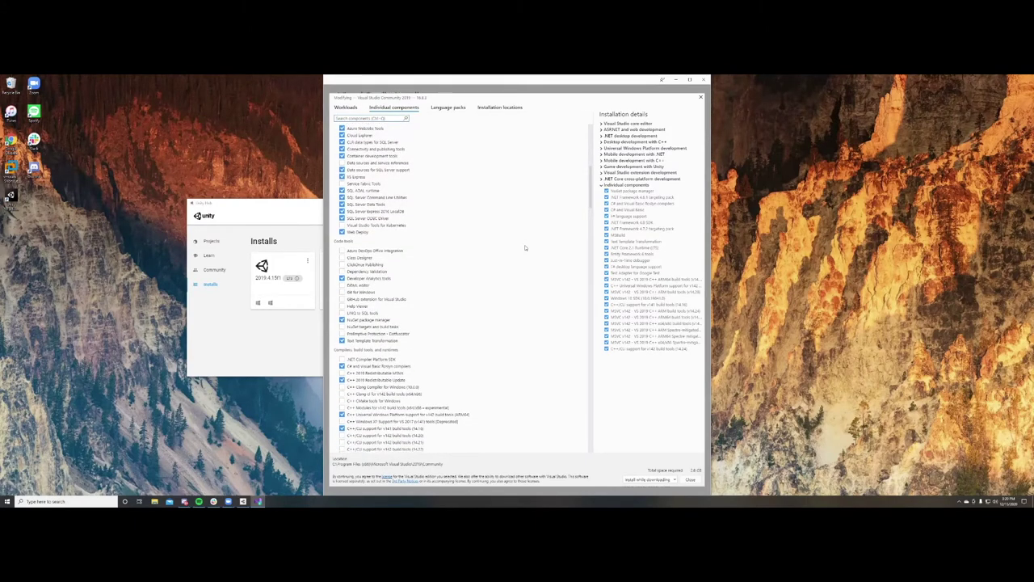
scroll(524, 248, down, 3)
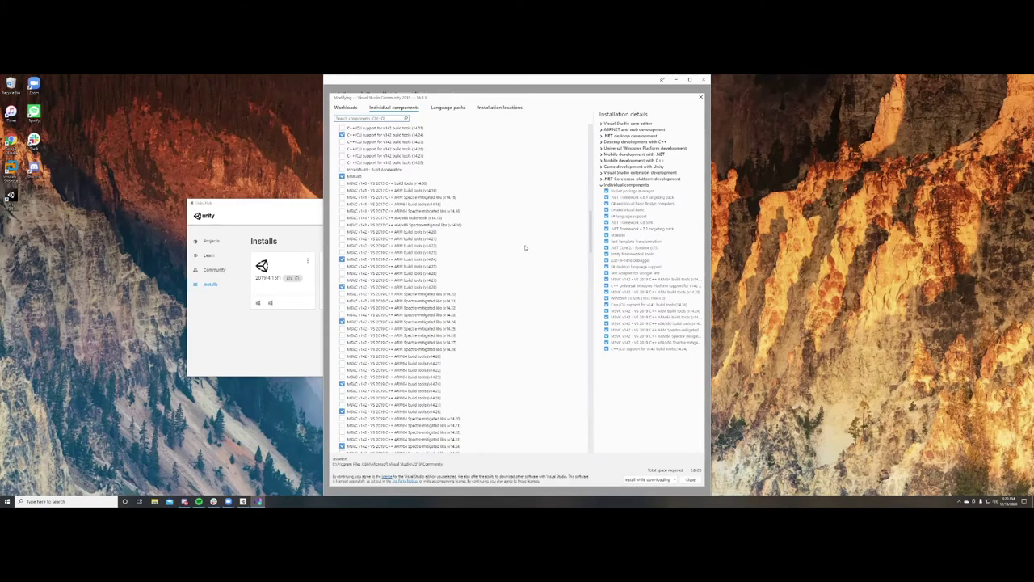
scroll(524, 248, down, 8)
scroll(525, 248, down, 3)
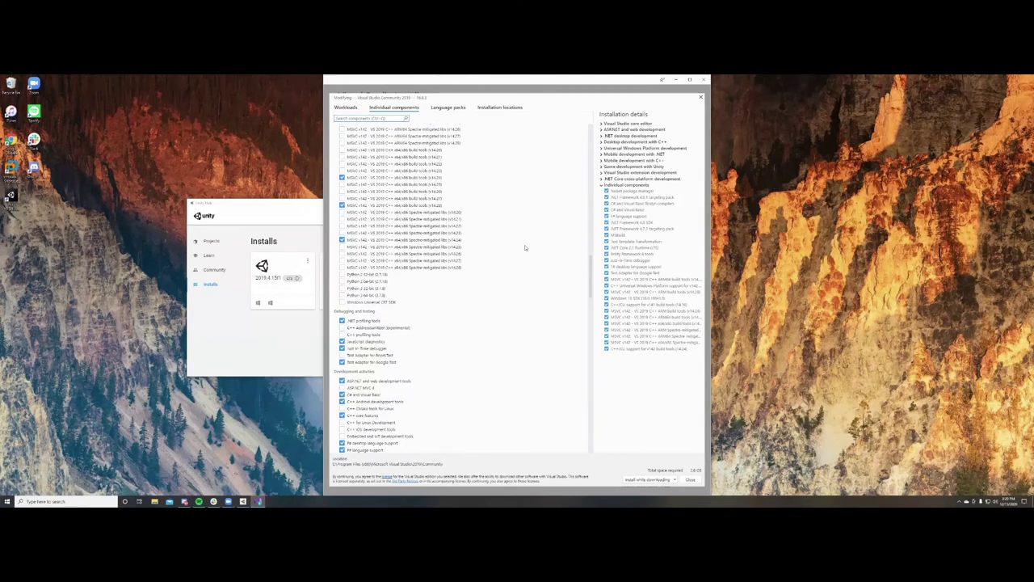
scroll(524, 248, down, 9)
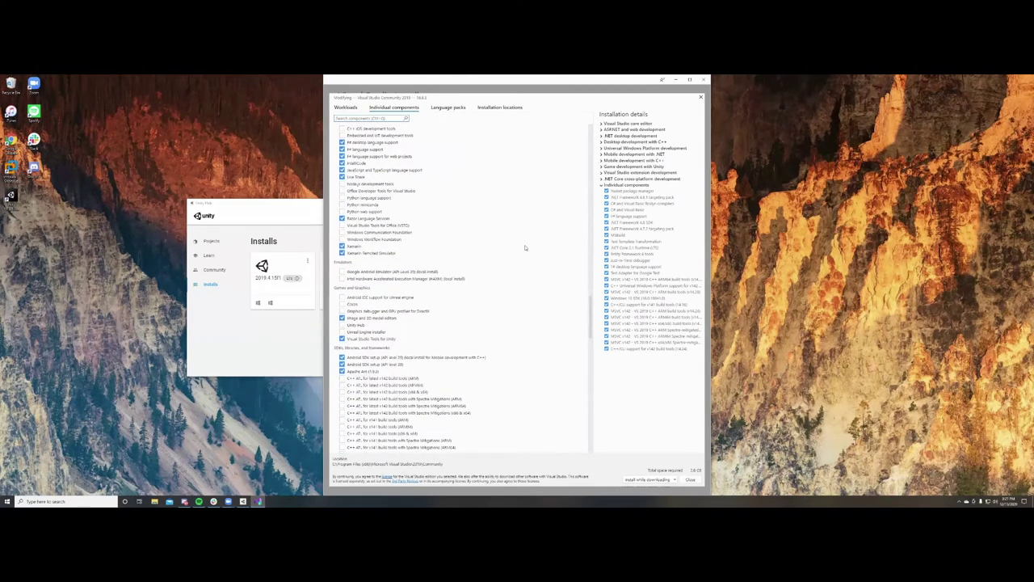
scroll(524, 248, down, 15)
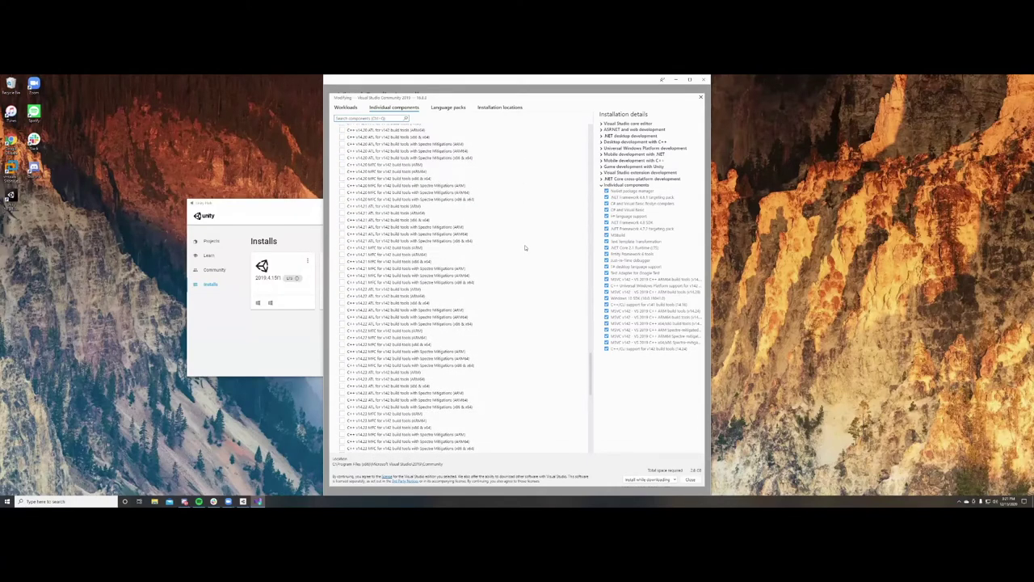
scroll(524, 248, down, 10)
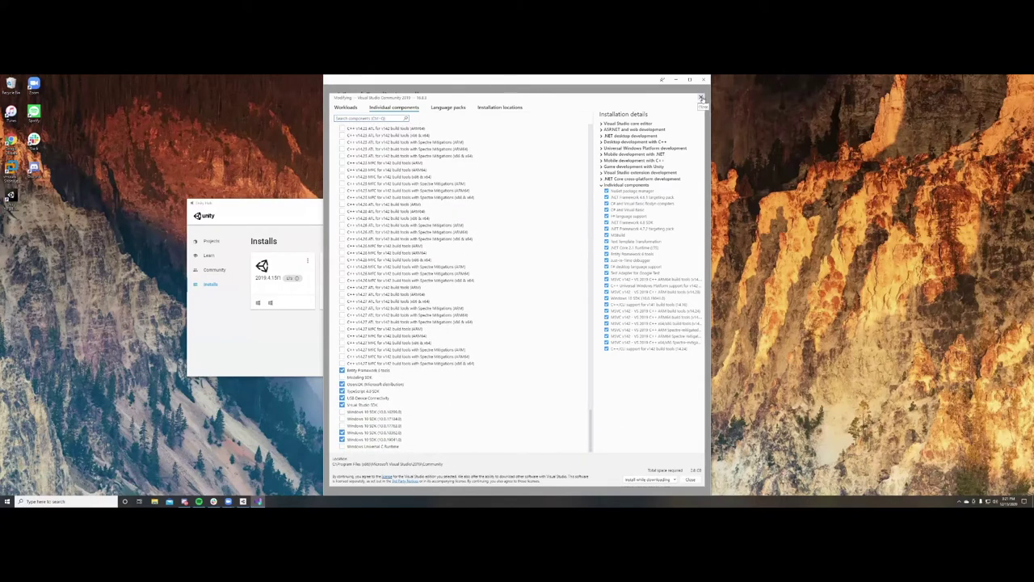
click(701, 98)
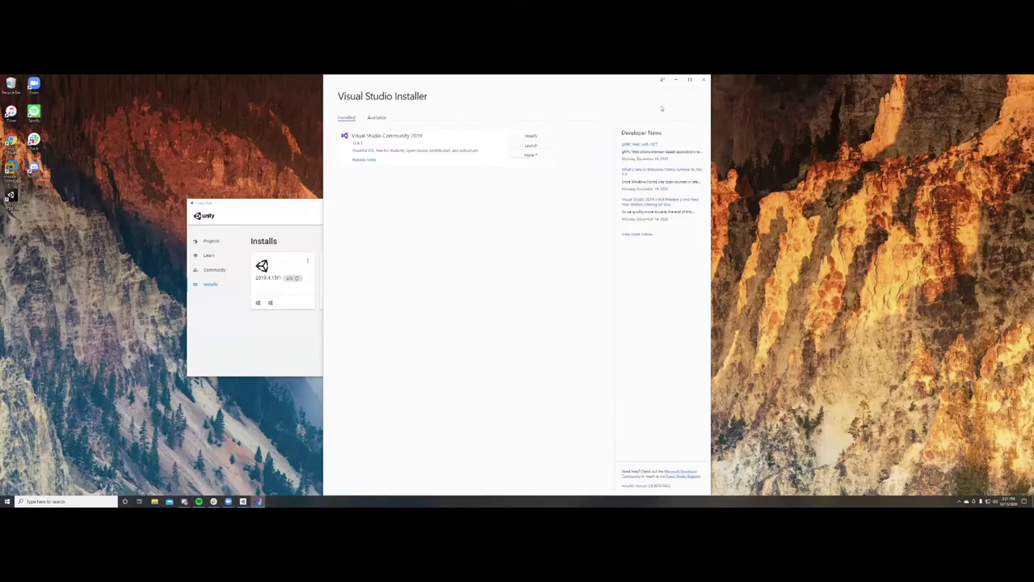
click(701, 79)
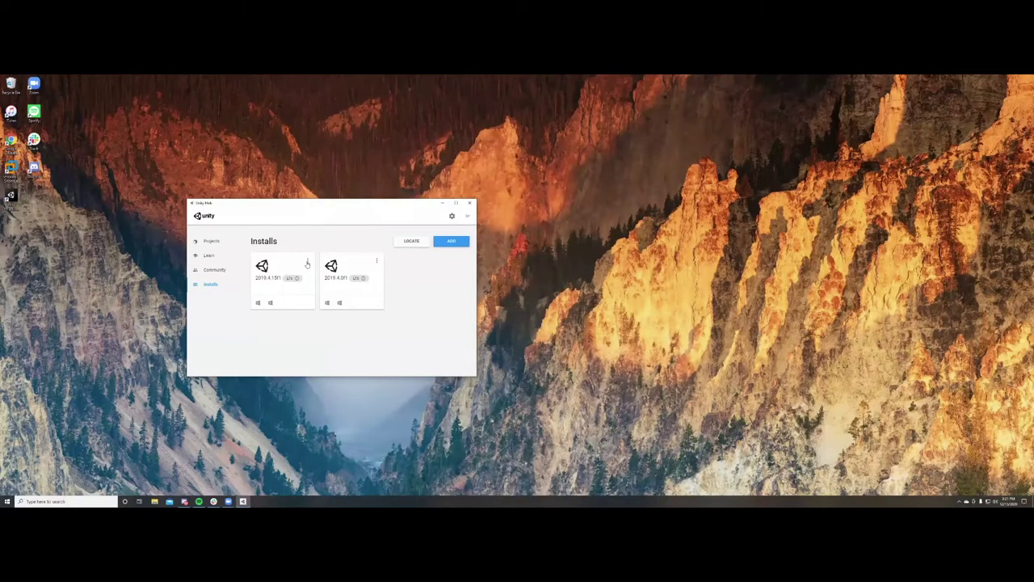
- Create a new 3D Unity project named ros_sharp_tutorial on the Desktop
click(209, 240)
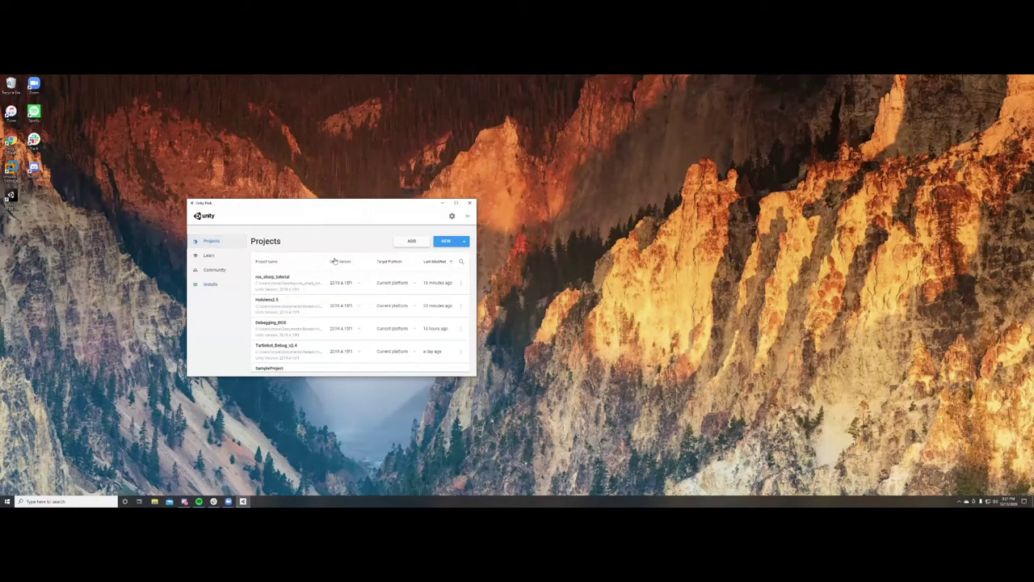
click(450, 241)
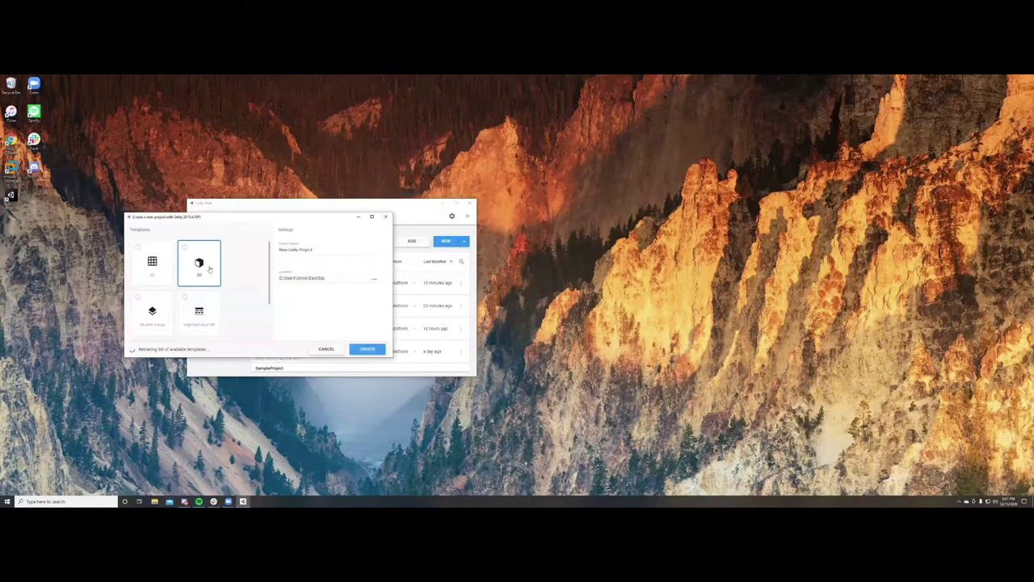
triple_click(328, 249)
text(my_sharp_tutorial)
click(366, 348)
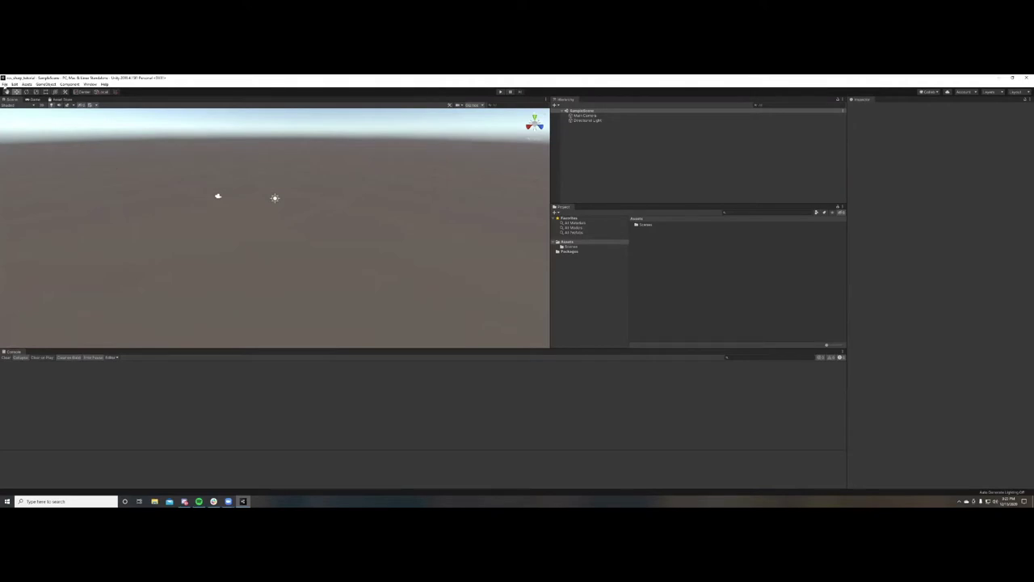
- Change the target device for Universal Windows Platform and switch the project's build platform to it
click(5, 84)
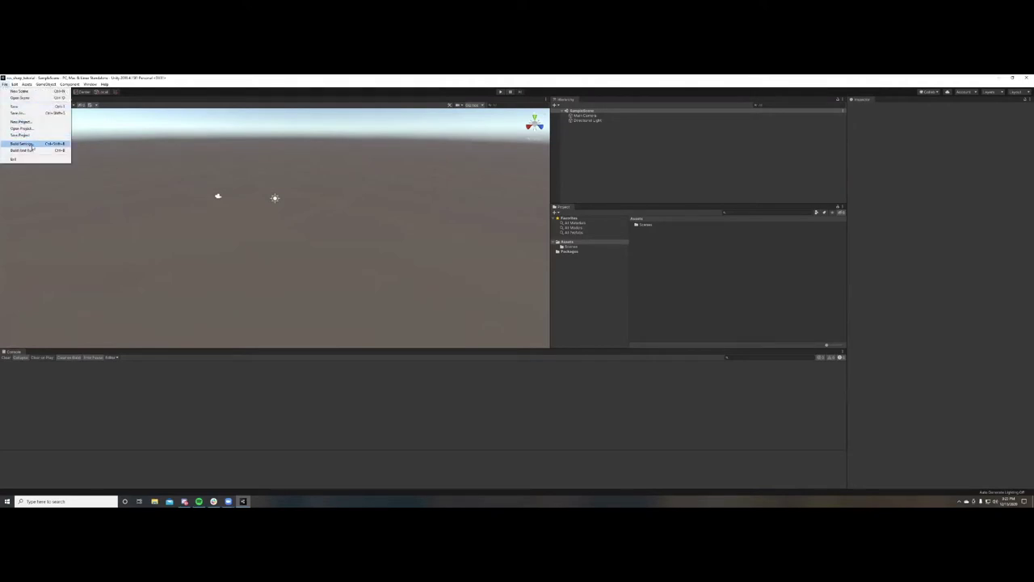
click(22, 143)
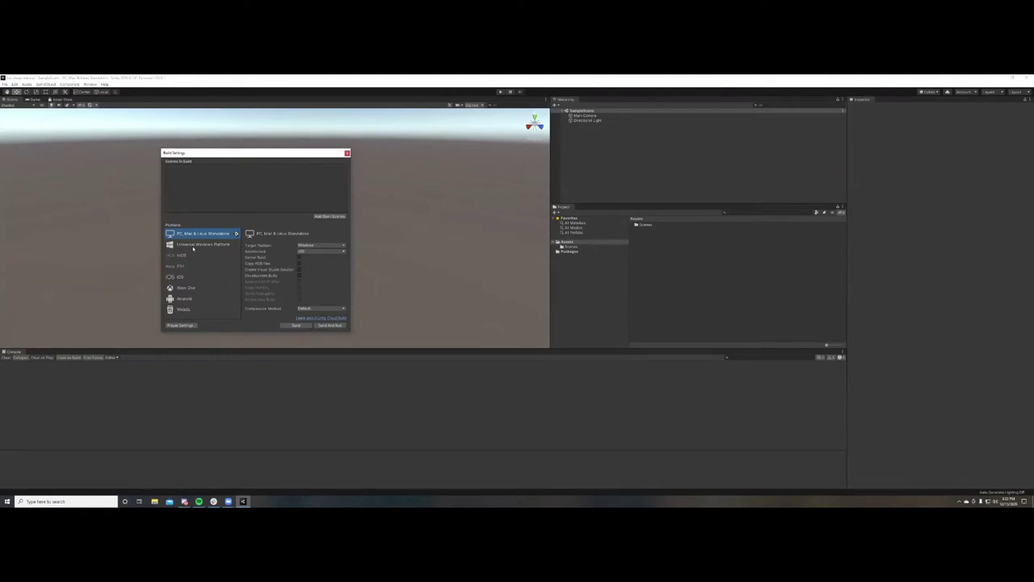
click(192, 248)
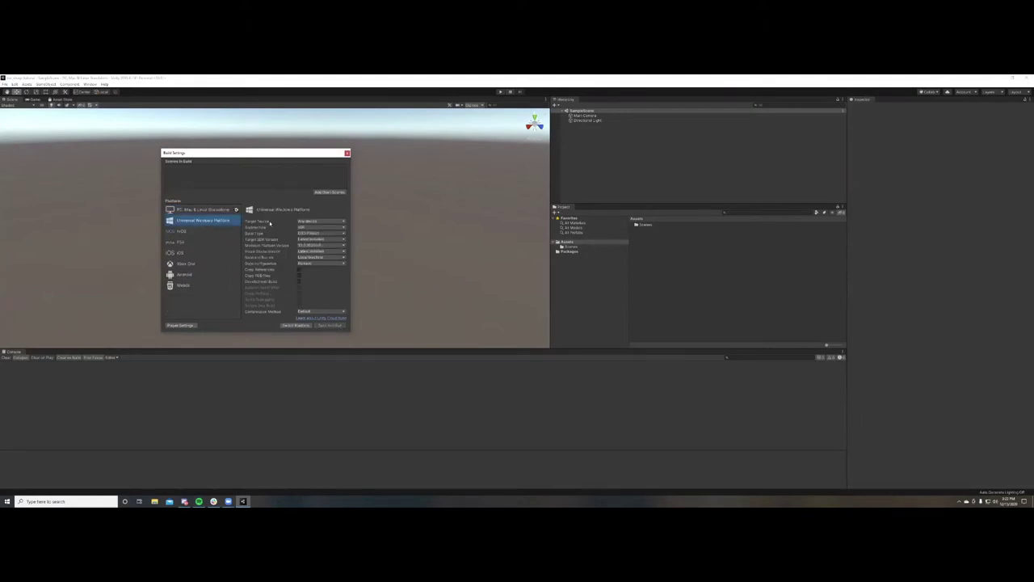
click(320, 220)
click(307, 248)
click(296, 325)
click(347, 154)
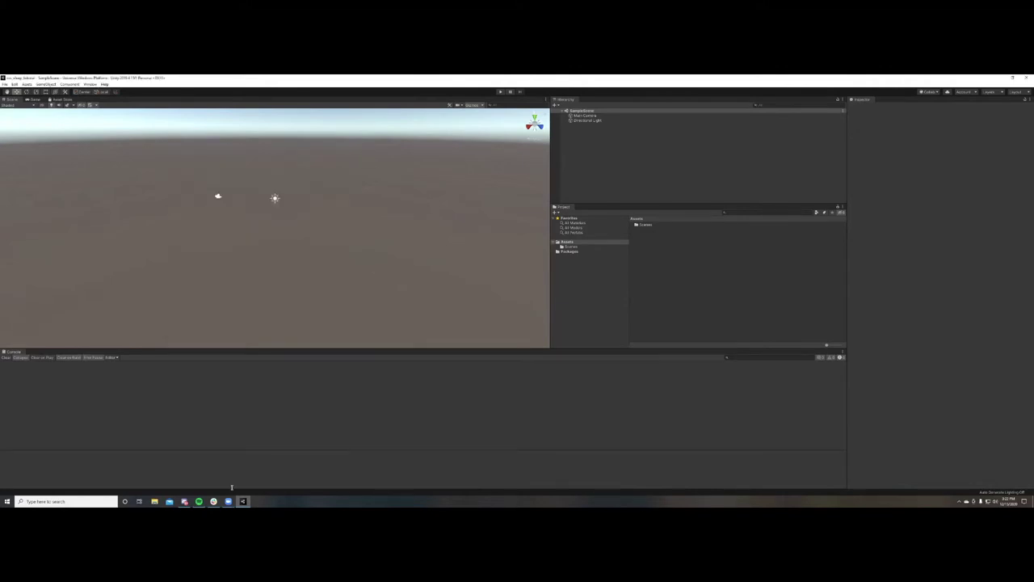
- Switch to Google Chrome and examine the Mixed Reality Toolkit v2.5.1 release page on GitHub, including its downloadable Unity packages
click(87, 500)
text(goo)
key(Return)
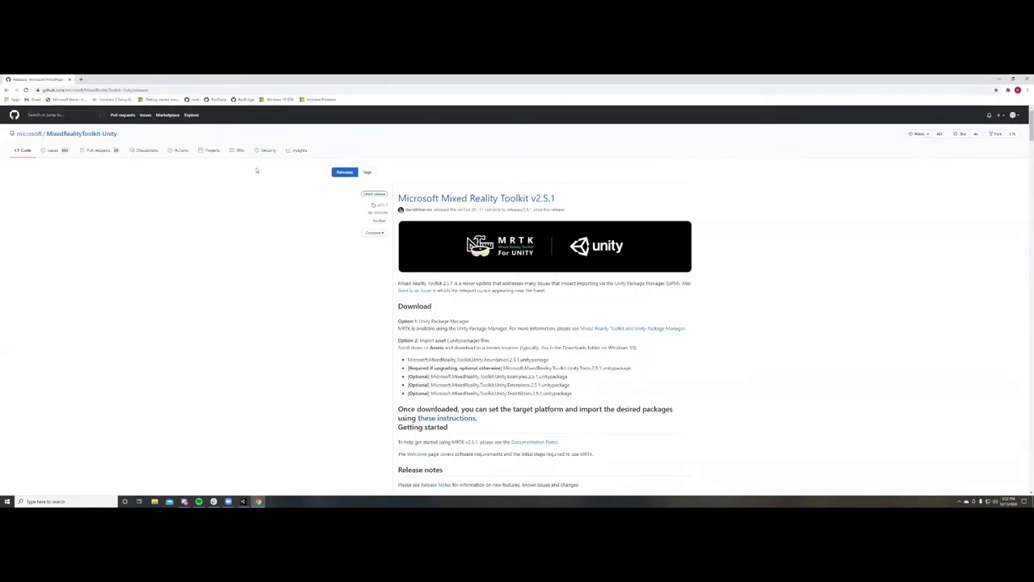
scroll(307, 257, down, 2)
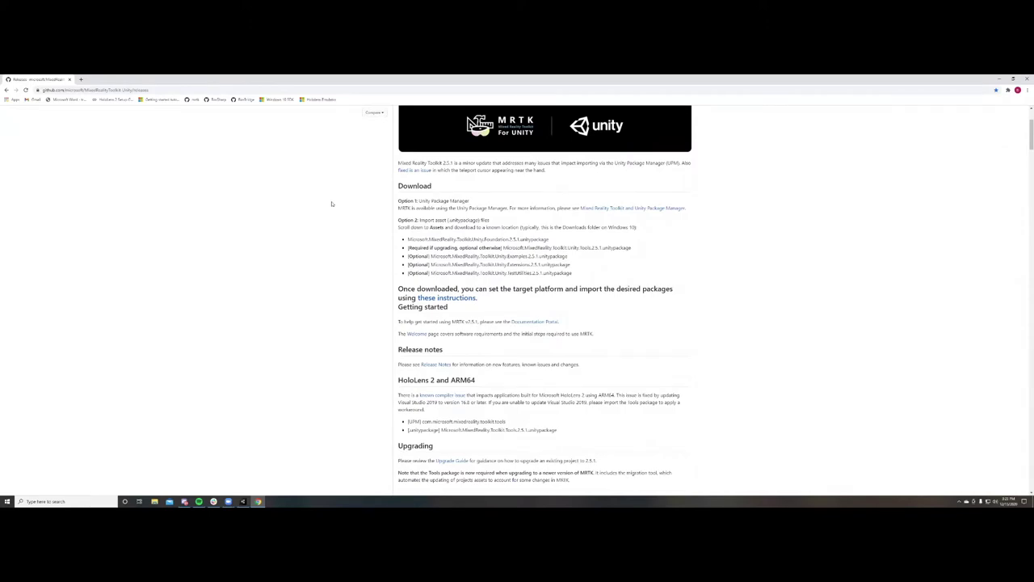
scroll(334, 261, down, 3)
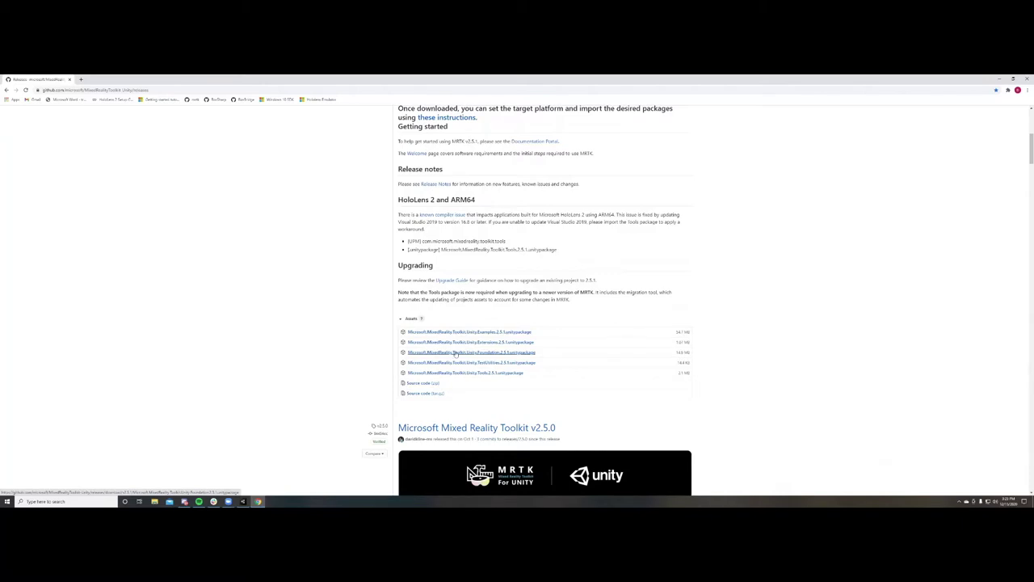
scroll(455, 353, down, 3)
scroll(451, 346, up, 3)
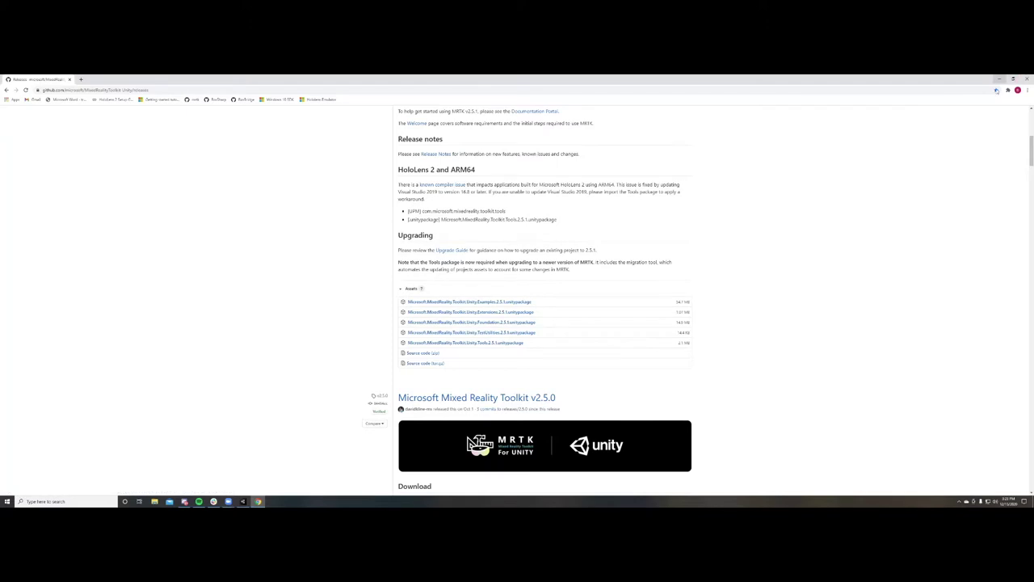
click(1000, 79)
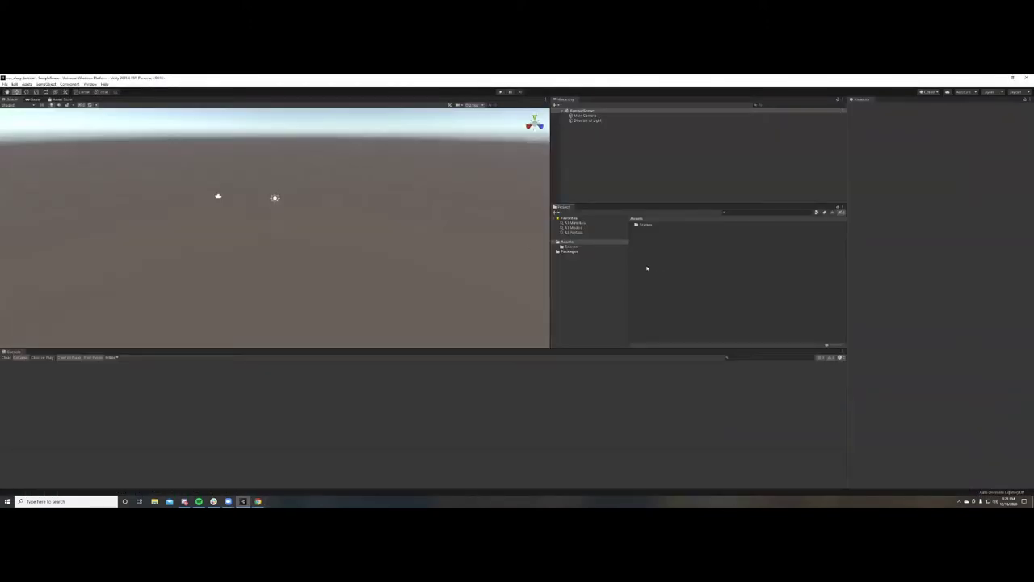
- Import the full Microsoft.MixedReality.Toolkit.Unity.Foundation.2.5.1 package from Downloads into Assets and apply the MRTK default project settings
right_click(567, 242)
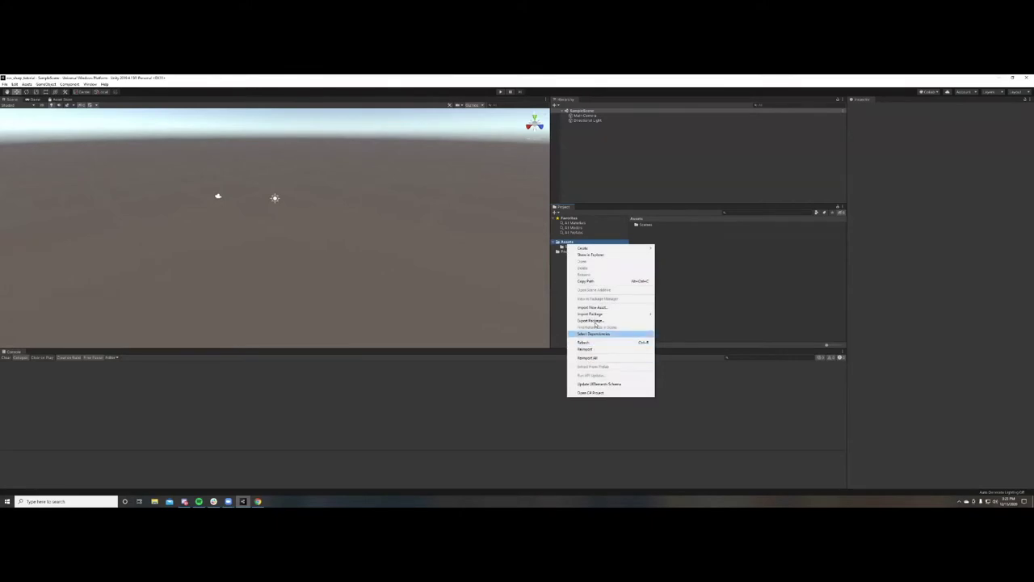
mouse_move(591, 316)
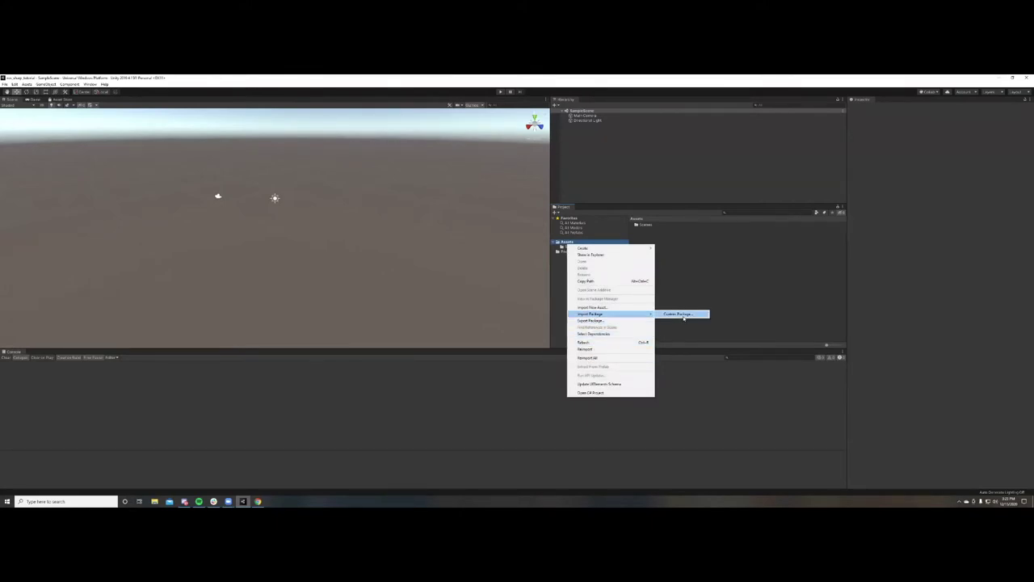
click(681, 315)
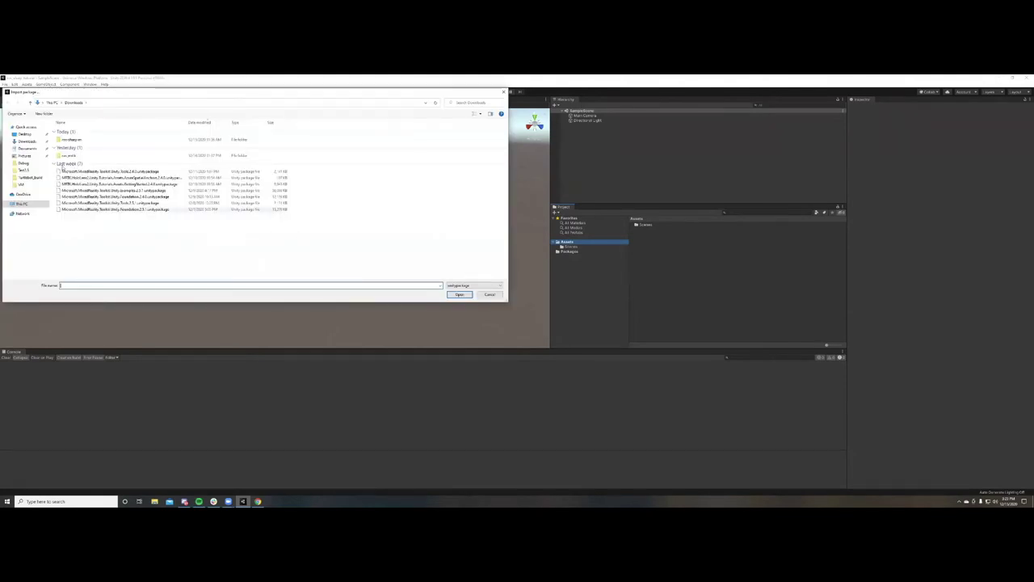
click(129, 210)
click(459, 294)
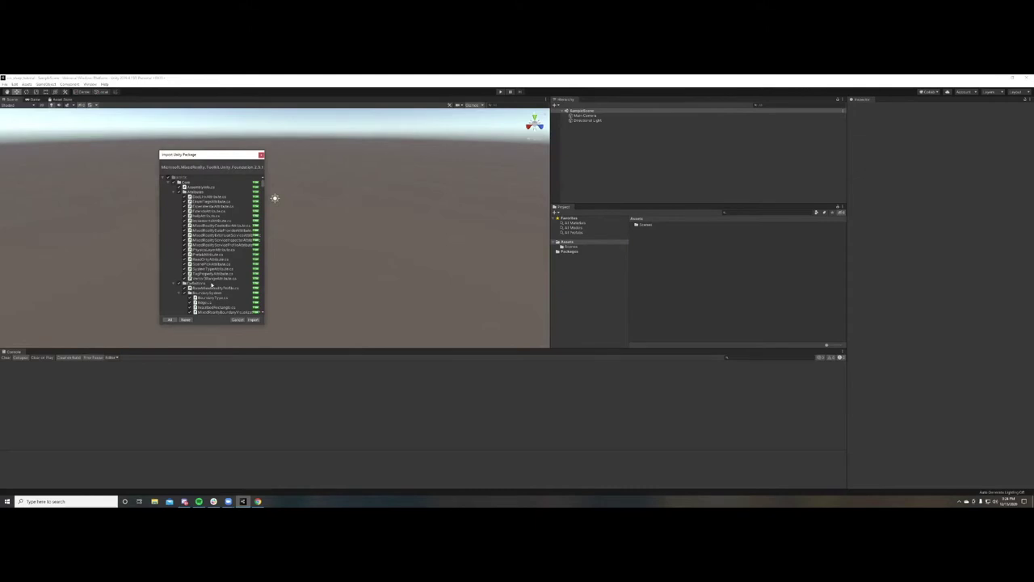
click(253, 320)
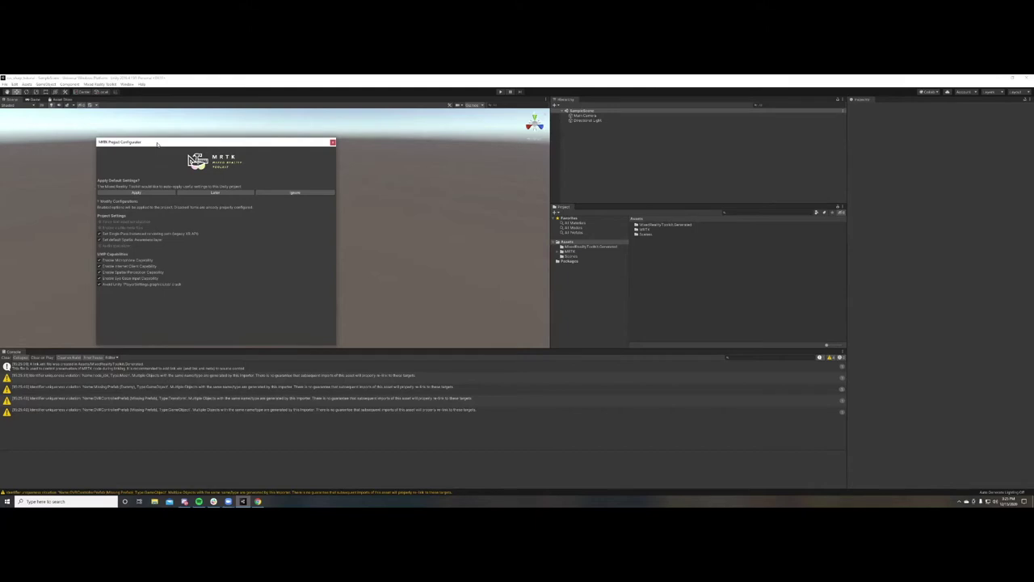
click(148, 193)
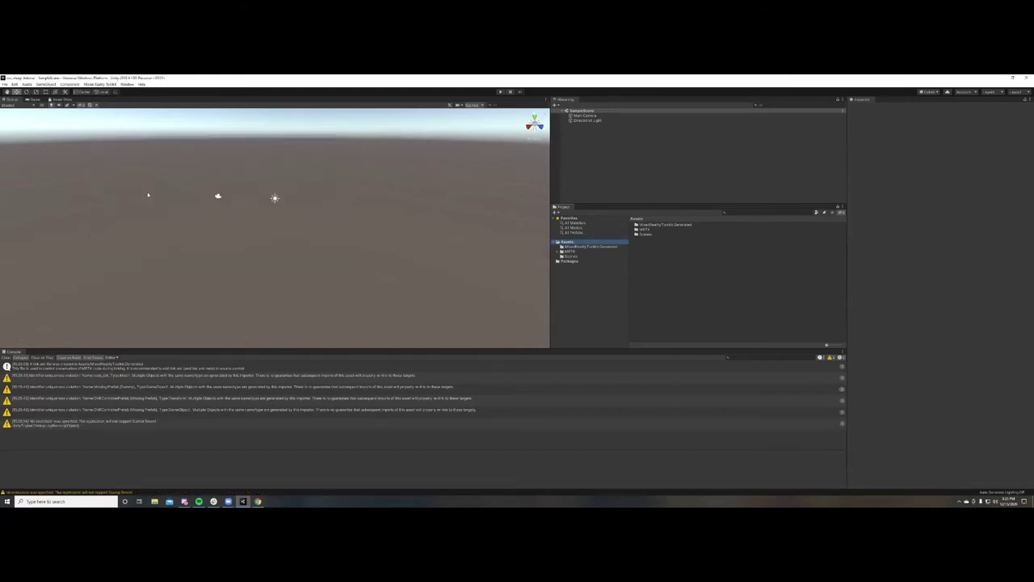
- Enable Virtual Reality Supported in the Universal Windows Platform player settings, and apply the MRTK configuration with MS HRTF Spatializer as audio spatializer
click(5, 84)
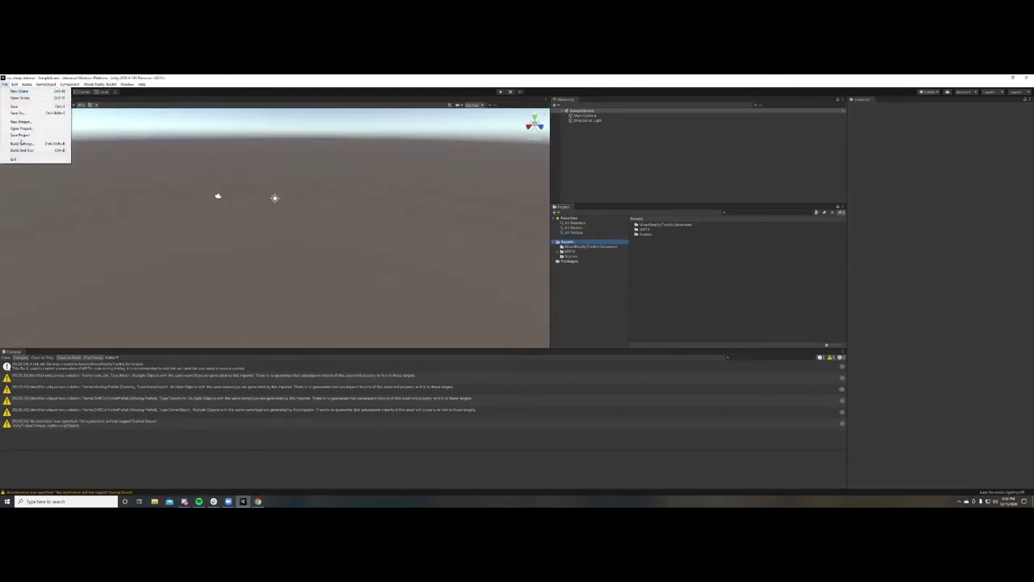
click(21, 144)
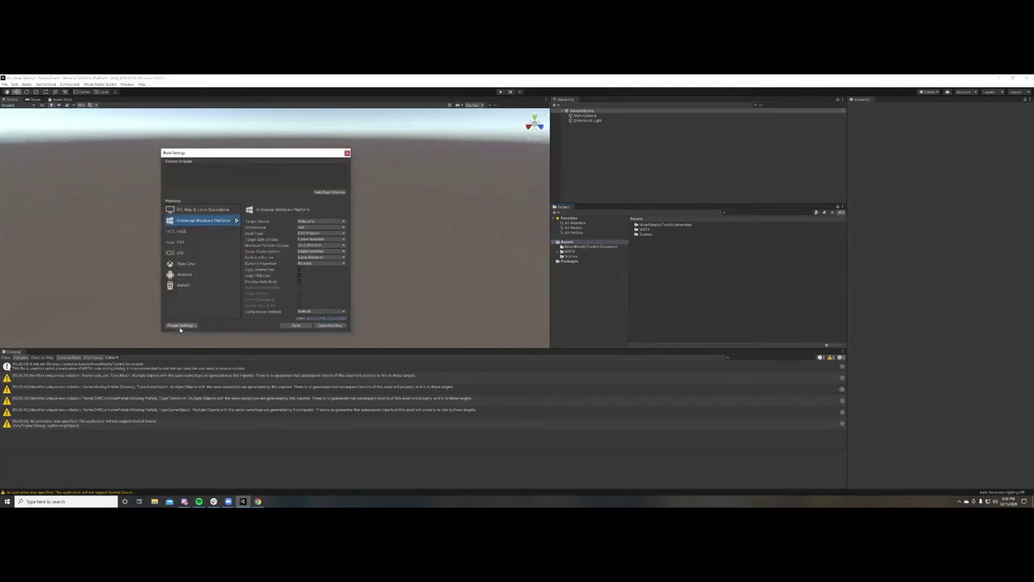
click(179, 326)
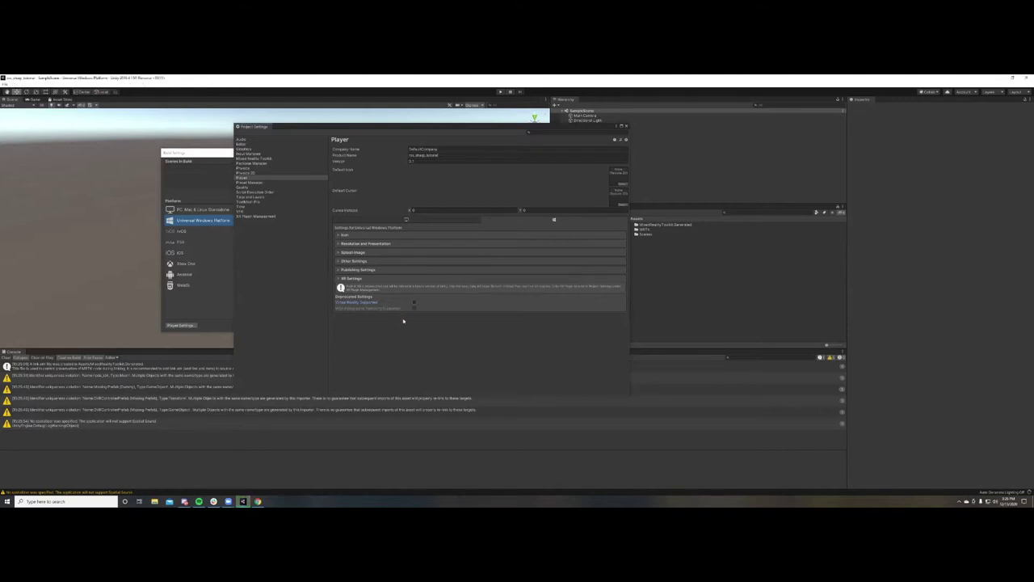
click(170, 244)
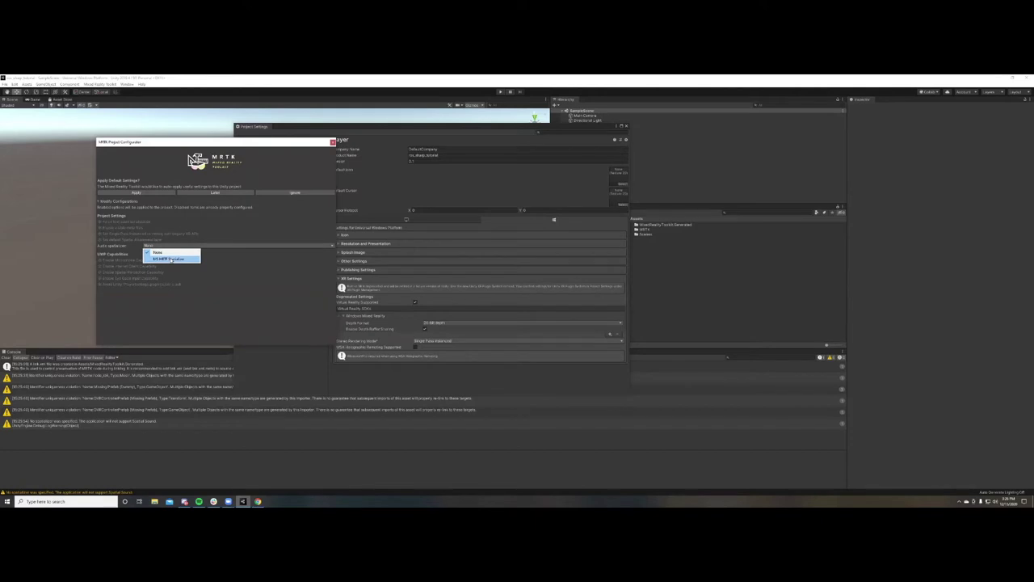
click(170, 260)
click(134, 193)
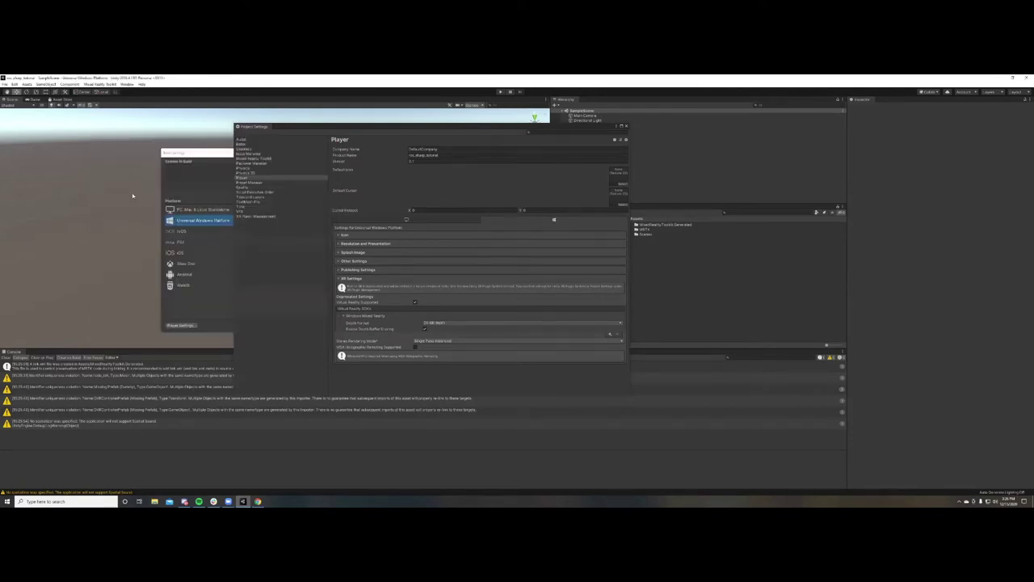
- Set the Windows Mixed Reality depth format to 16-bit depth in the XR settings and collapse that section
click(436, 322)
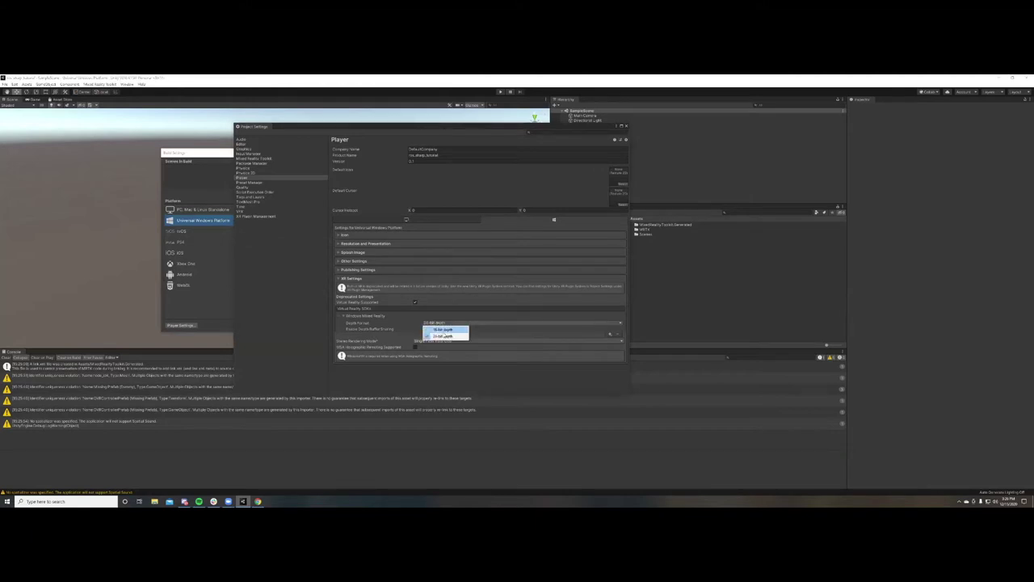
click(445, 329)
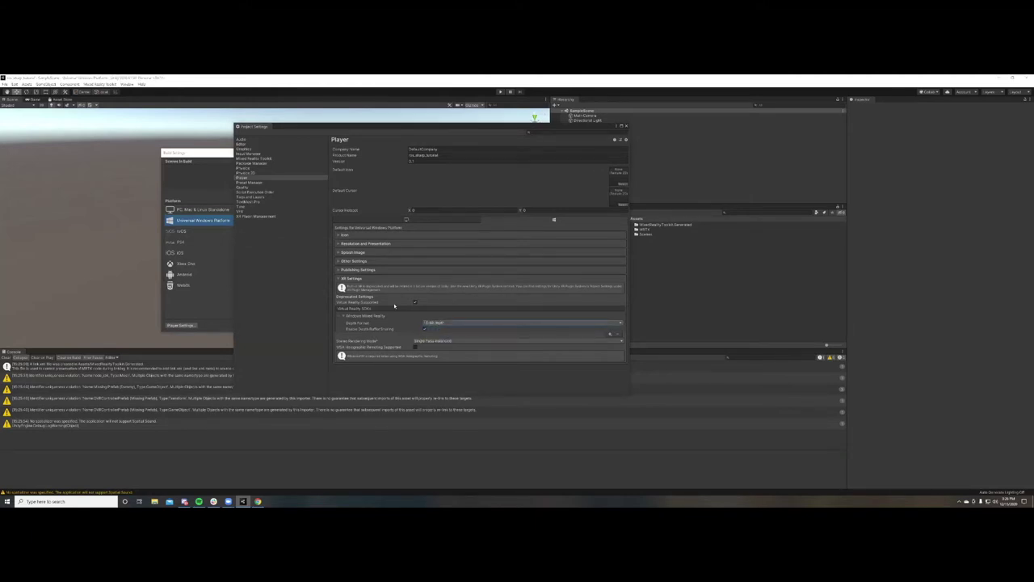
click(339, 279)
- Enable the InternetClientServer and PrivateNetworkClientServer capabilities in the player's publishing settings and collapse that section
click(339, 269)
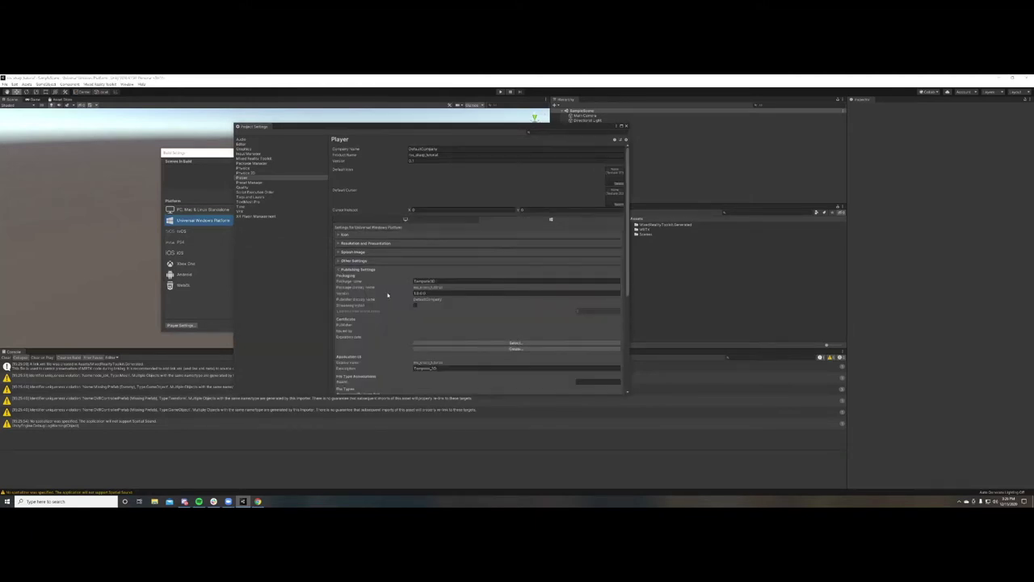
scroll(382, 302, down, 5)
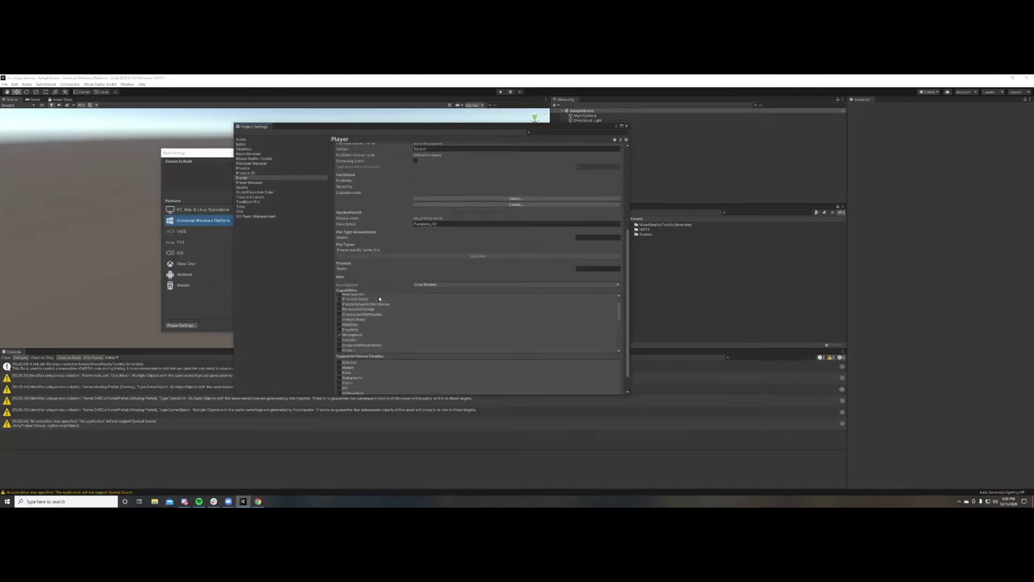
scroll(390, 322, up, 2)
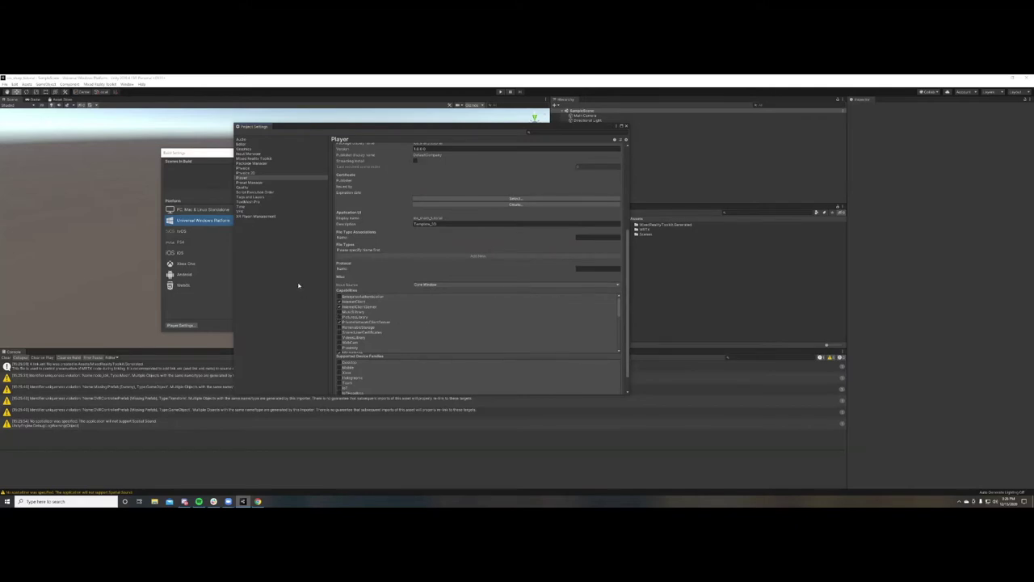
scroll(391, 263, up, 4)
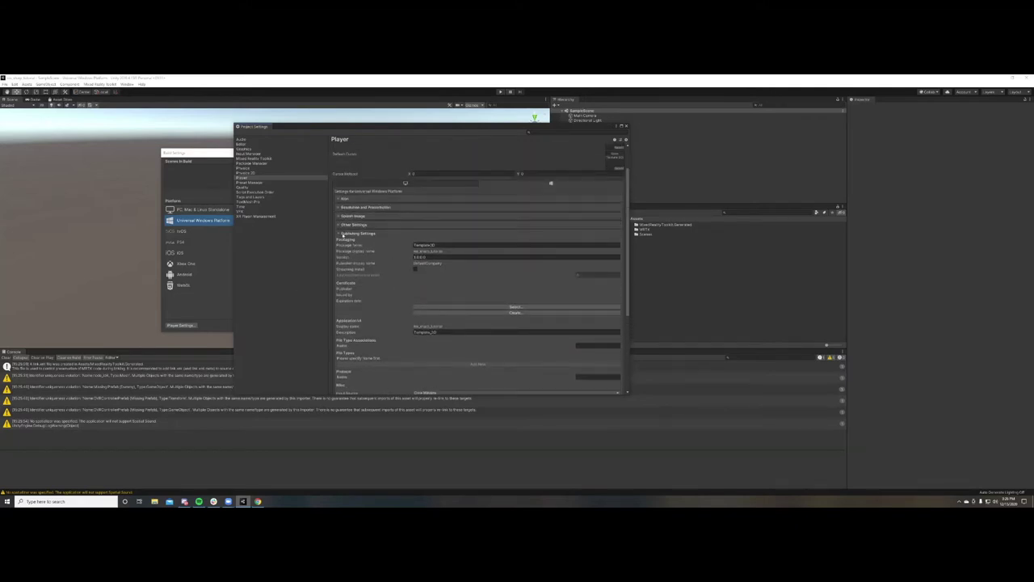
click(343, 234)
- Examine the player's Other Settings, Splash Image, and Resolution and Presentation sections, and close the project and build settings
click(339, 260)
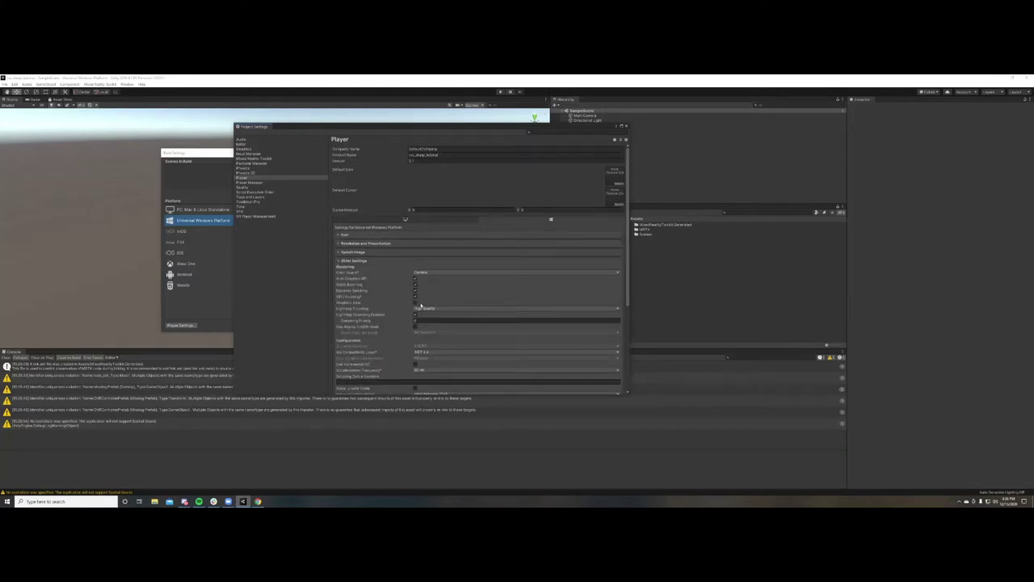
scroll(416, 305, down, 5)
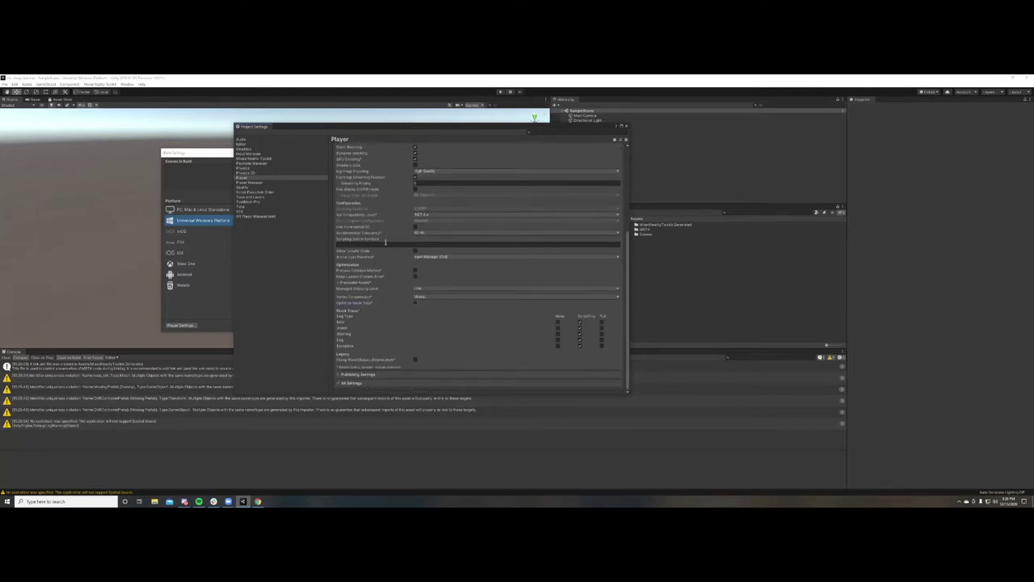
scroll(381, 256, up, 5)
click(338, 250)
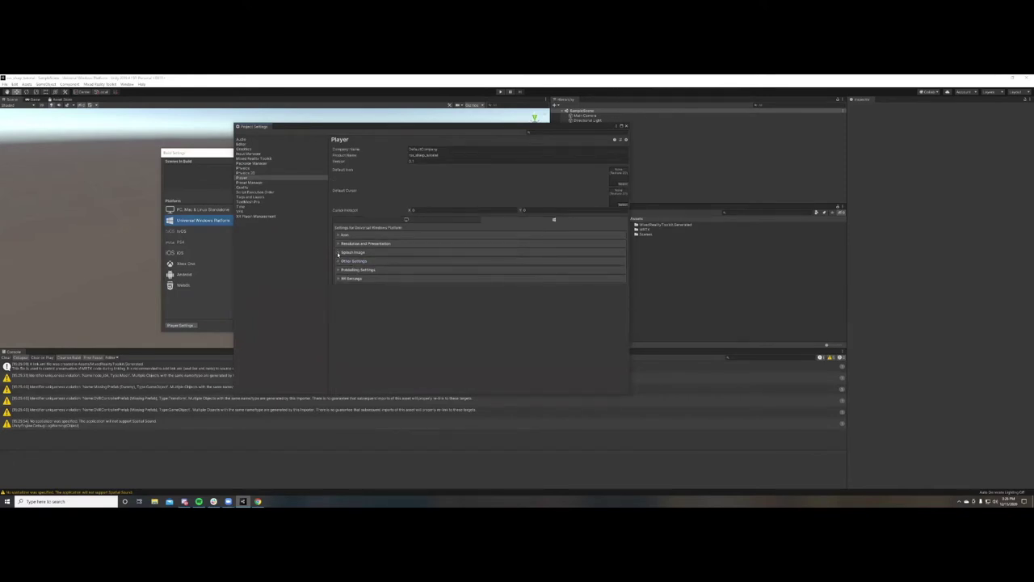
click(337, 253)
click(337, 253)
click(340, 244)
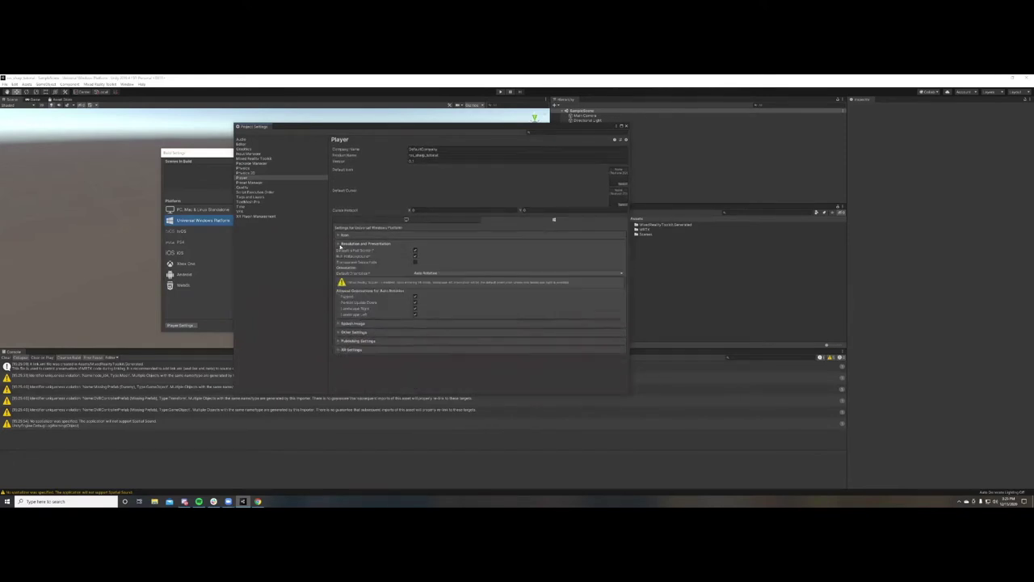
click(340, 244)
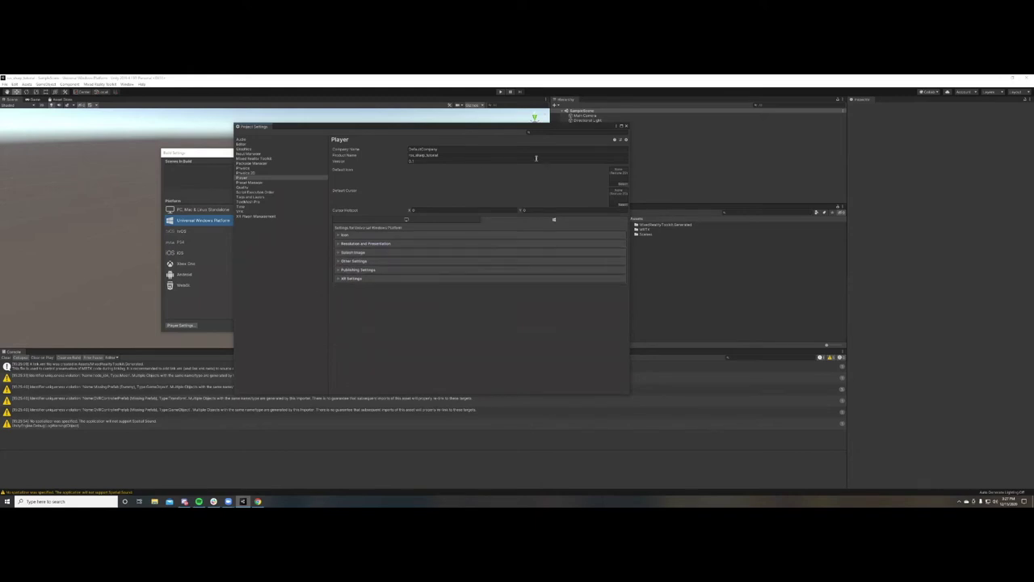
click(625, 126)
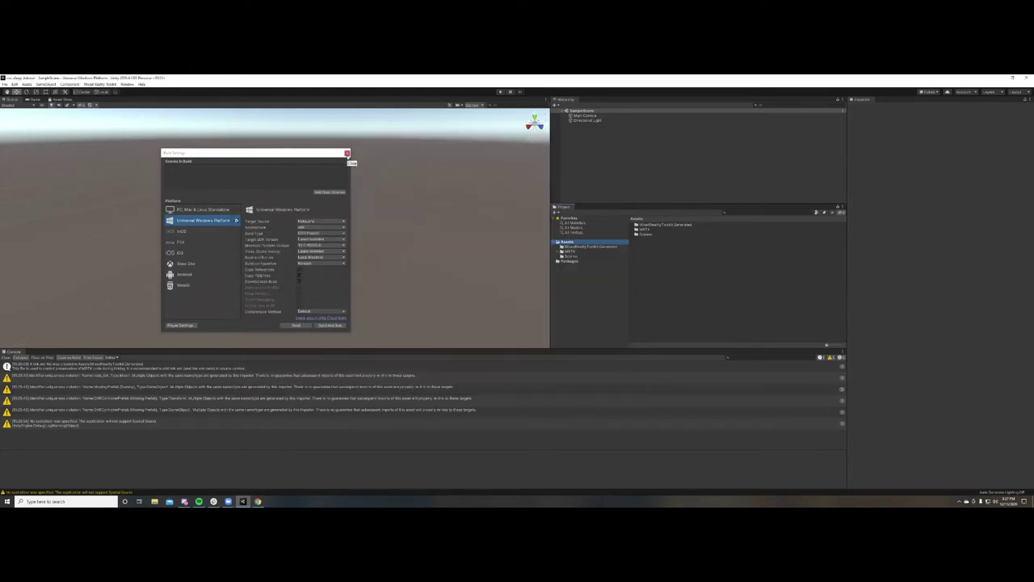
click(347, 153)
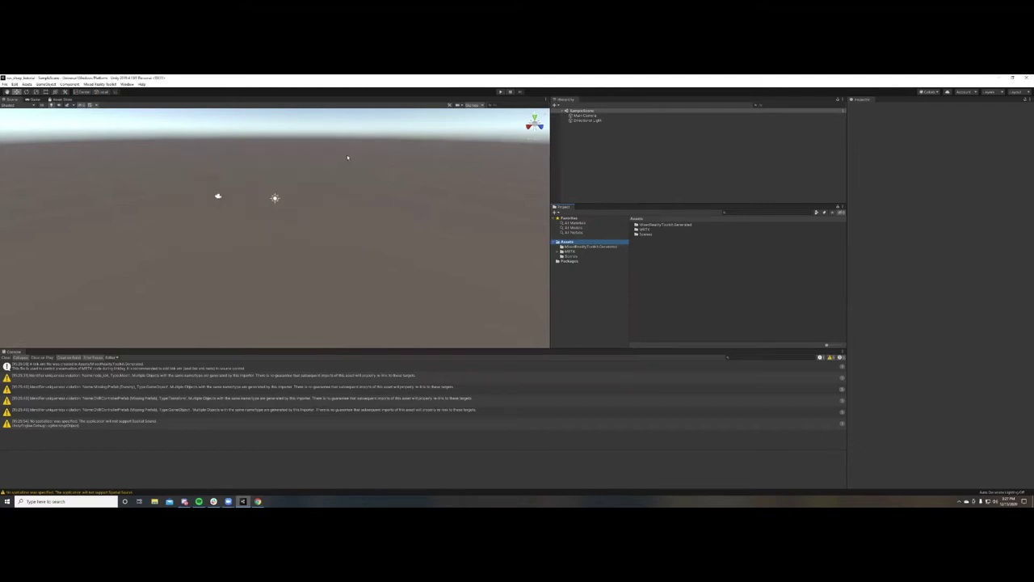
- Shrink the Unity window, switch to Google Chrome beside it, and download the bookmarked ros-sharp fork from GitHub as a ZIP
double_click(480, 78)
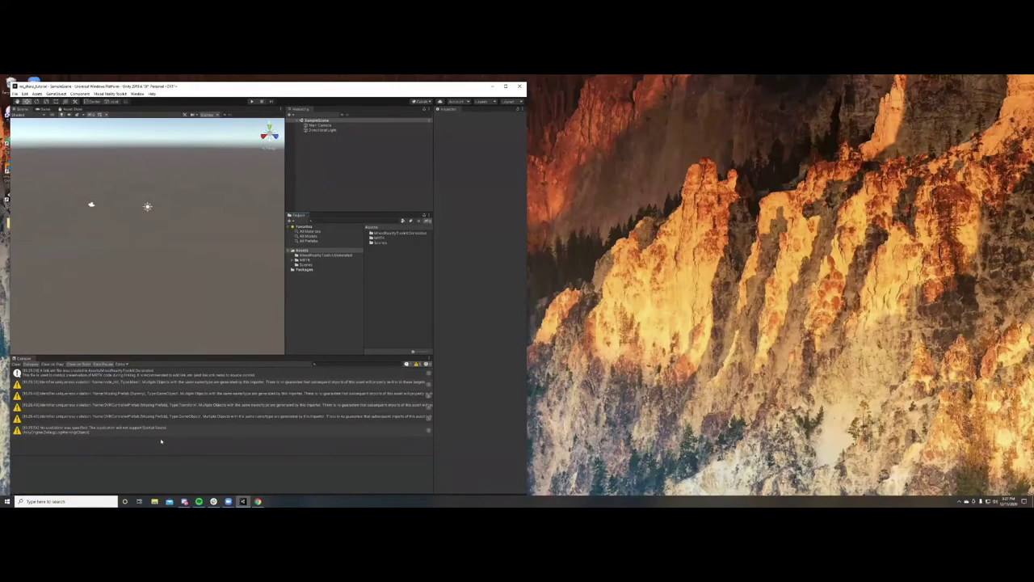
click(257, 500)
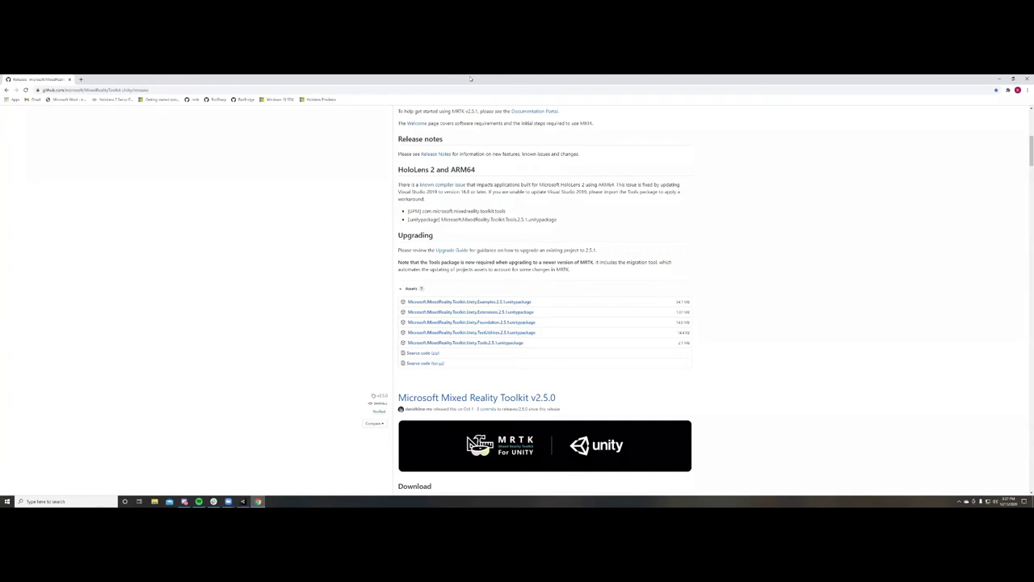
double_click(470, 78)
click(685, 109)
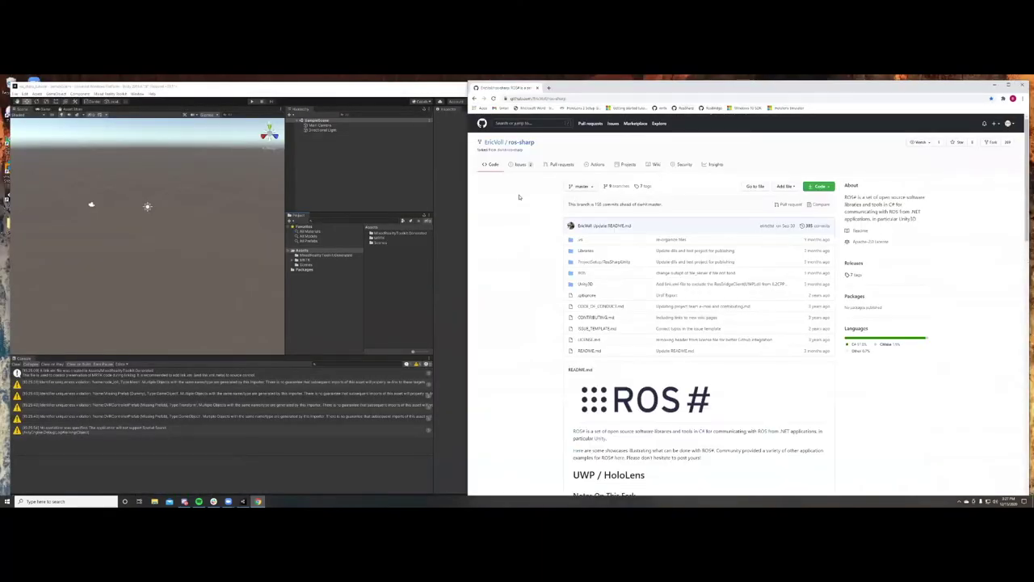
mouse_move(497, 143)
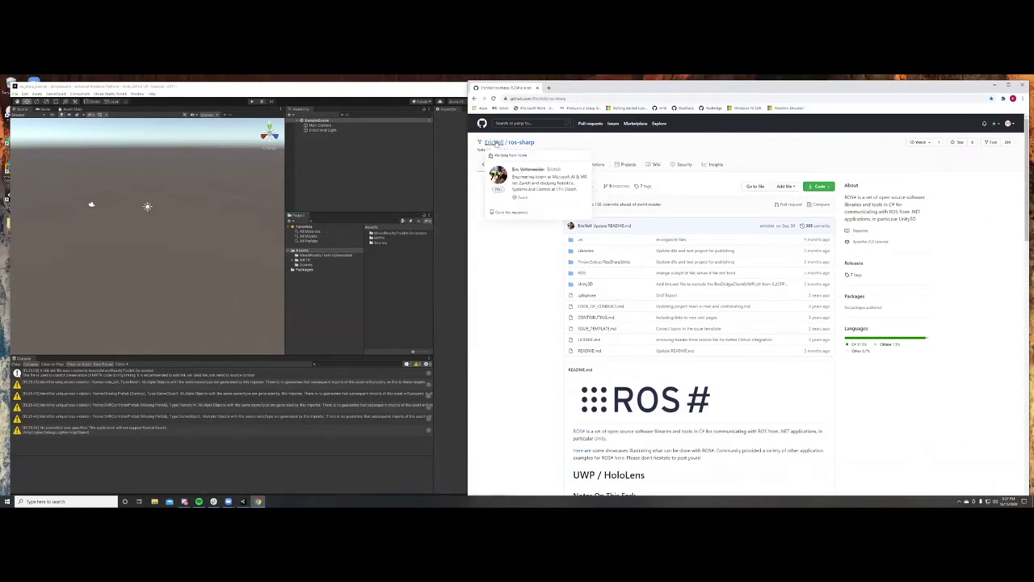
click(830, 191)
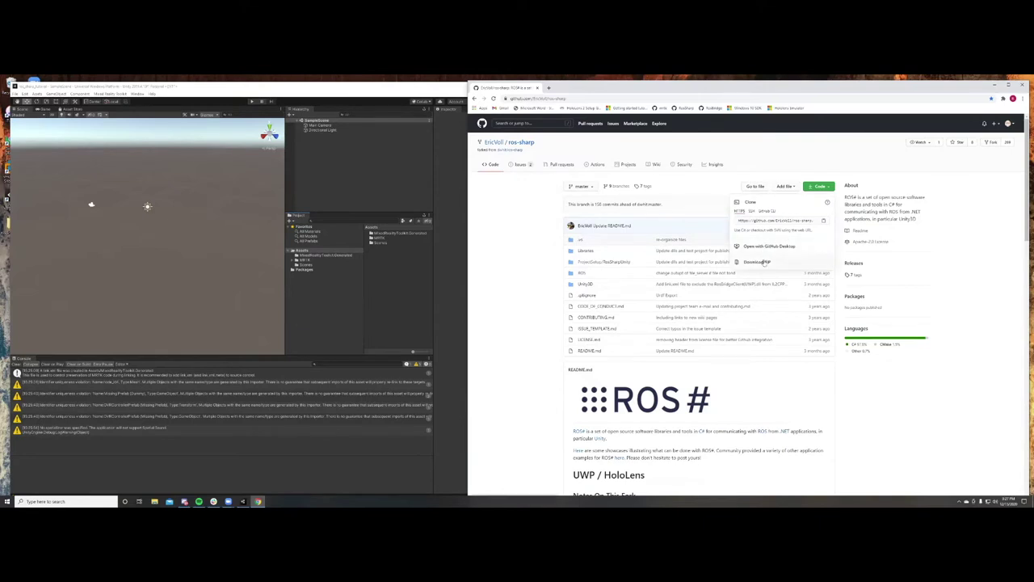
click(763, 262)
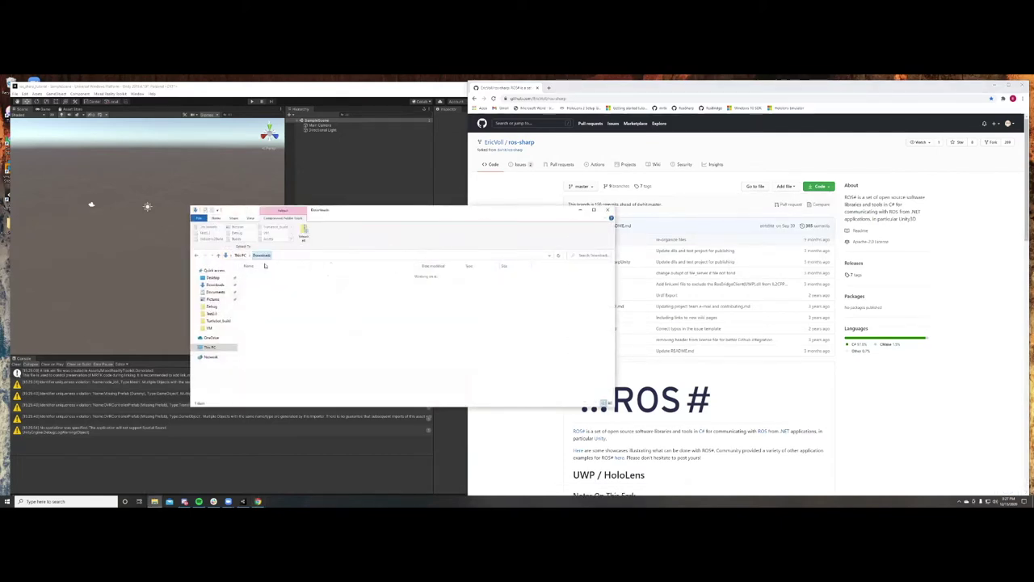
- In File Explorer, extract the ros-sharp-master archive to a ros-sharp folder in Downloads and close the Explorer window
right_click(268, 296)
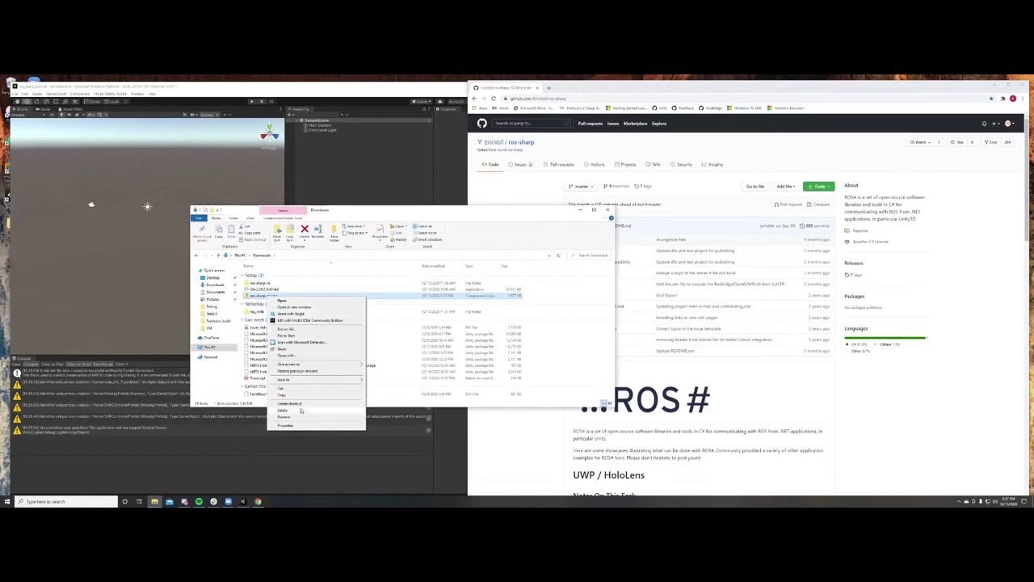
click(296, 329)
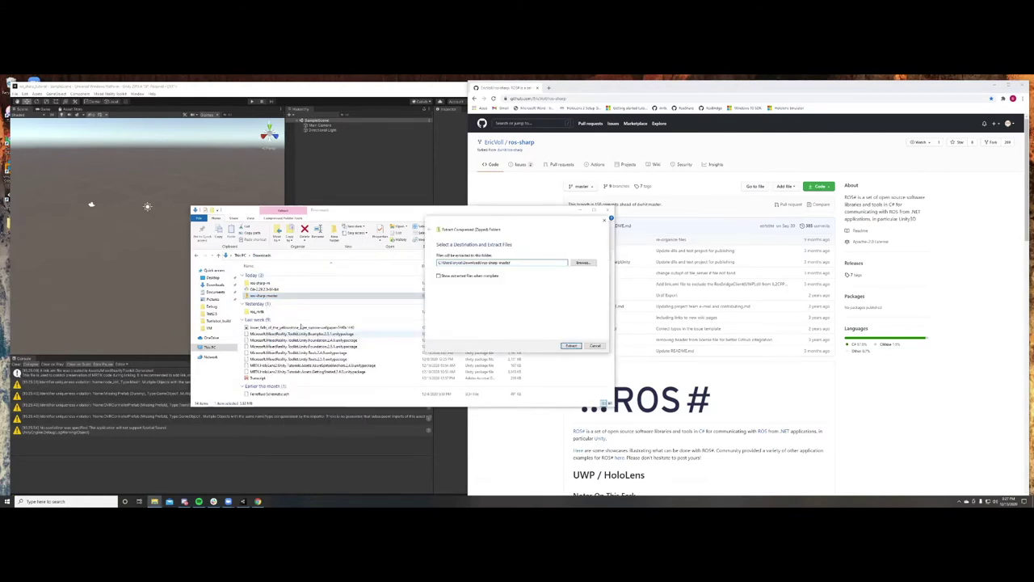
key(BackSpace)
key(BackSpace)
key(BackSpace)
key(BackSpace)
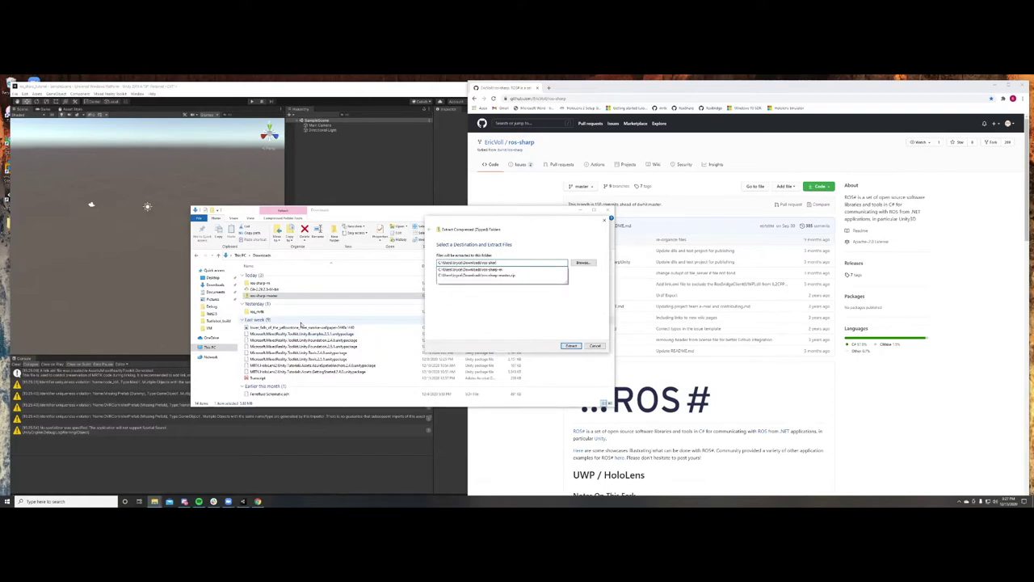
key(Return)
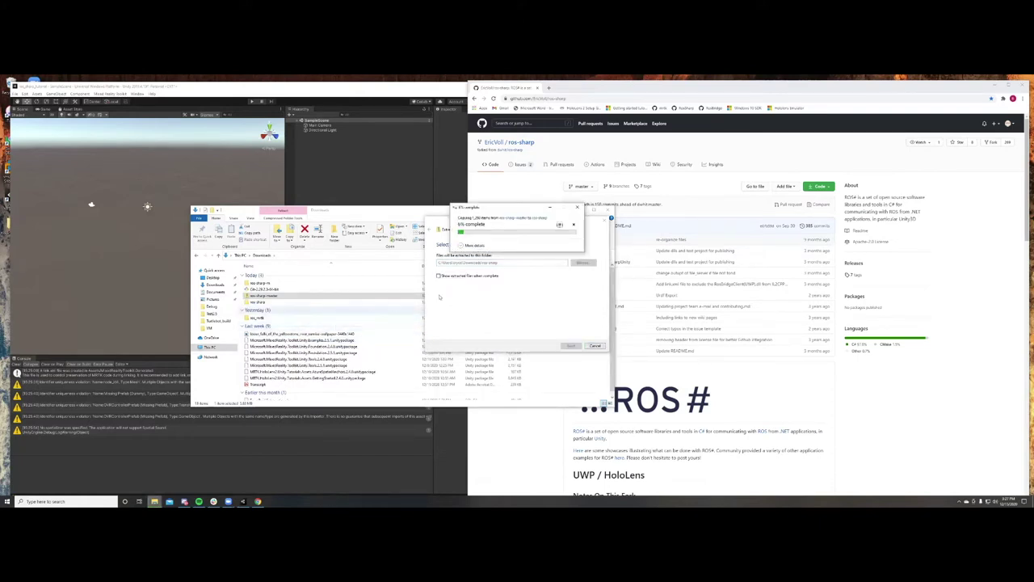
click(416, 297)
click(607, 210)
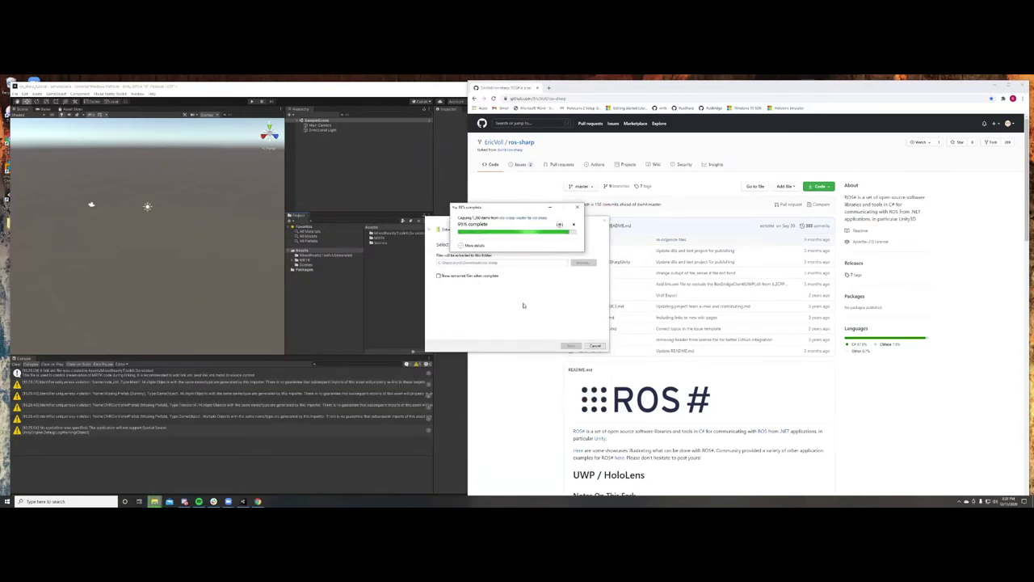
- Close both ros-sharp GitHub tabs in Chrome, and open File Explorer beside the Unity window showing the Downloads folder
click(537, 88)
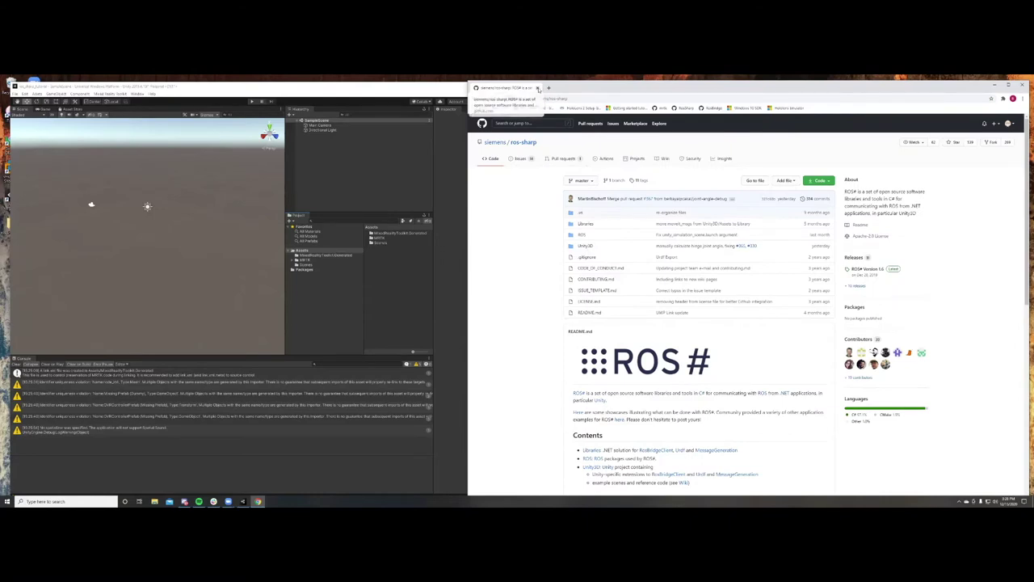
click(537, 87)
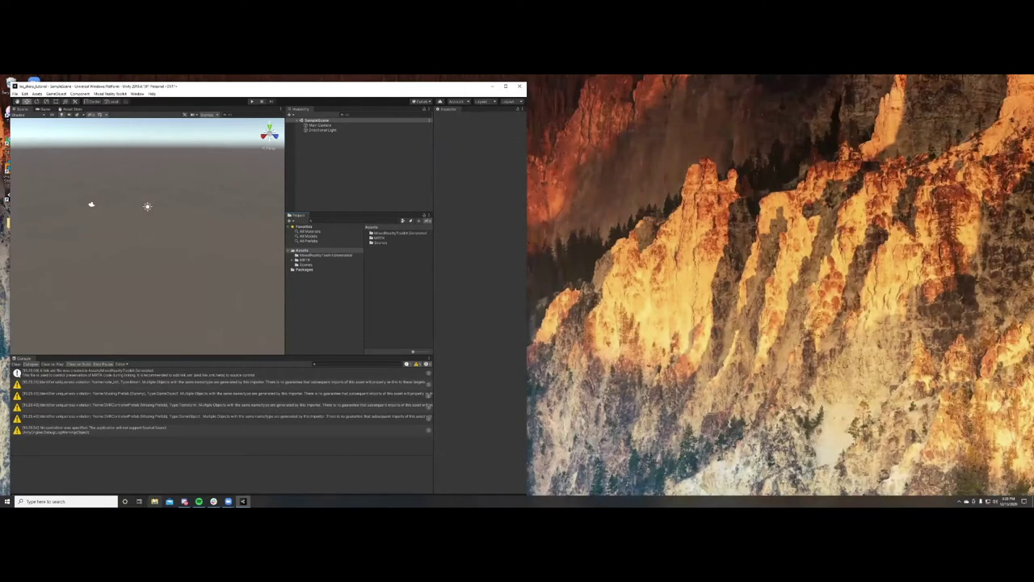
click(154, 501)
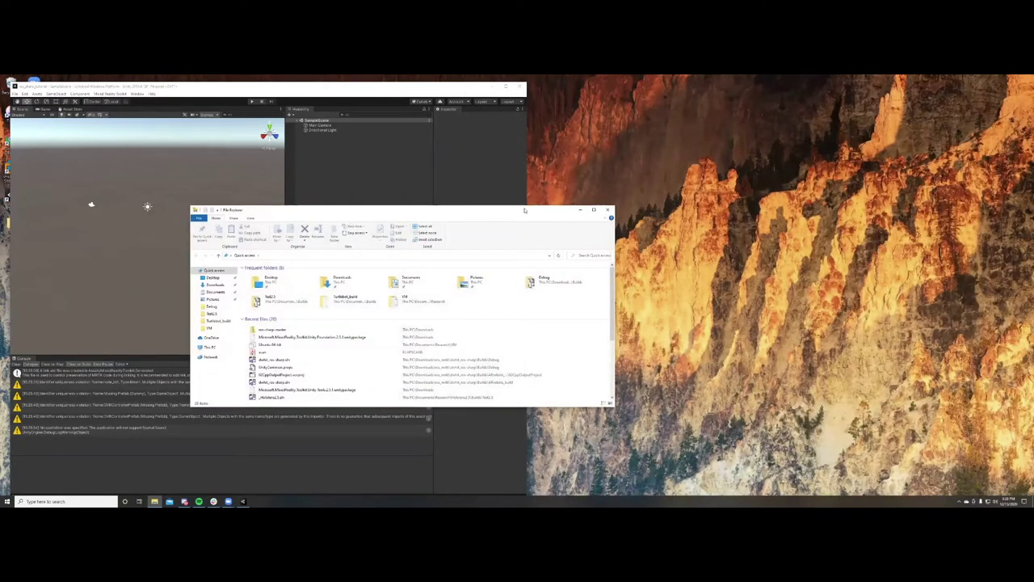
drag(525, 210, 882, 178)
click(573, 252)
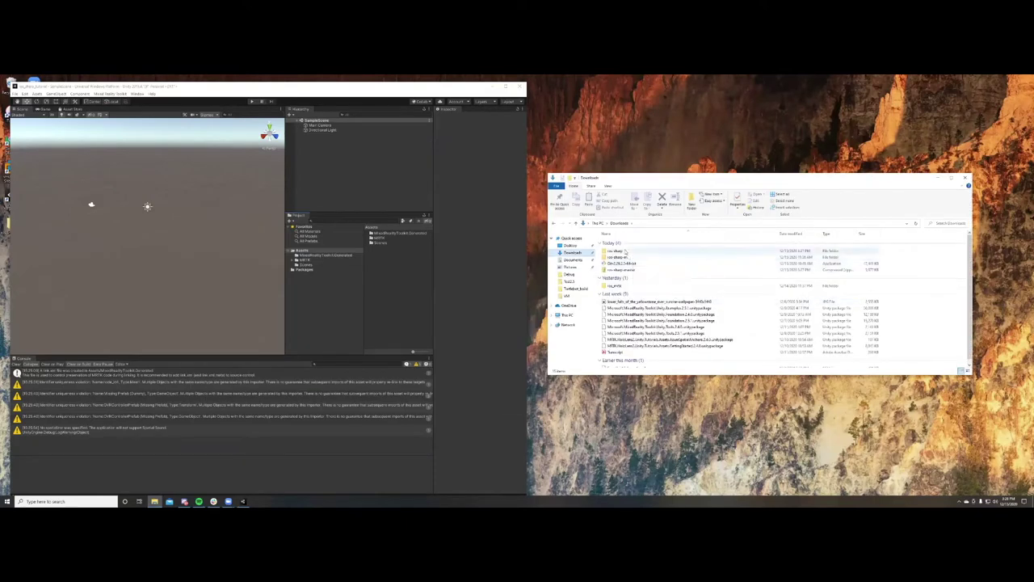
- Navigate through ros-sharp, ros-sharp-master, Unity3D and Assets to the RosSharp folder and examine its contents
double_click(625, 251)
double_click(627, 243)
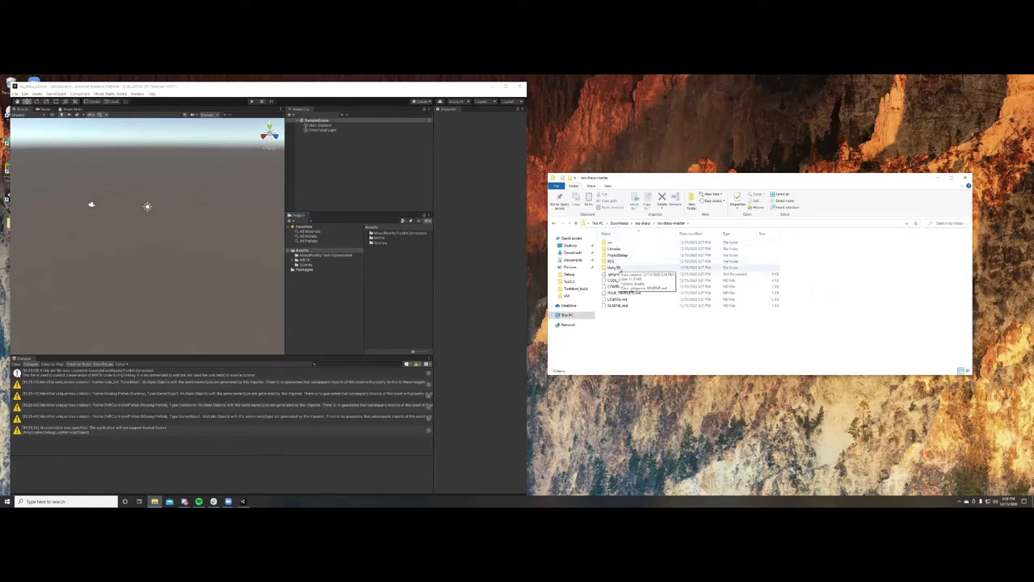
double_click(620, 269)
double_click(612, 244)
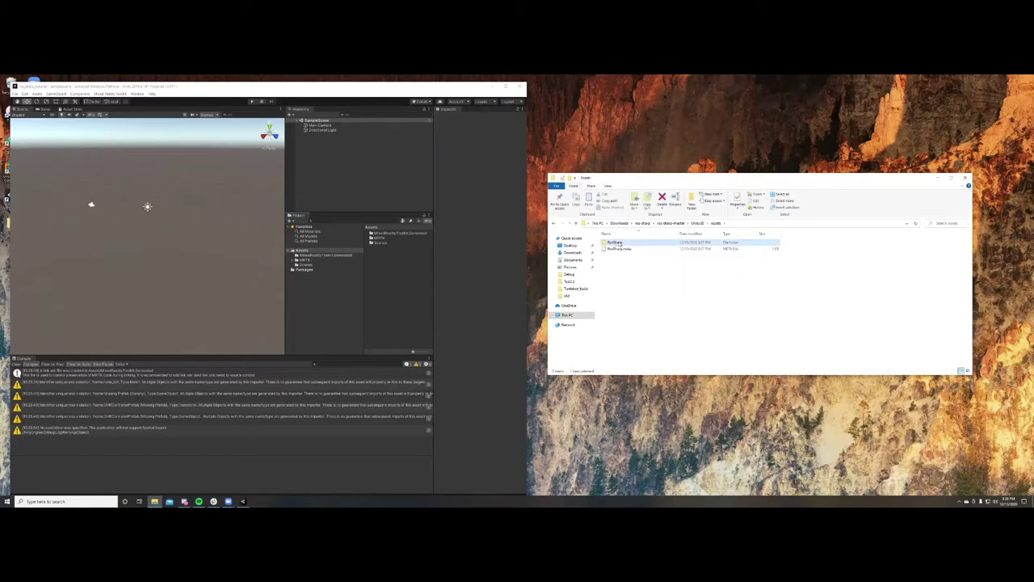
double_click(616, 243)
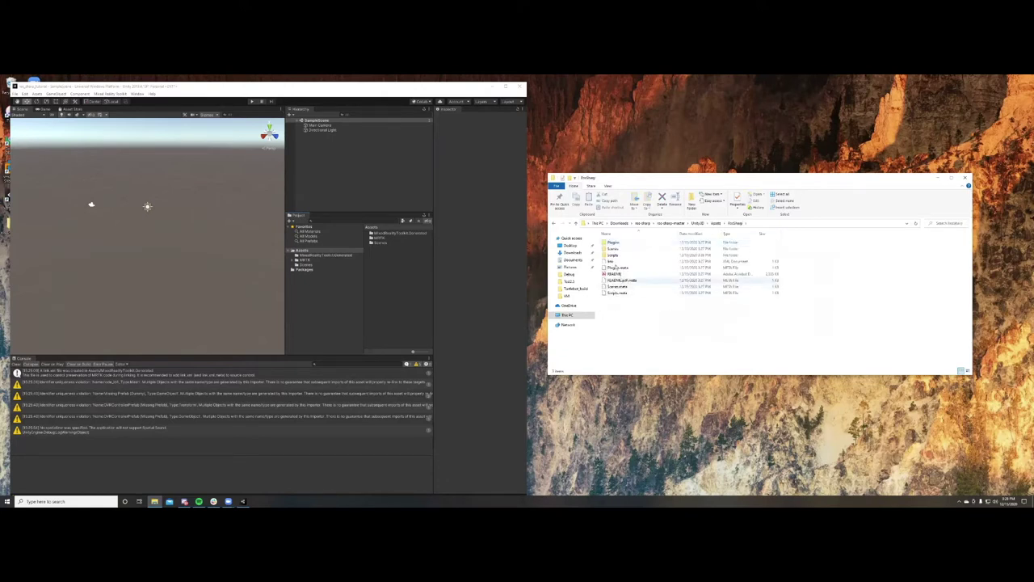
click(616, 262)
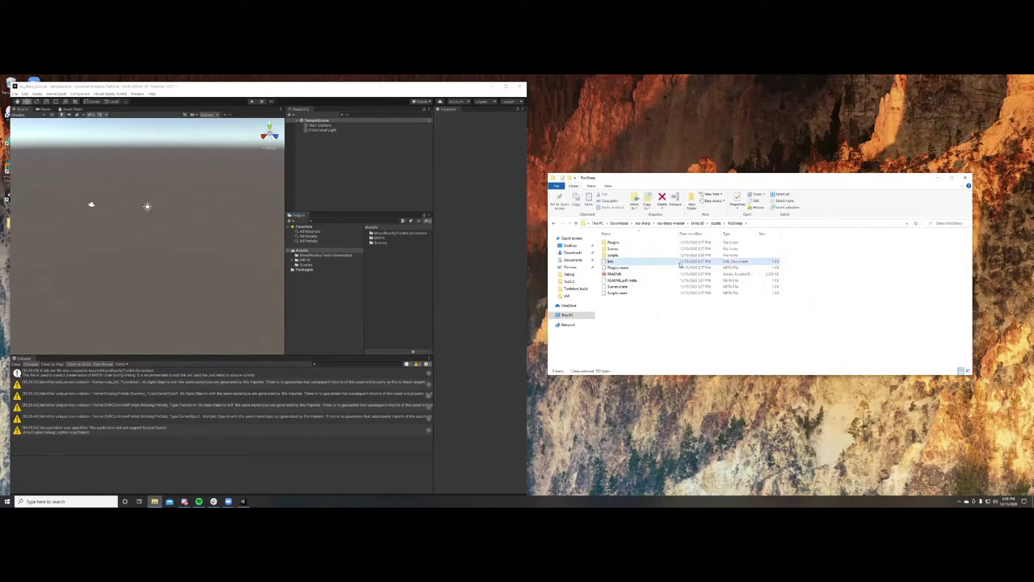
- Go back up to the Unity3D Assets folder and import its RosSharp folder into the Unity project's Assets
click(715, 224)
click(623, 245)
click(649, 281)
drag(634, 242, 308, 253)
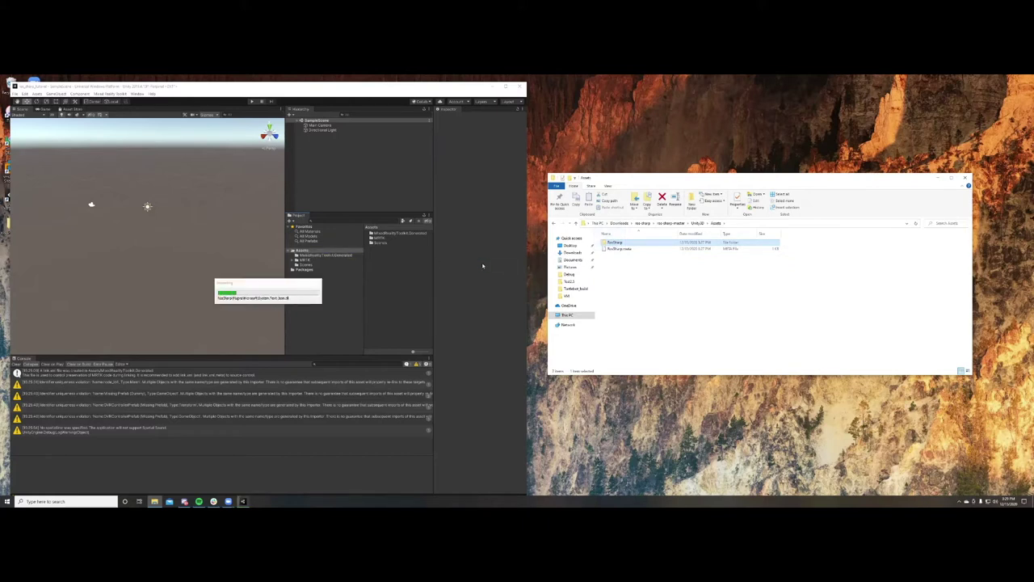
click(649, 271)
- Import the Plugins folder from ros-sharp-master's ProjectSetup/RosSharpUnity/Assets into the Unity project's Assets
click(555, 223)
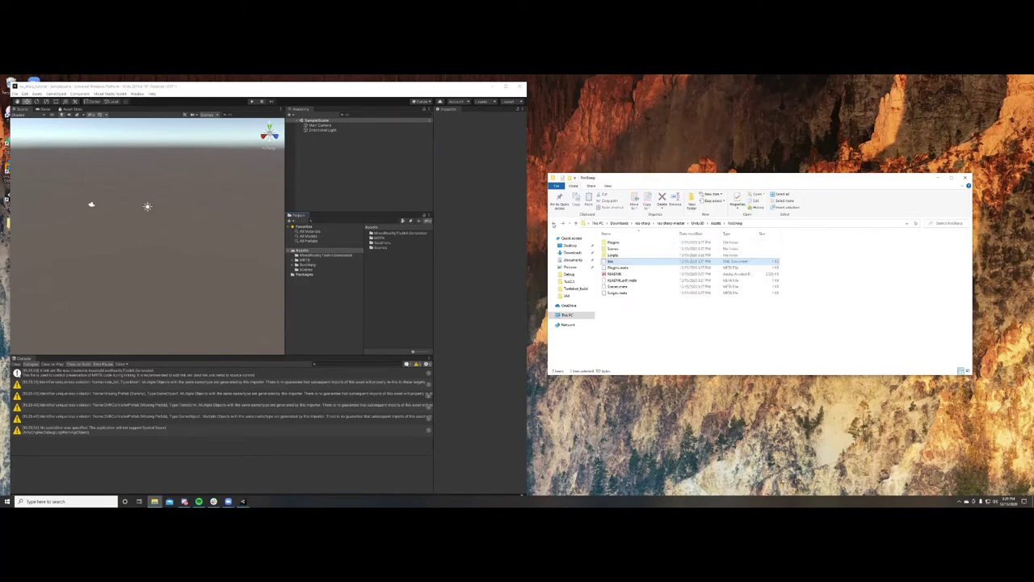
click(715, 223)
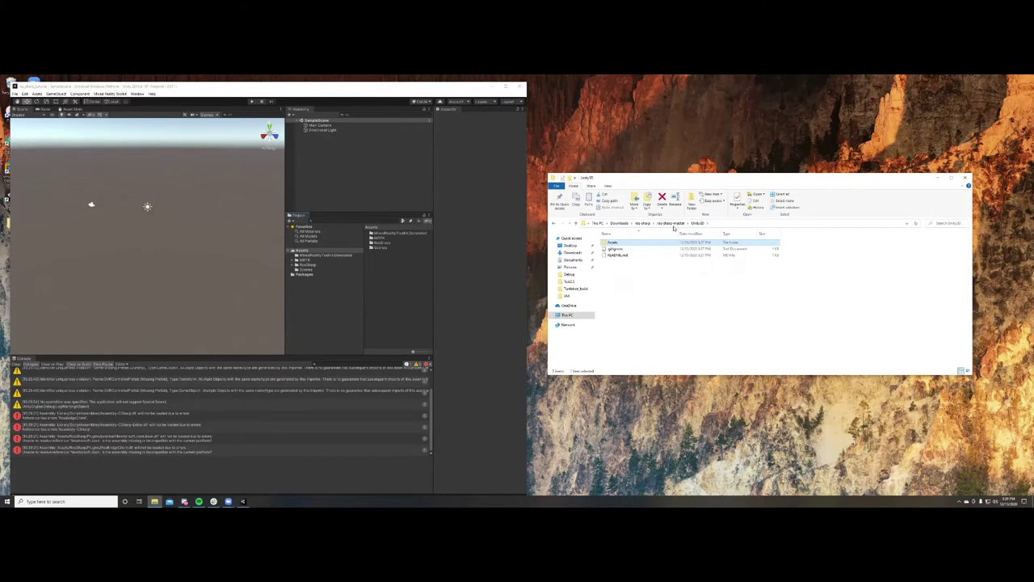
click(669, 224)
double_click(639, 255)
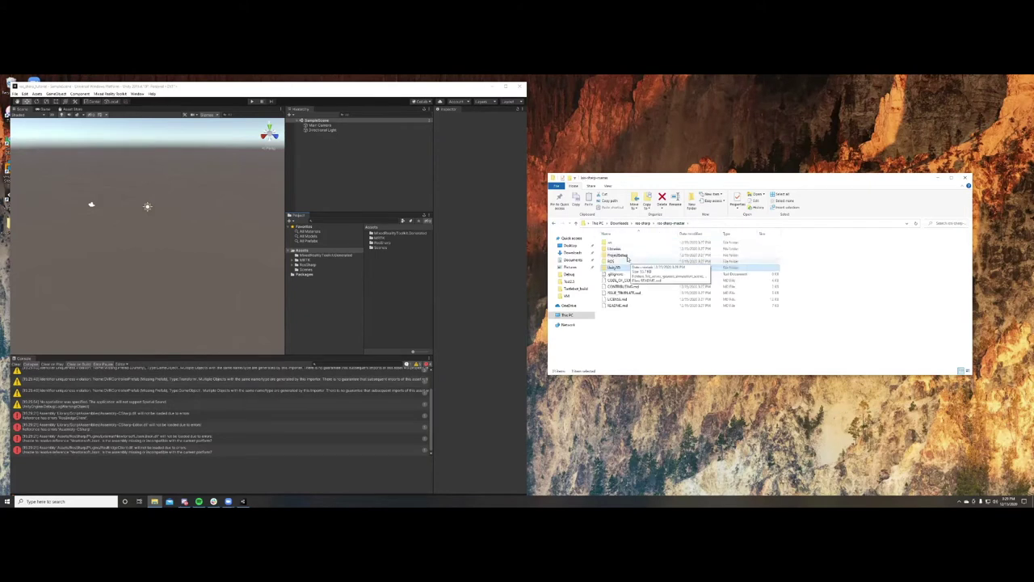
double_click(616, 242)
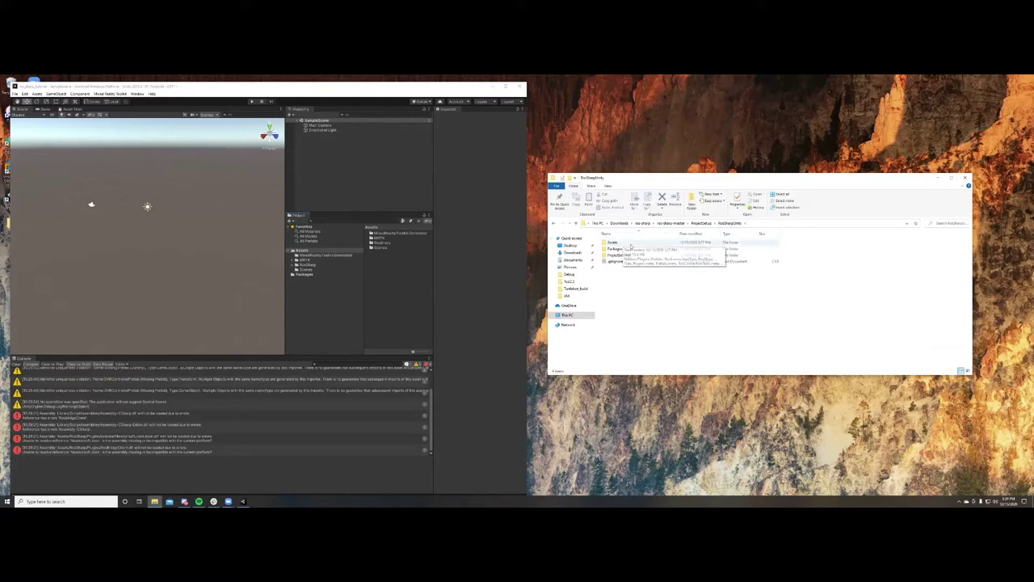
click(630, 244)
double_click(630, 246)
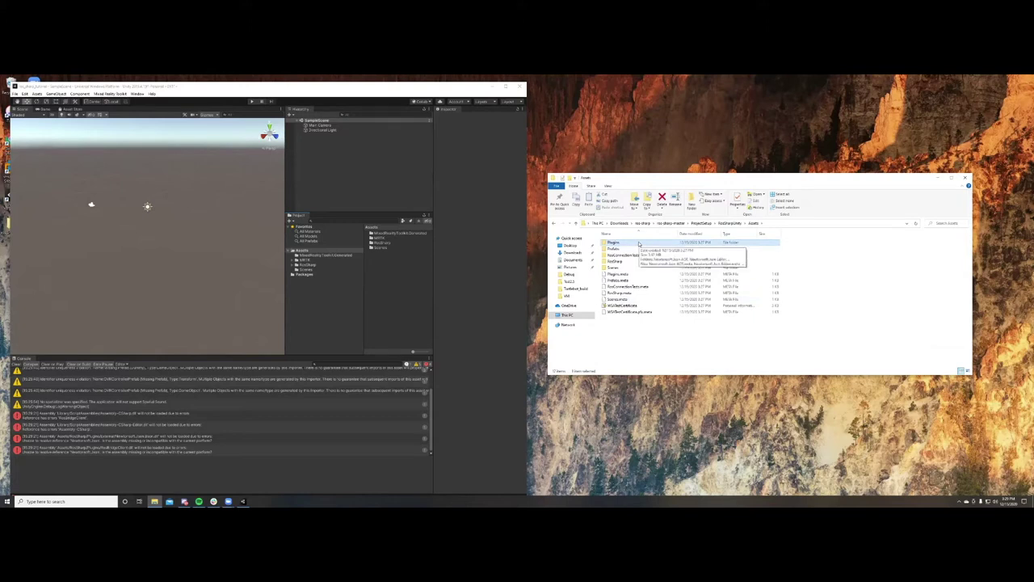
drag(312, 254, 309, 251)
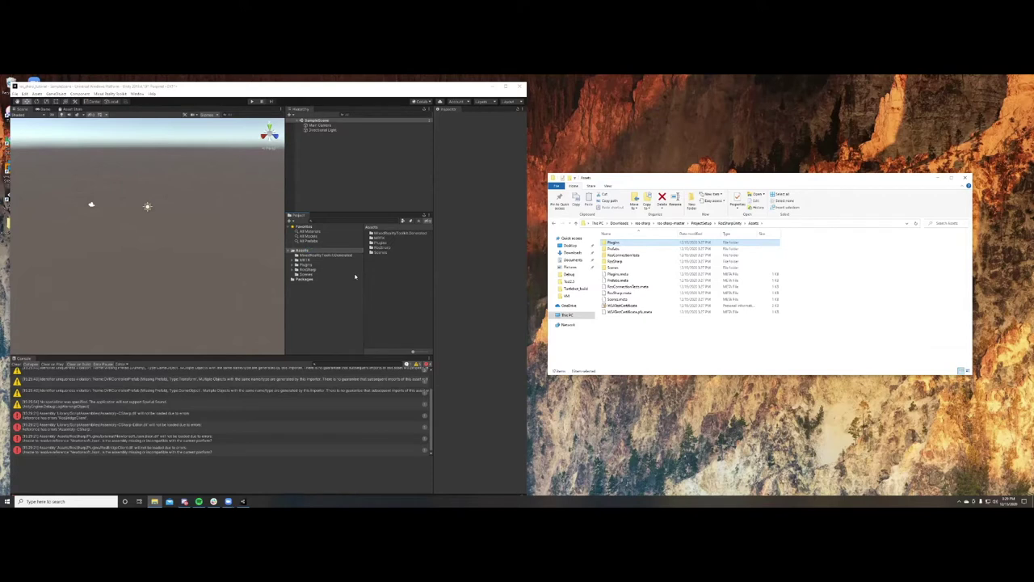
- Switch to Unity, examine the available Mixed Reality Toolkit and RosBridgeClient commands, and close the File Explorer window
click(329, 294)
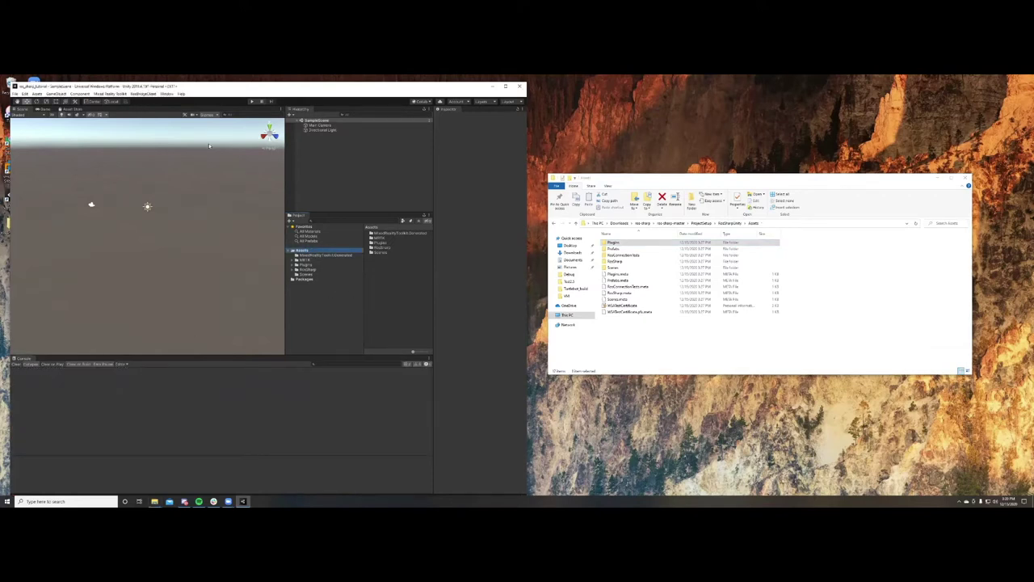
click(110, 94)
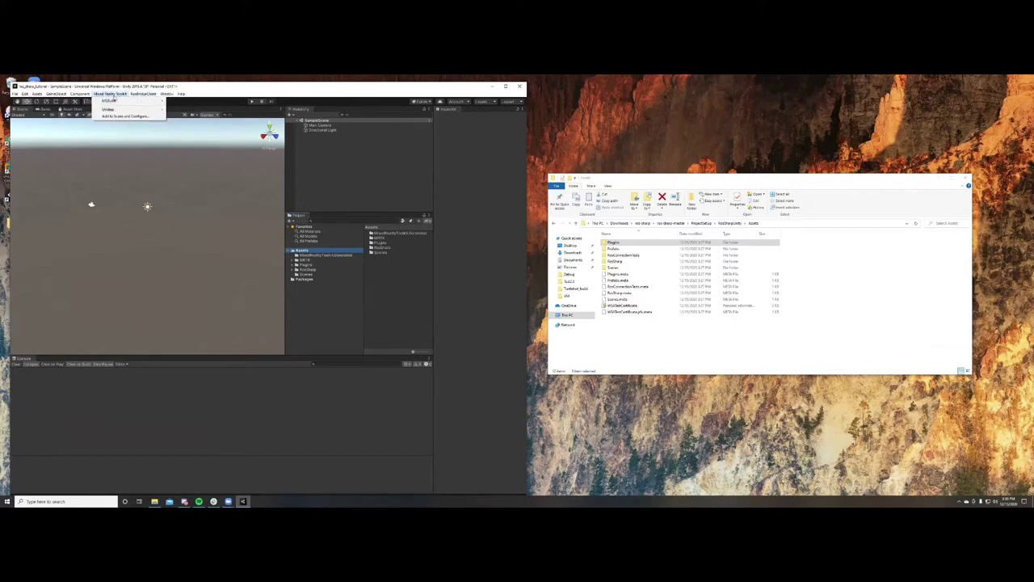
mouse_move(141, 95)
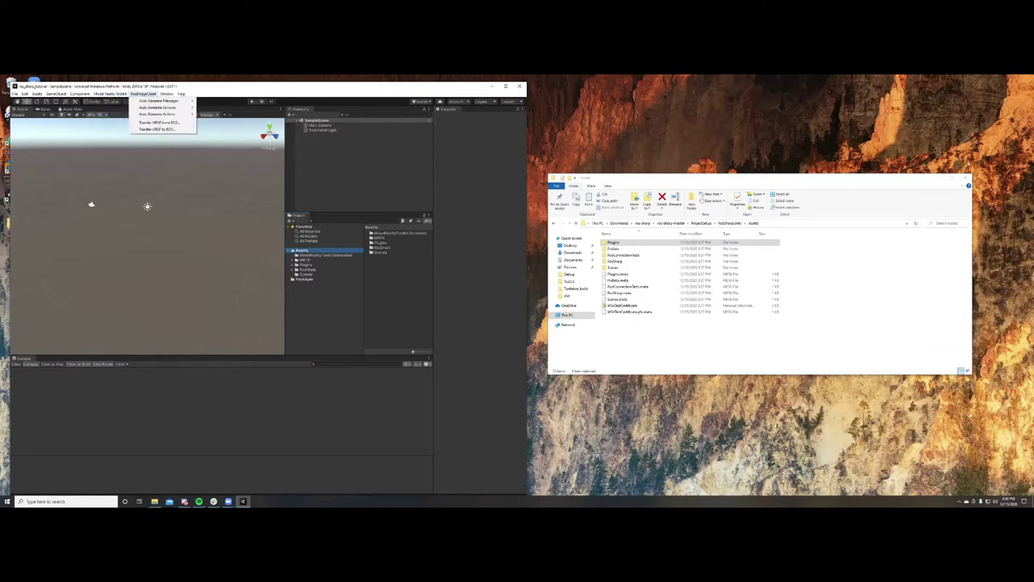
click(962, 177)
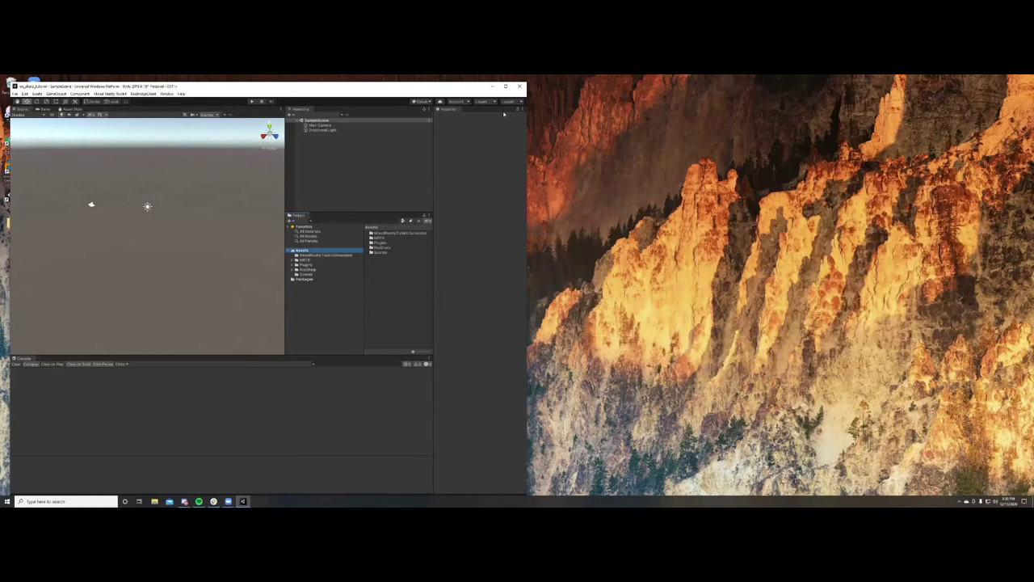
- Switch to Google Chrome, open the bookmarked Windows 10 SDK page, and examine its title and SDK version description
click(69, 502)
text(google)
key(Return)
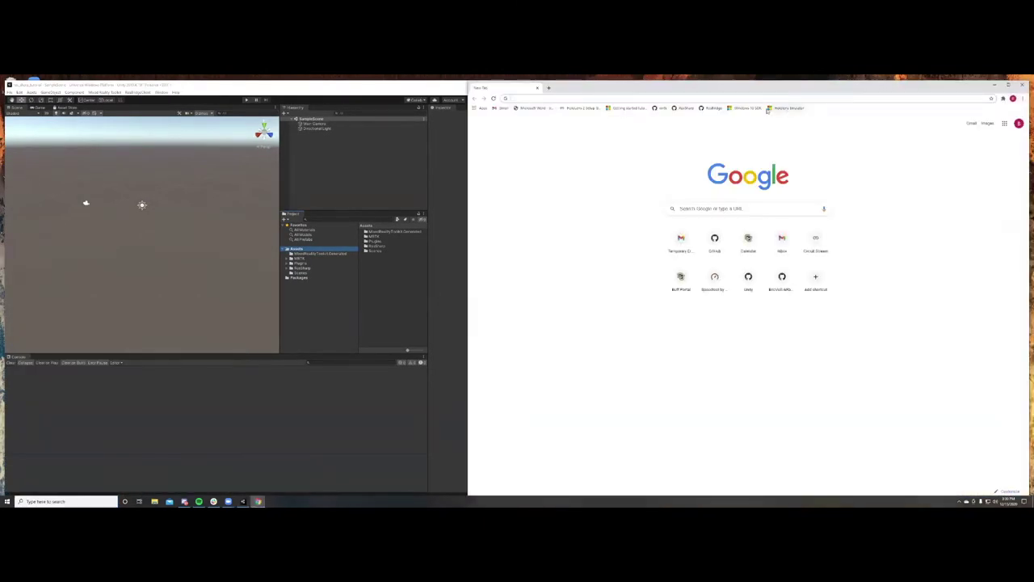
click(758, 109)
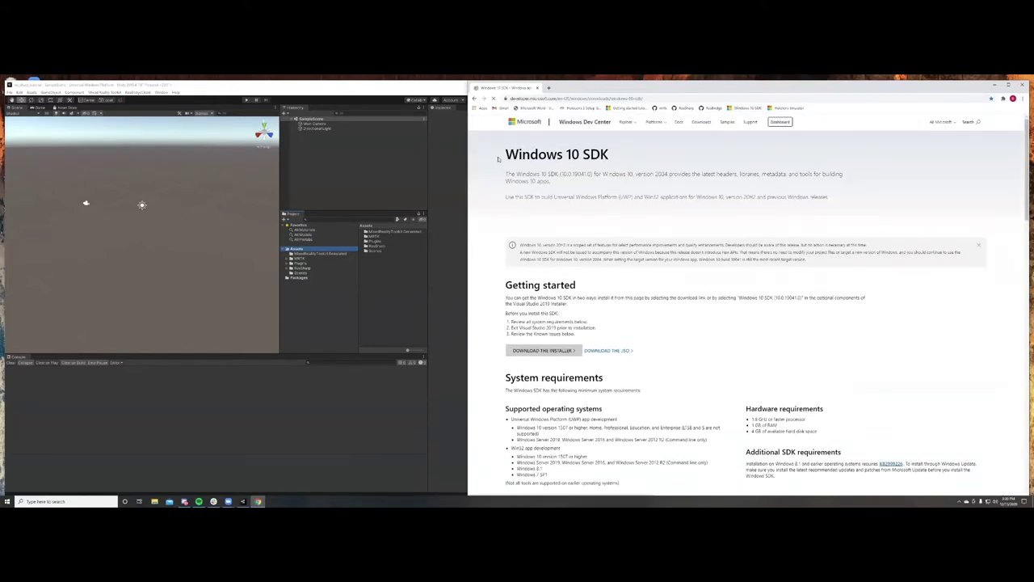
drag(495, 160, 638, 161)
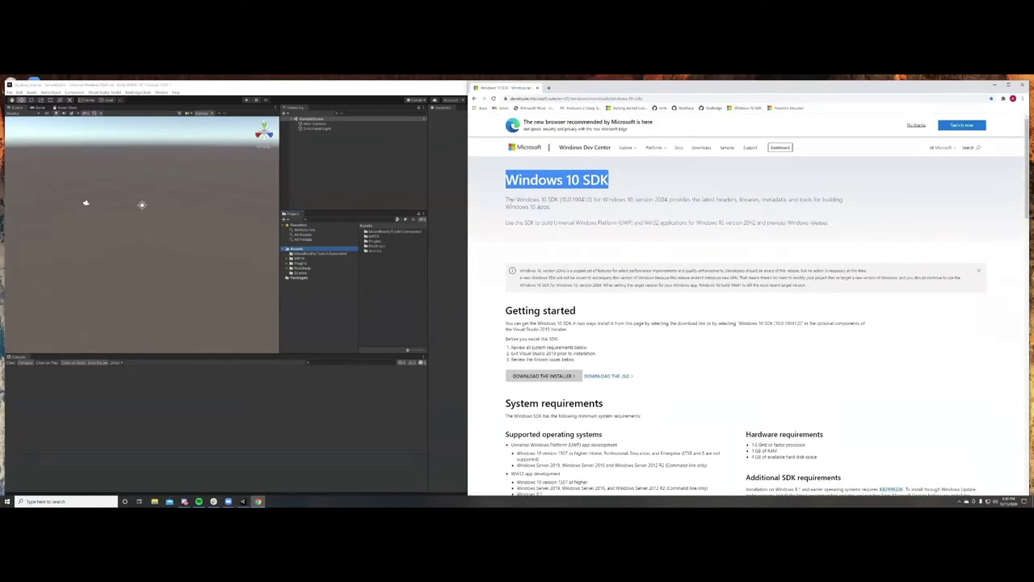
click(507, 199)
drag(506, 200, 602, 200)
click(569, 199)
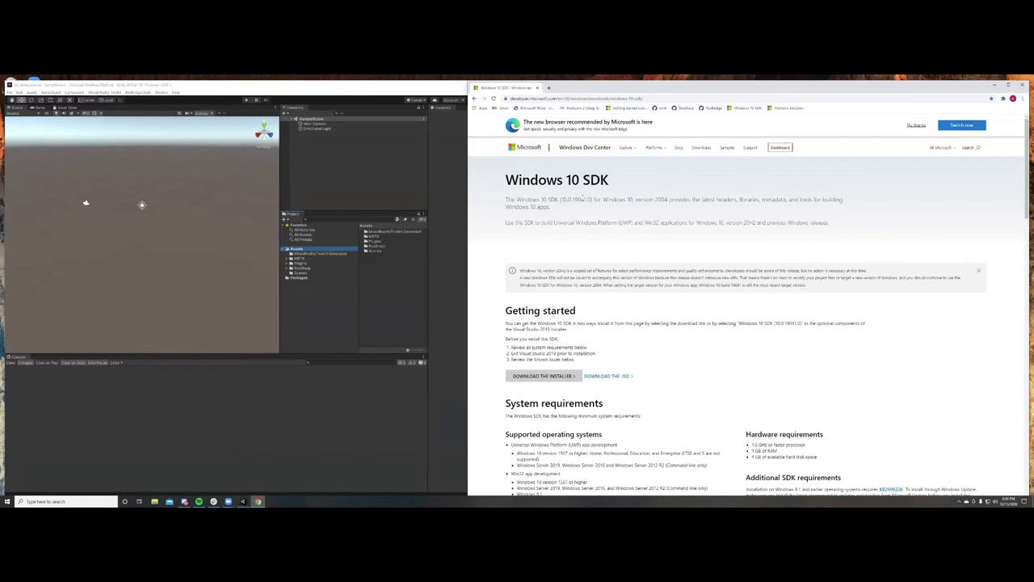
double_click(581, 199)
click(581, 199)
- Open the bookmarked Using the HoloLens Emulator page in a new tab and examine its installation section and system requirements
click(549, 88)
click(789, 108)
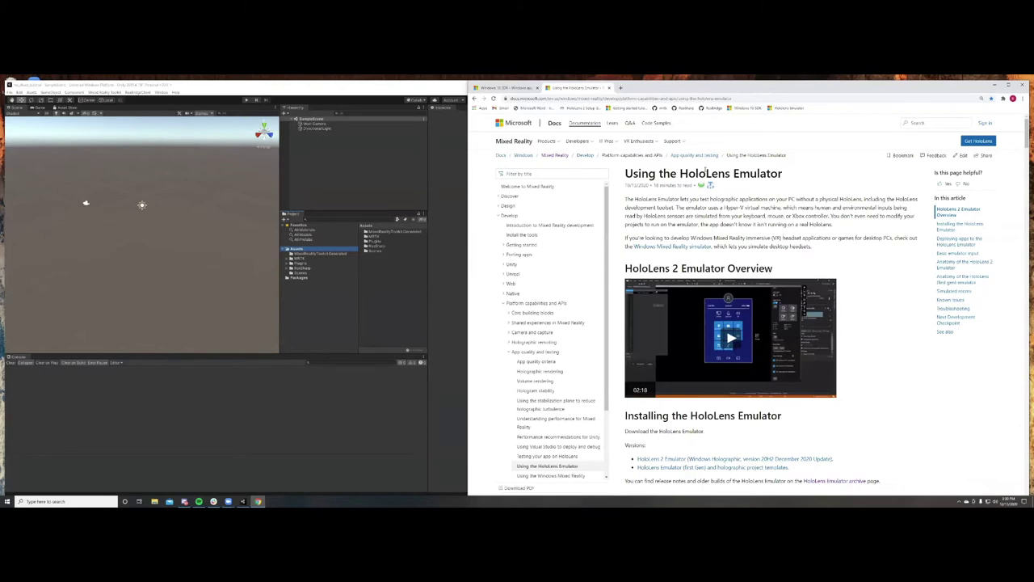
scroll(682, 182, down, 3)
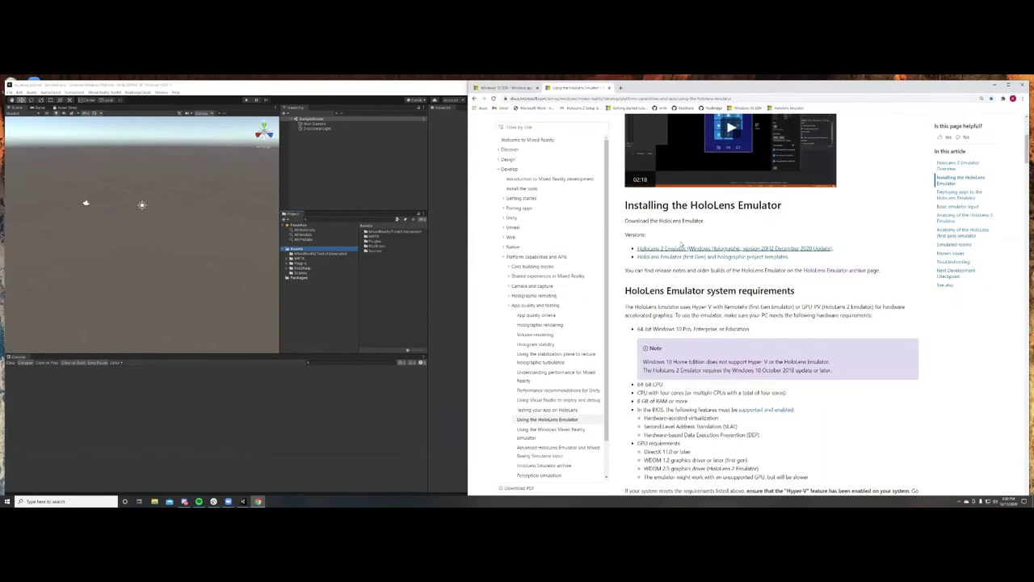
scroll(646, 161, up, 3)
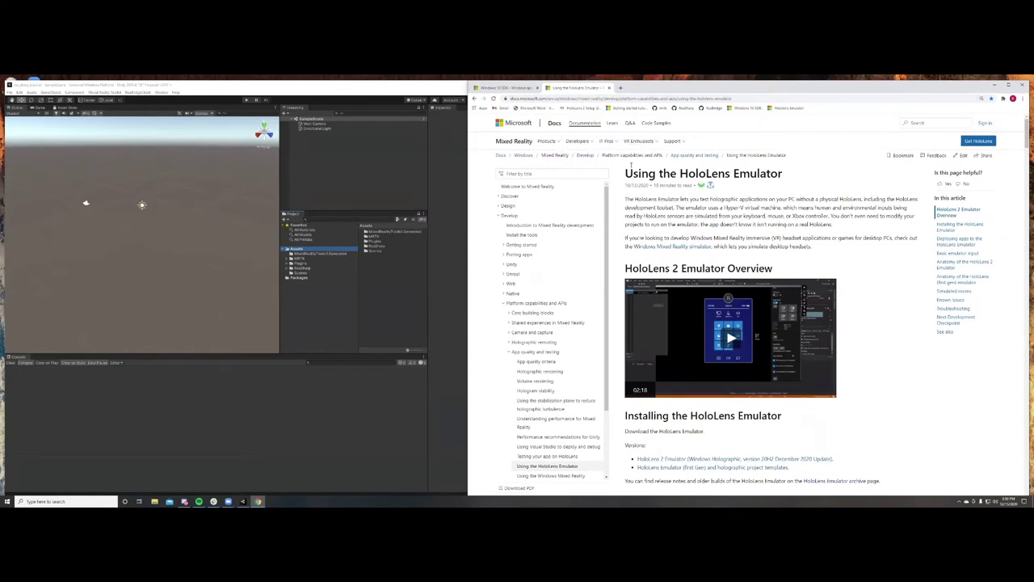
scroll(631, 166, down, 2)
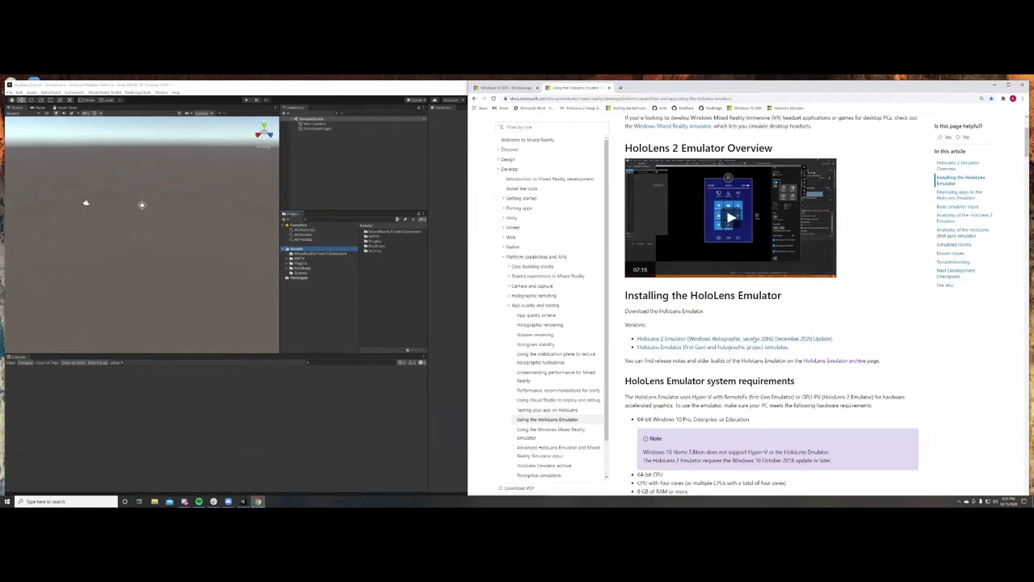
scroll(727, 343, up, 1)
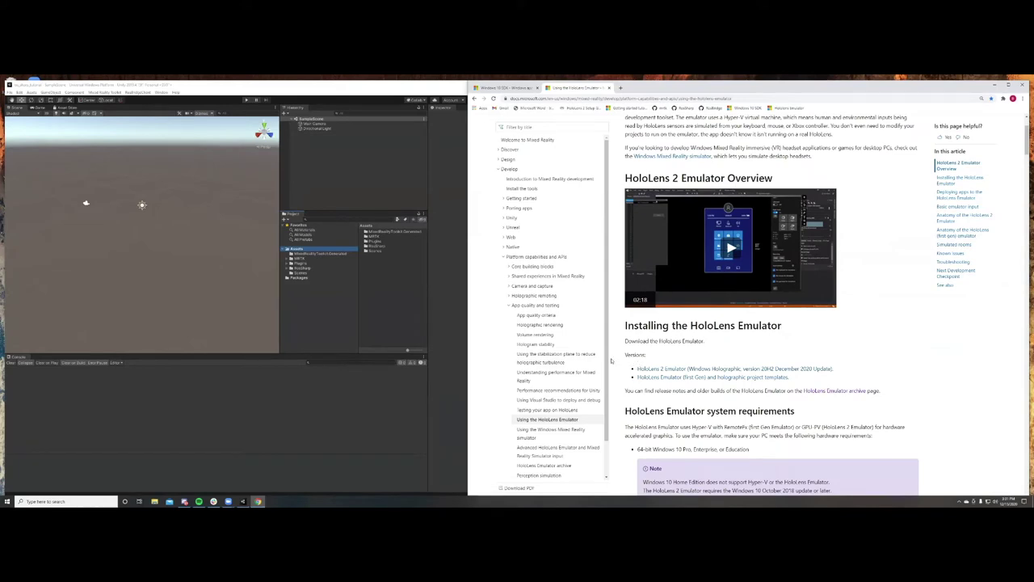
- Open Control Panel, review the emulator page's instructions, and find Hyper-V in the Windows features list under Programs and Features
click(38, 502)
text(control panel)
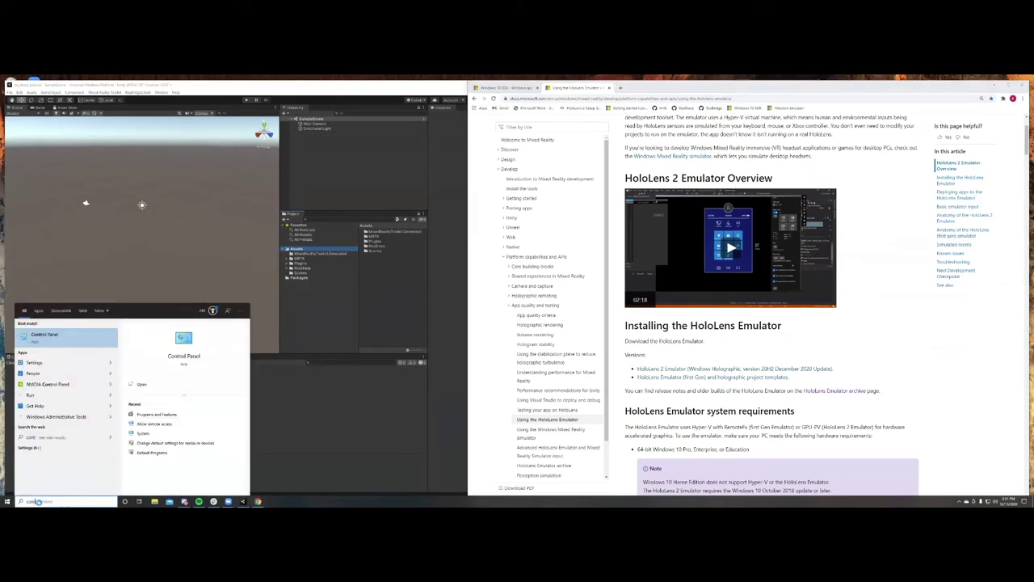
key(Return)
scroll(711, 370, down, 6)
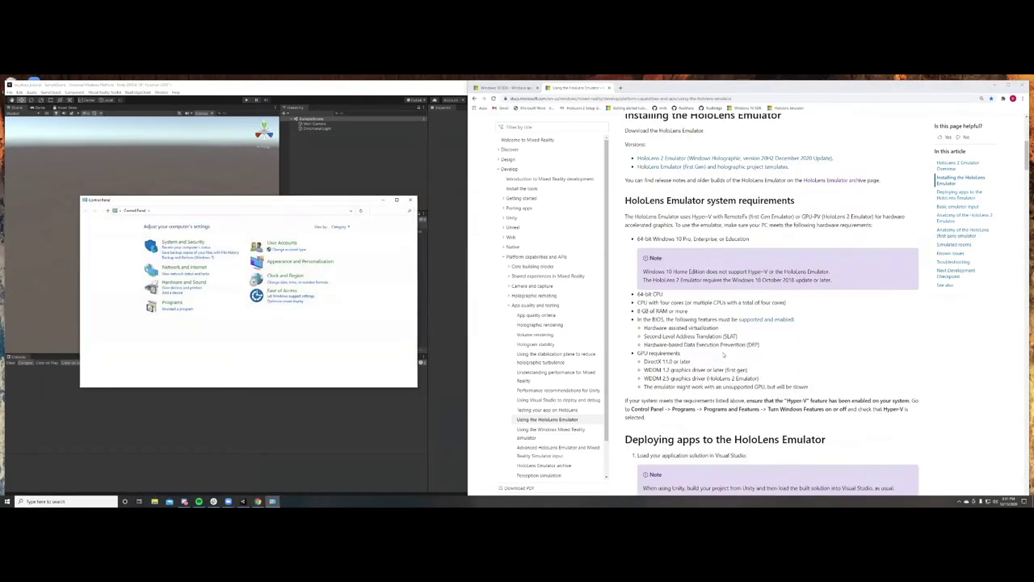
scroll(754, 252, down, 4)
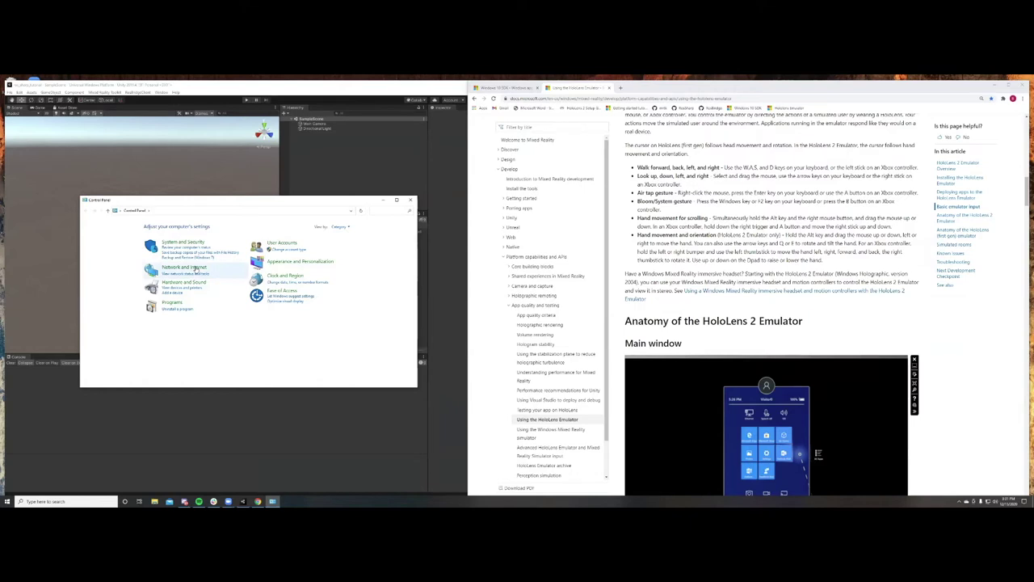
click(172, 302)
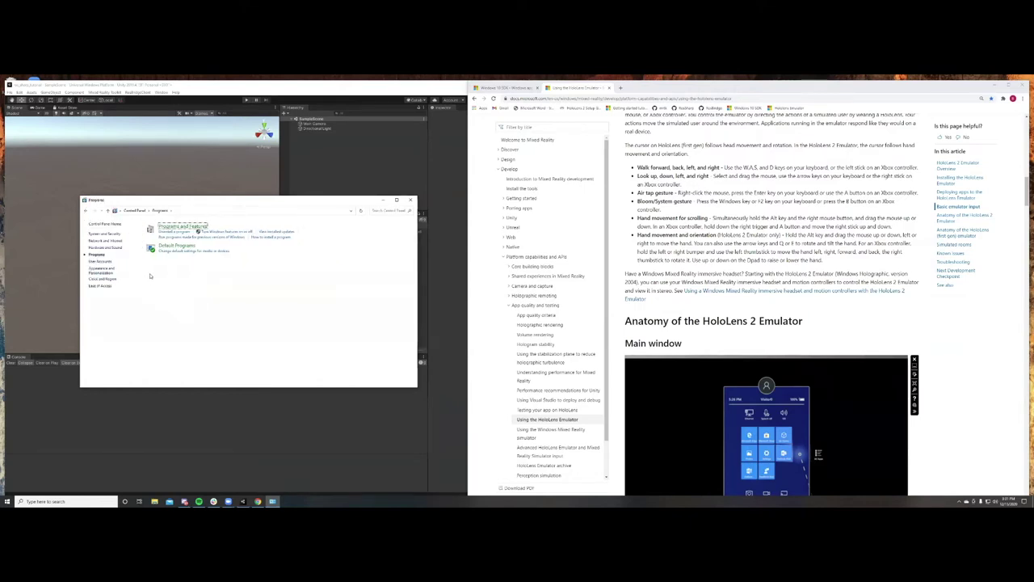
click(173, 229)
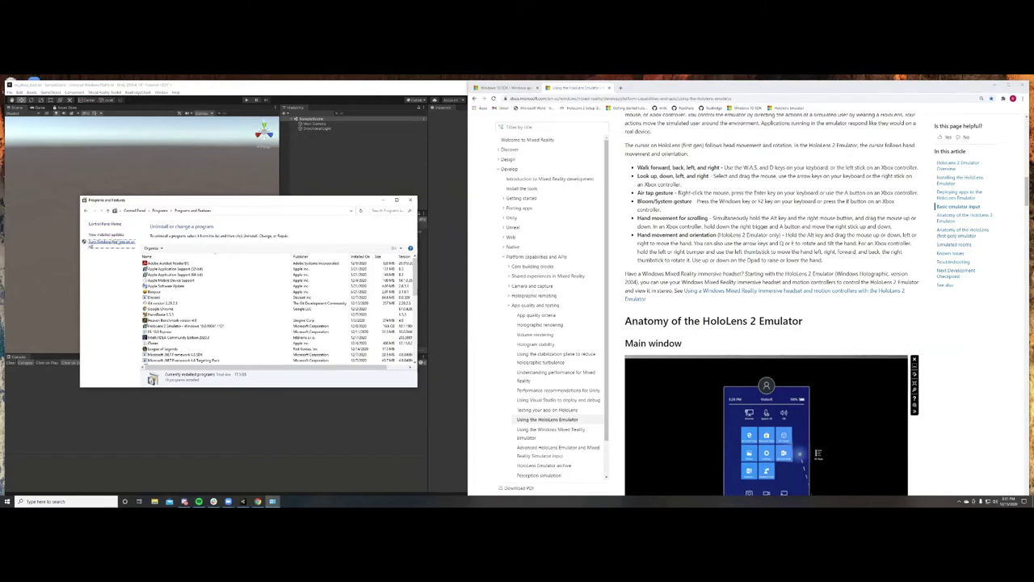
click(112, 241)
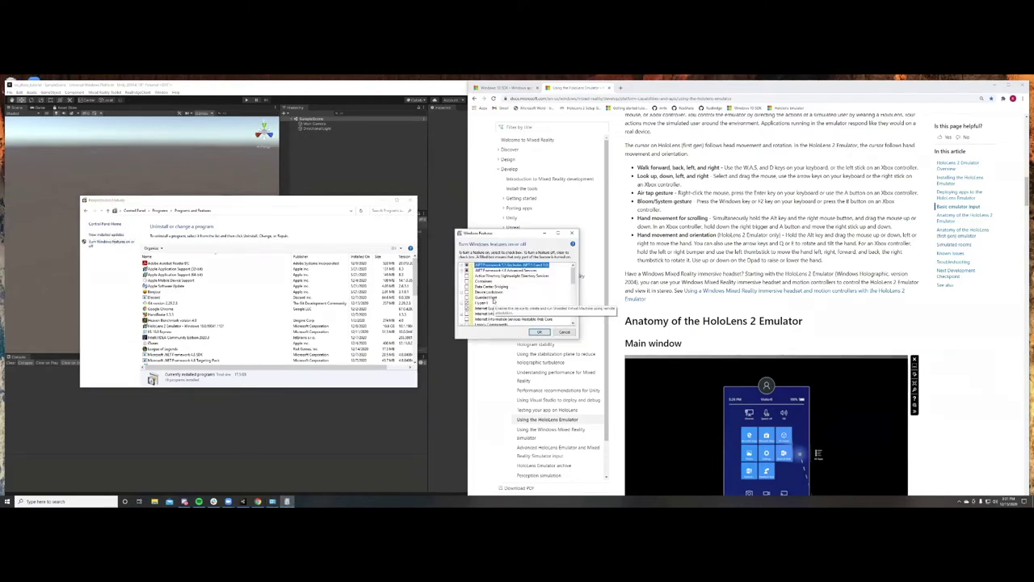
scroll(573, 279, down, 2)
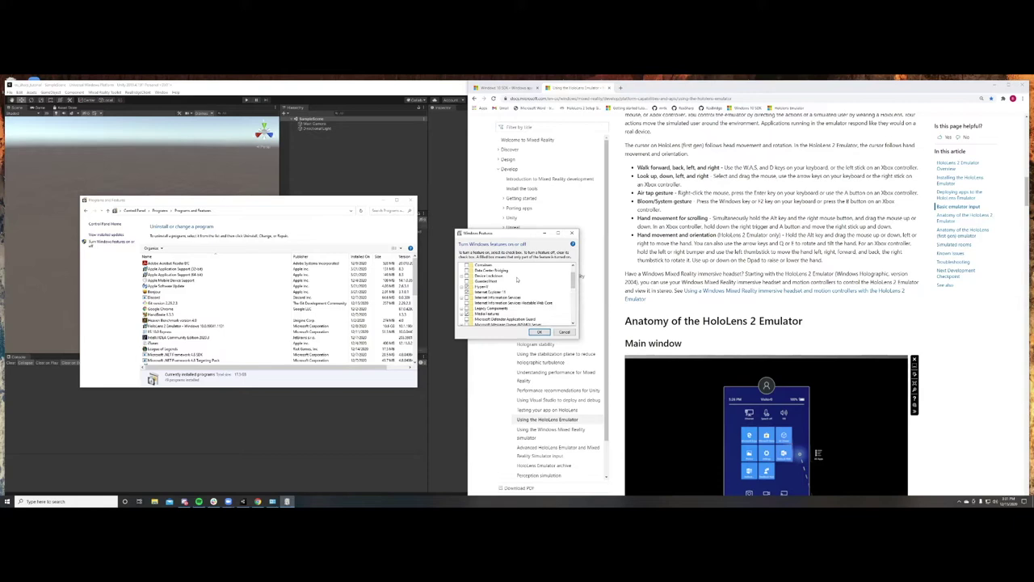
- Close the Windows Features, Programs and Features and Chrome windows, and maximize Unity with a narrower Scene view
click(540, 332)
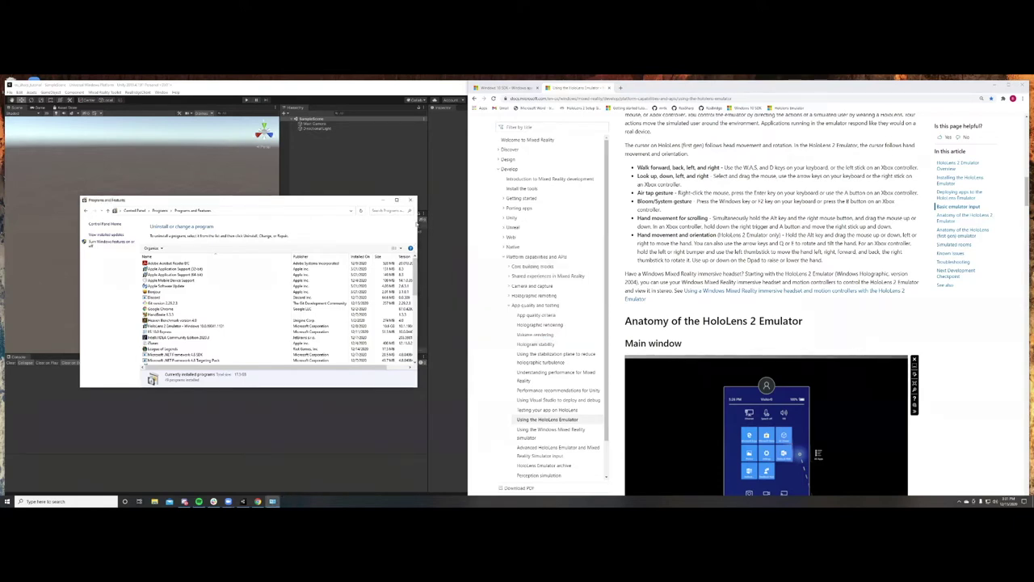
click(411, 200)
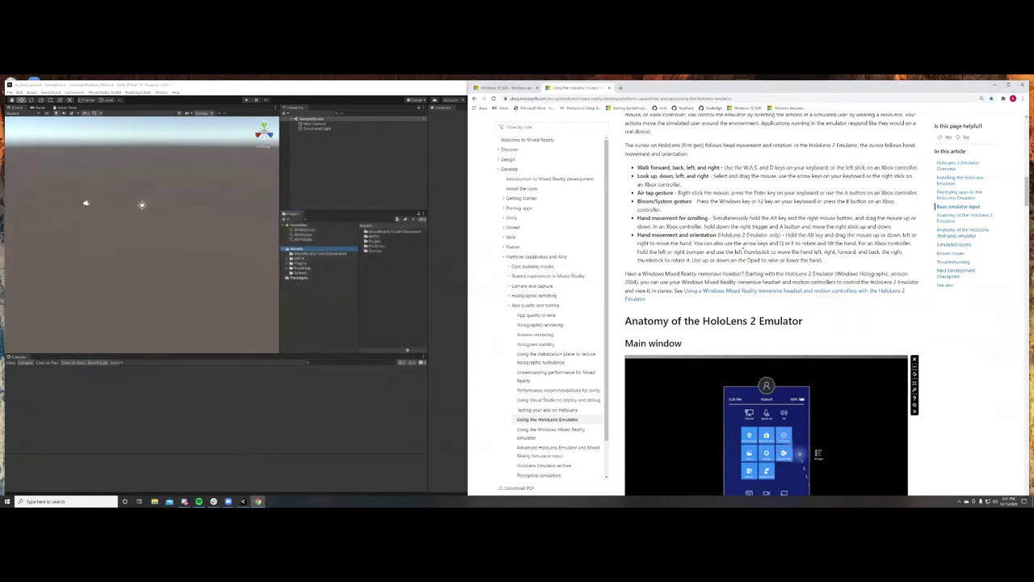
click(609, 87)
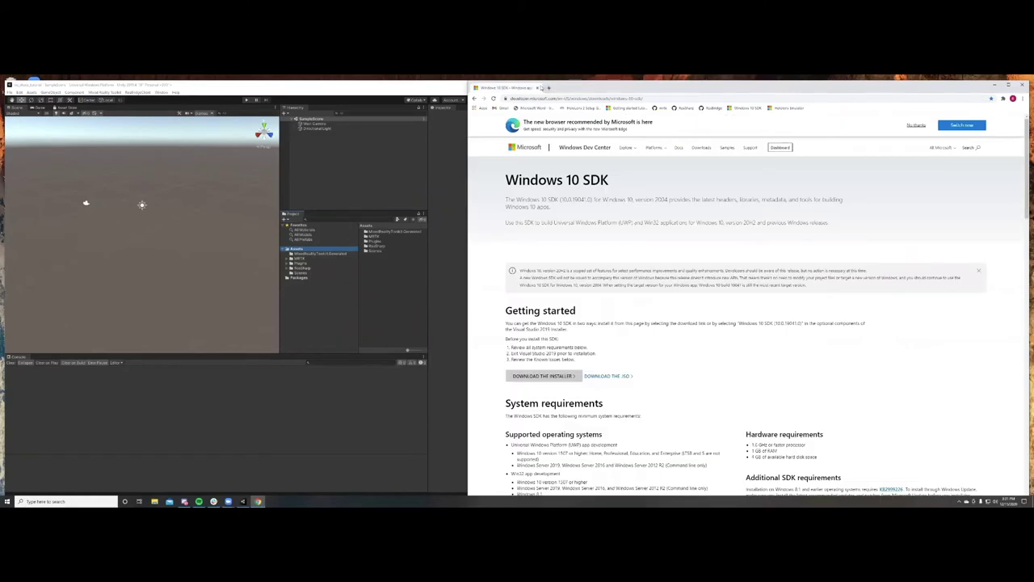
click(537, 87)
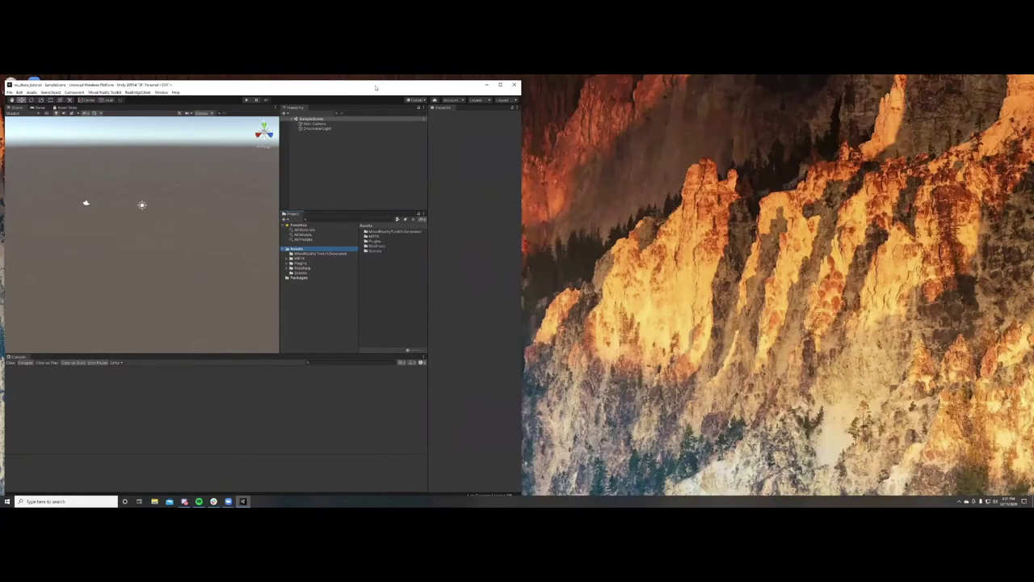
double_click(375, 87)
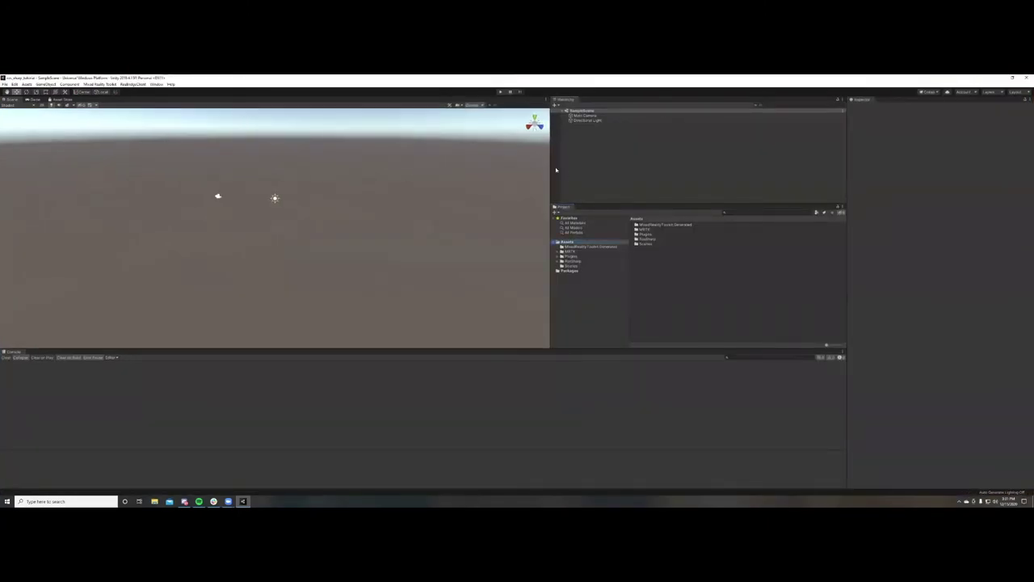
drag(550, 170, 450, 184)
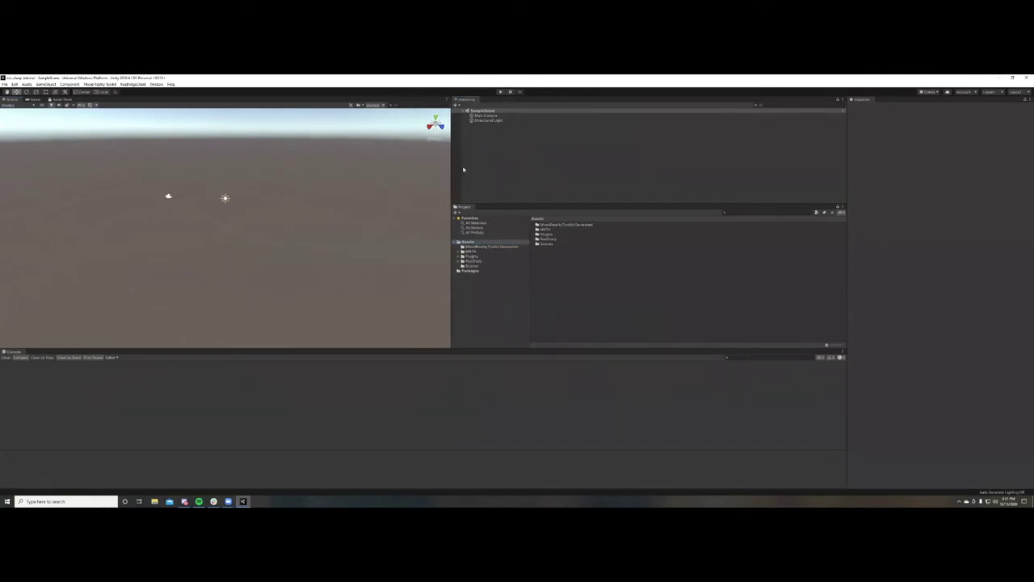
- Add a 3D Cube to the SampleScene hierarchy
right_click(488, 133)
mouse_move(506, 197)
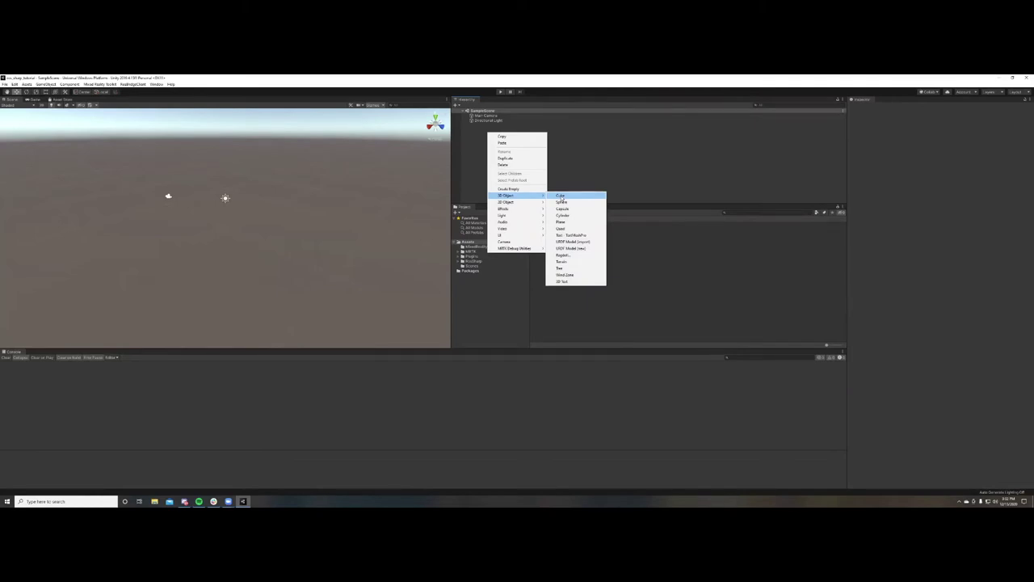
click(561, 196)
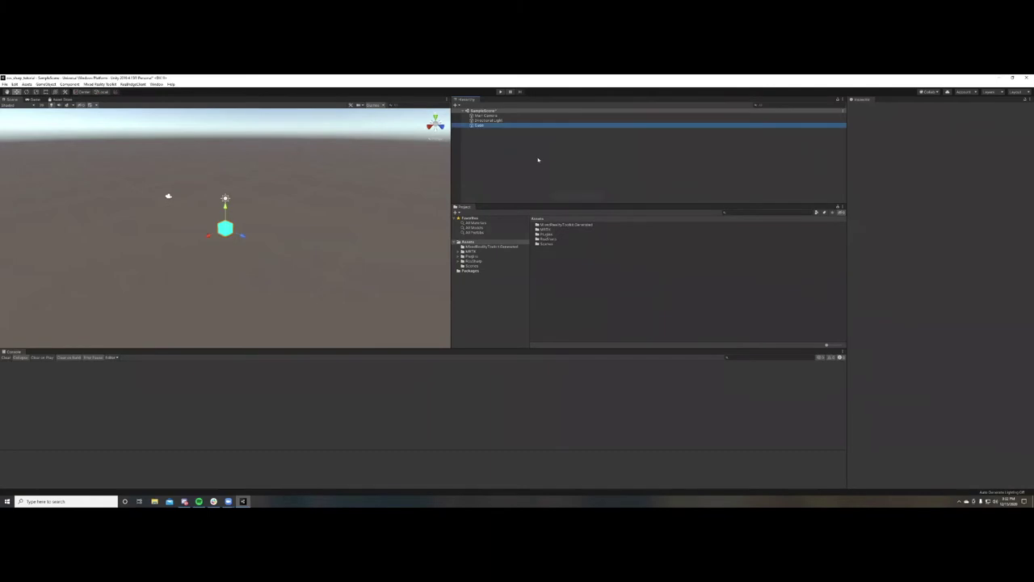
- Create an empty GameObject in the scene and move Cube below it in the hierarchy
right_click(482, 132)
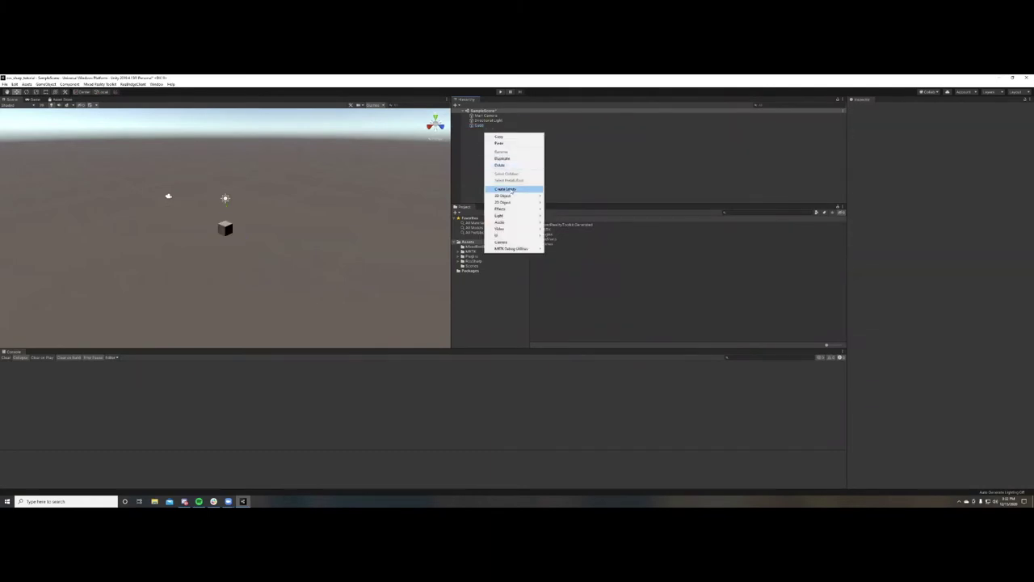
click(512, 190)
click(487, 126)
click(483, 131)
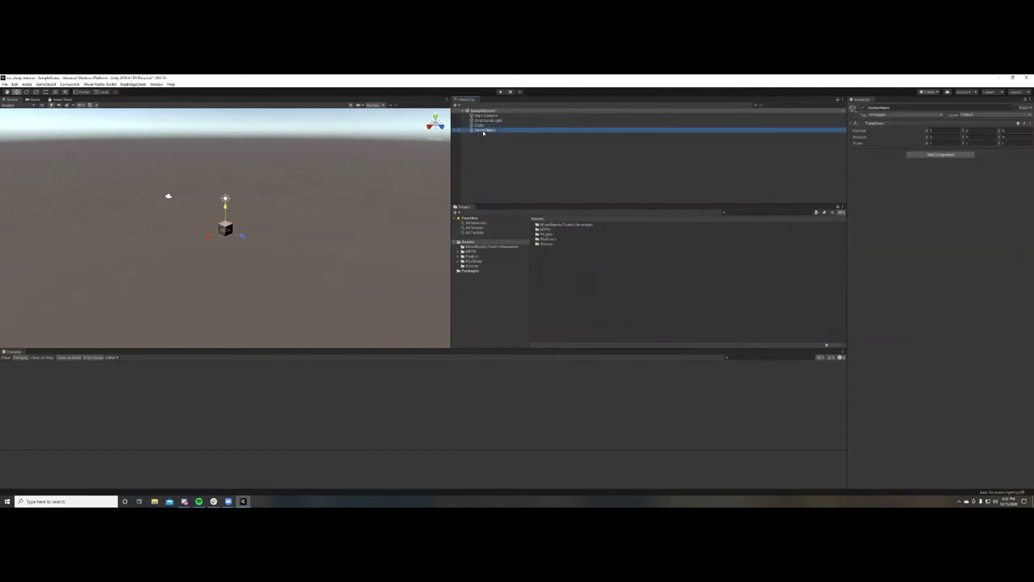
right_click(483, 132)
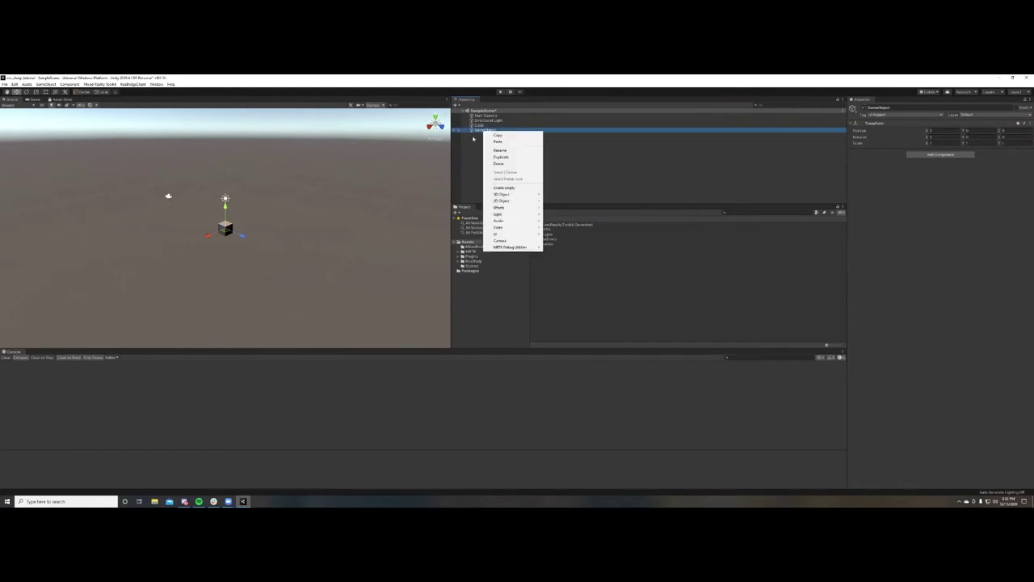
click(475, 138)
drag(484, 125, 485, 138)
- Add a 3D Sphere to the SampleScene hierarchy
right_click(484, 137)
mouse_move(529, 198)
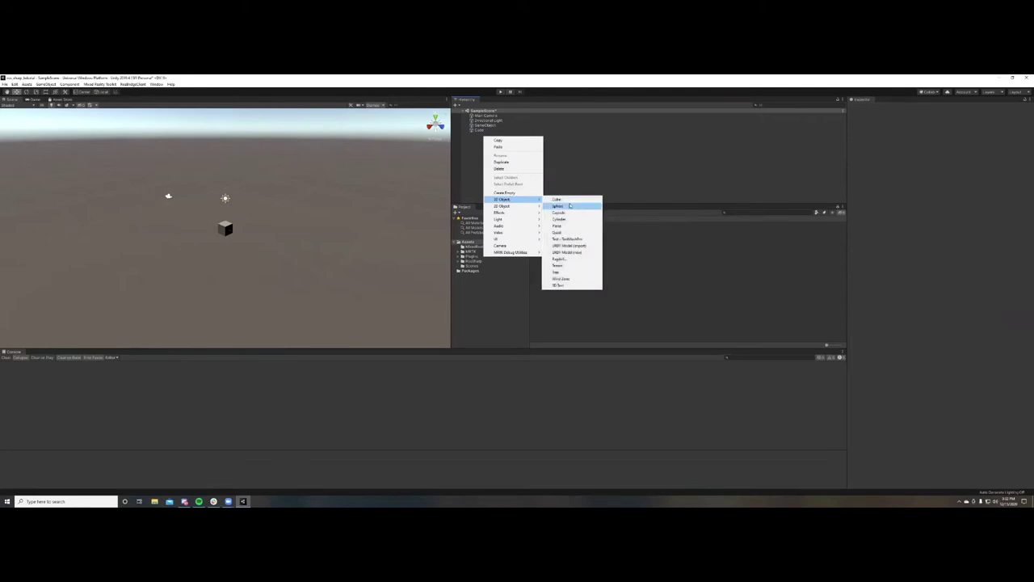
click(568, 206)
click(485, 126)
- Set the Cube's scale to 0.2 on the X, Y and Z axes
click(483, 130)
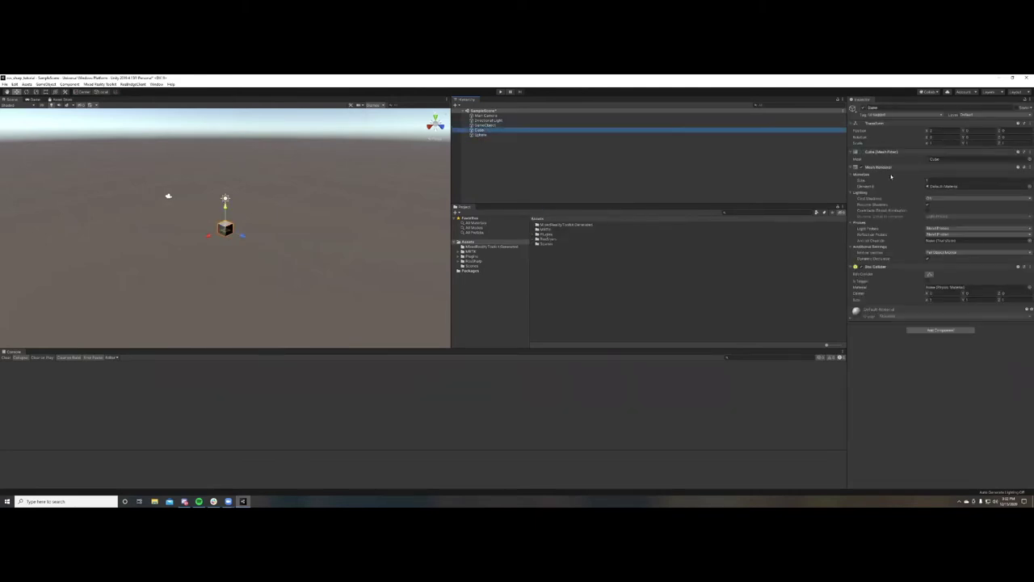
click(954, 144)
text(.2)
key(Tab)
text(.2)
key(Tab)
text(.2)
- Set the Sphere's scale to 0.2 to match the Cube
click(566, 135)
text(.2)
key(Tab)
text(.)
key(Tab)
click(524, 145)
click(479, 130)
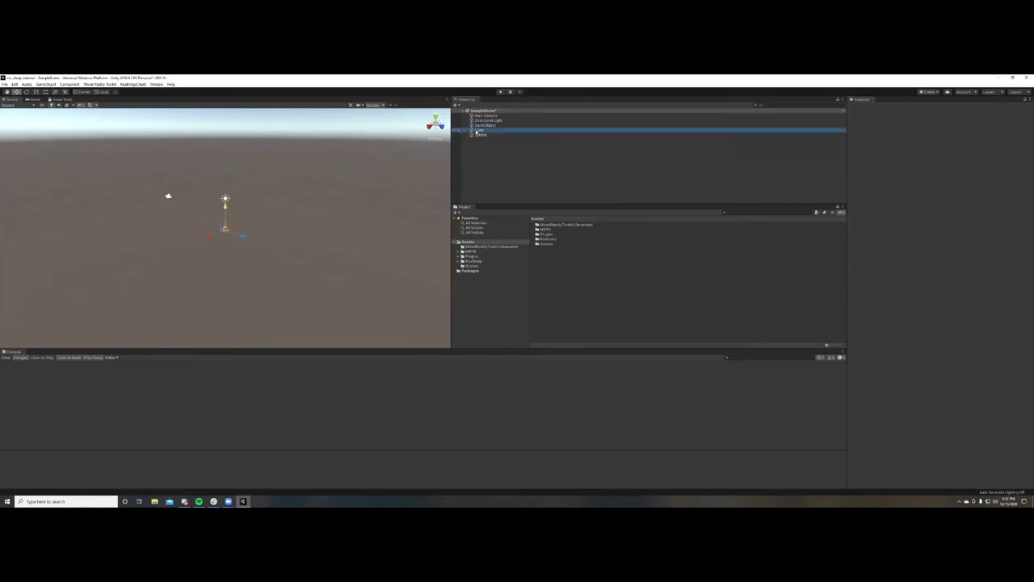
click(508, 176)
- Add a Ros Connector script component to the empty GameObject
click(485, 125)
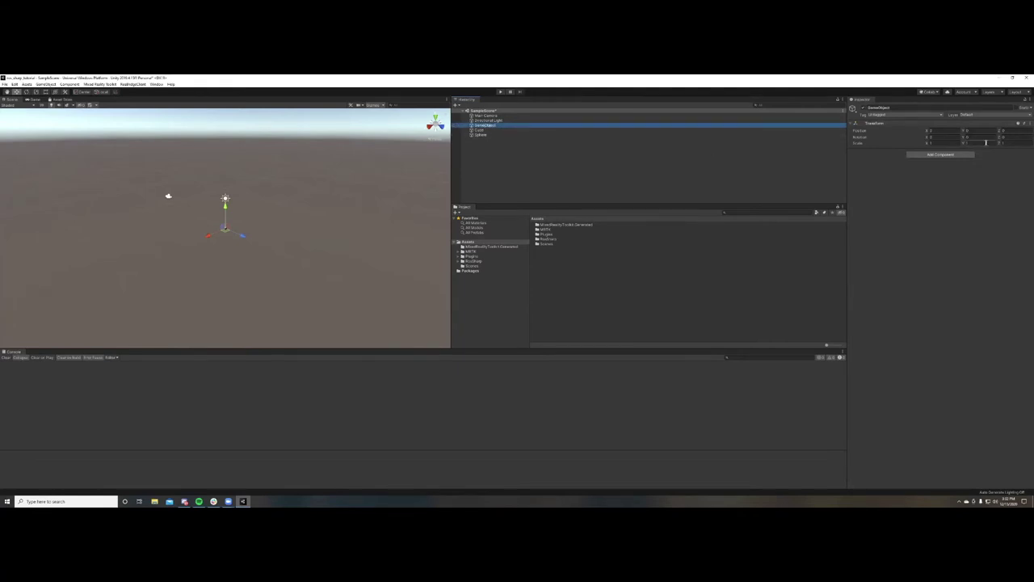
click(946, 155)
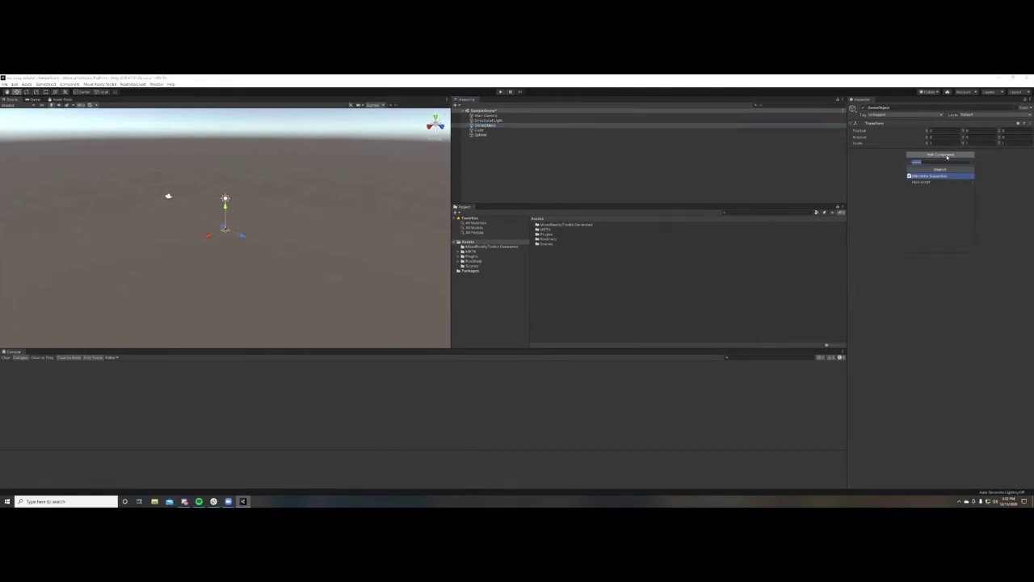
text(rosc)
key(Return)
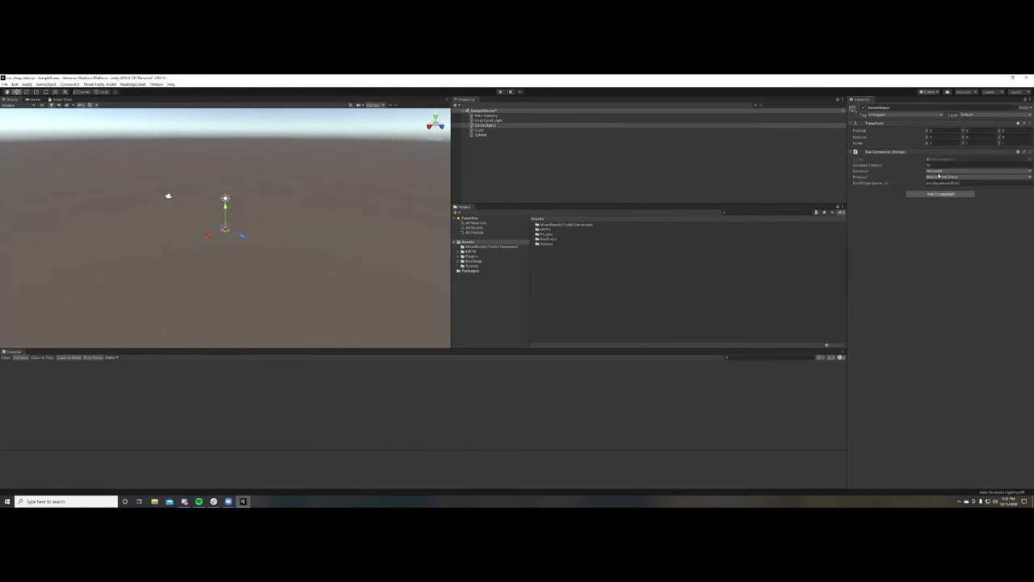
- Set the Ros Connector's protocol to Web Socket UWP and its serializer to Newtonsoft_JSON
click(944, 177)
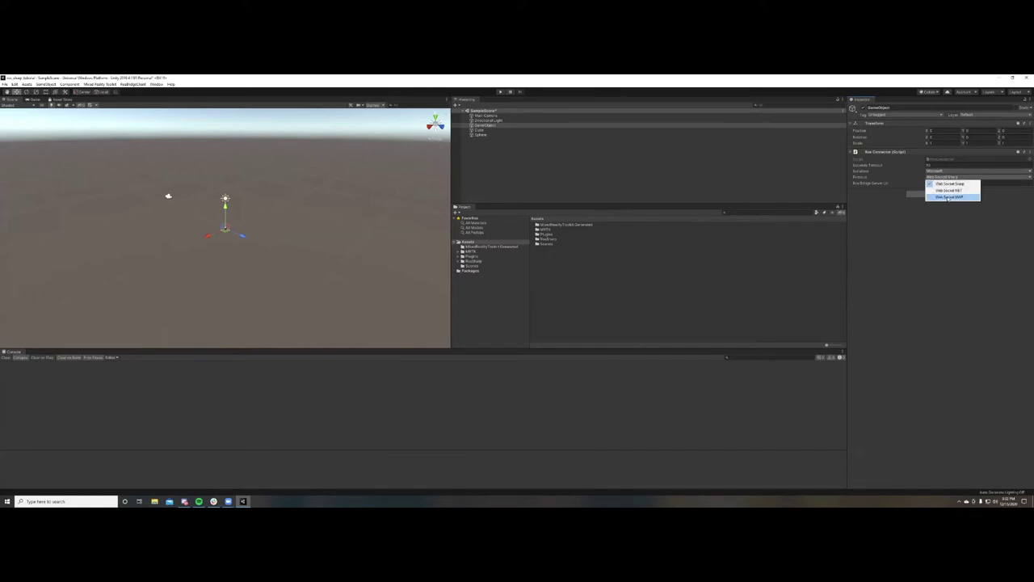
click(948, 198)
click(950, 170)
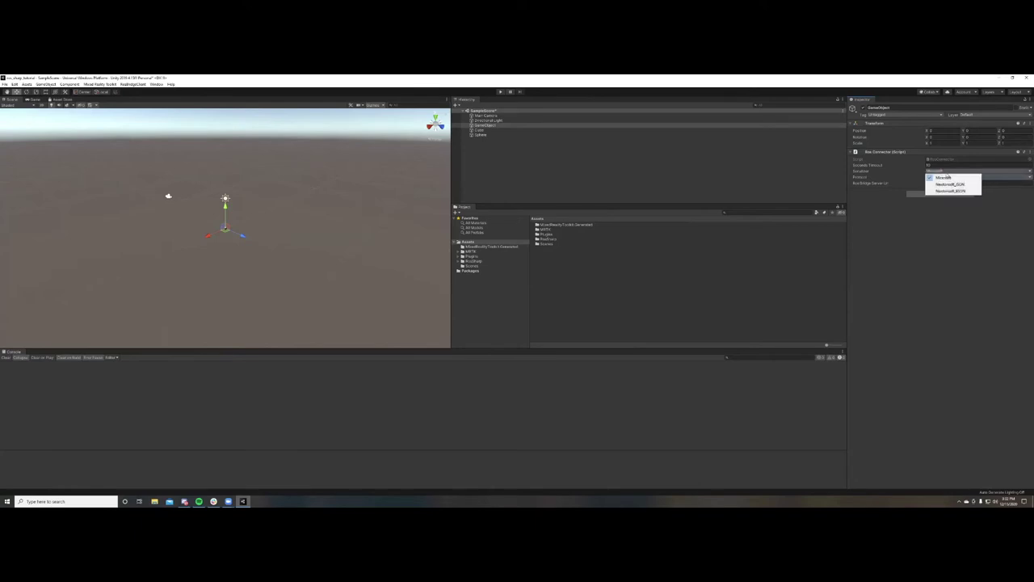
click(952, 185)
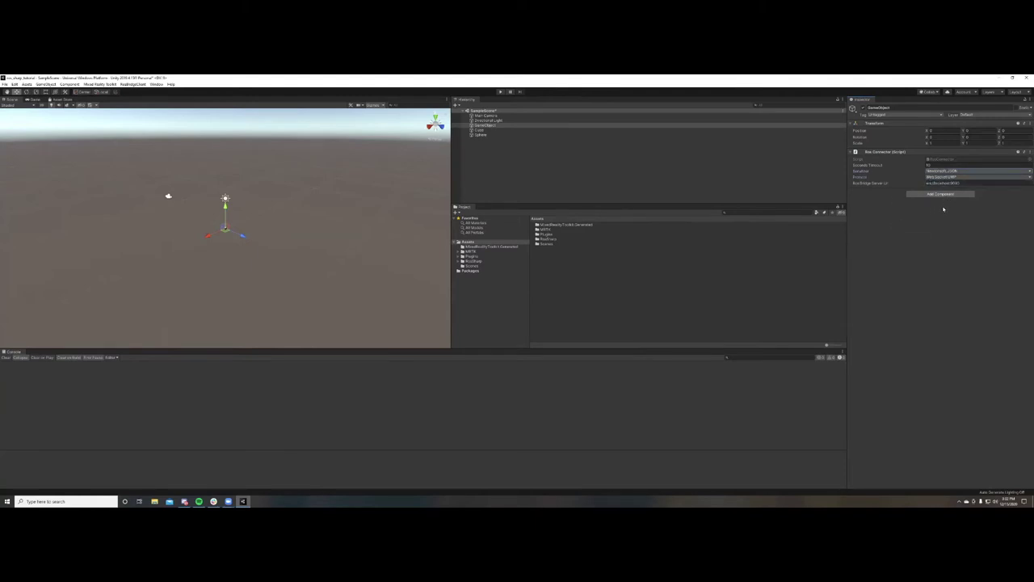
- Add an Odometry Subscriber component to GameObject and fill in its topic name
click(946, 195)
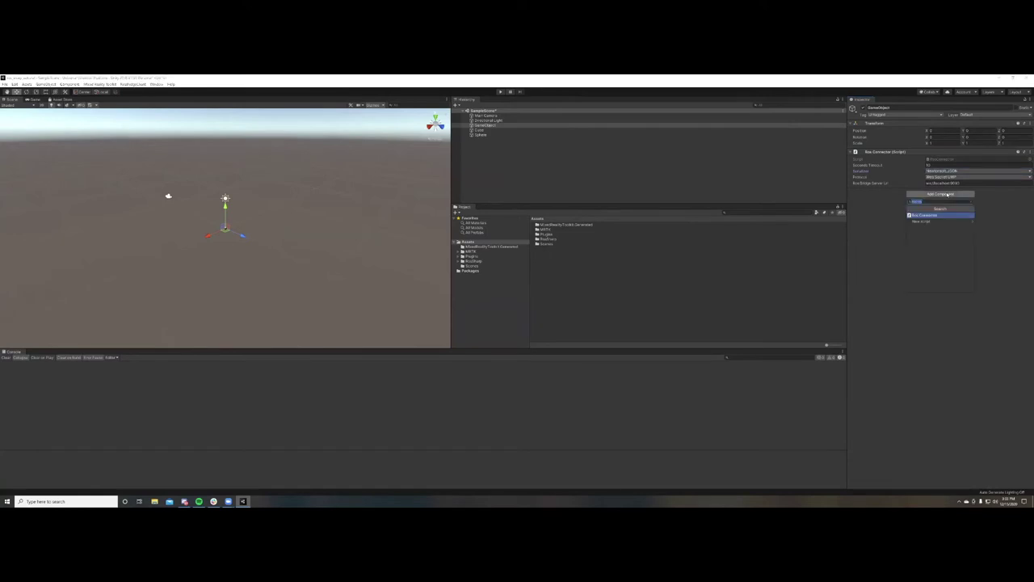
text(odom)
key(Return)
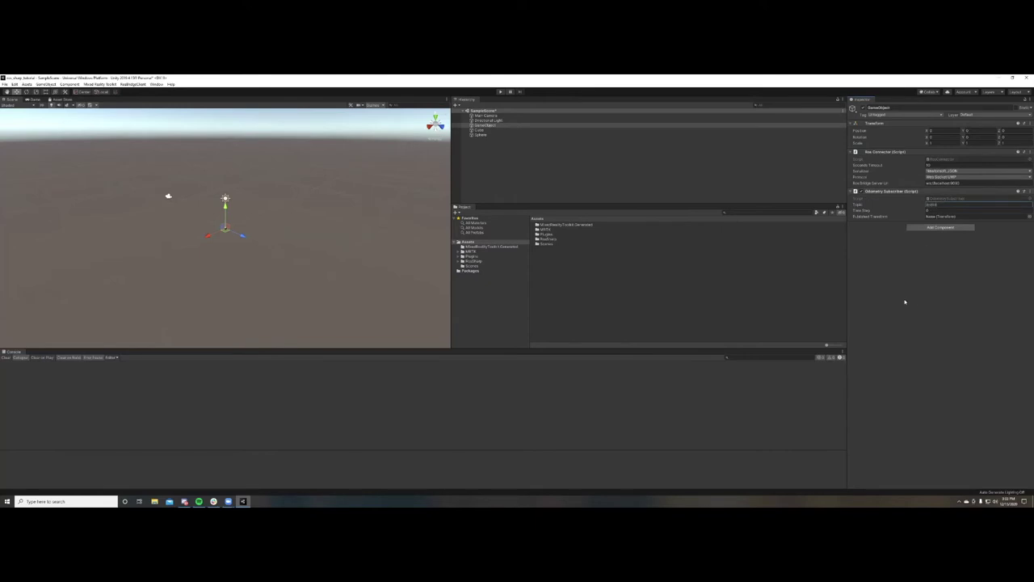
- Assign Cube as the Published Transform of GameObject's Odometry Subscriber
click(480, 130)
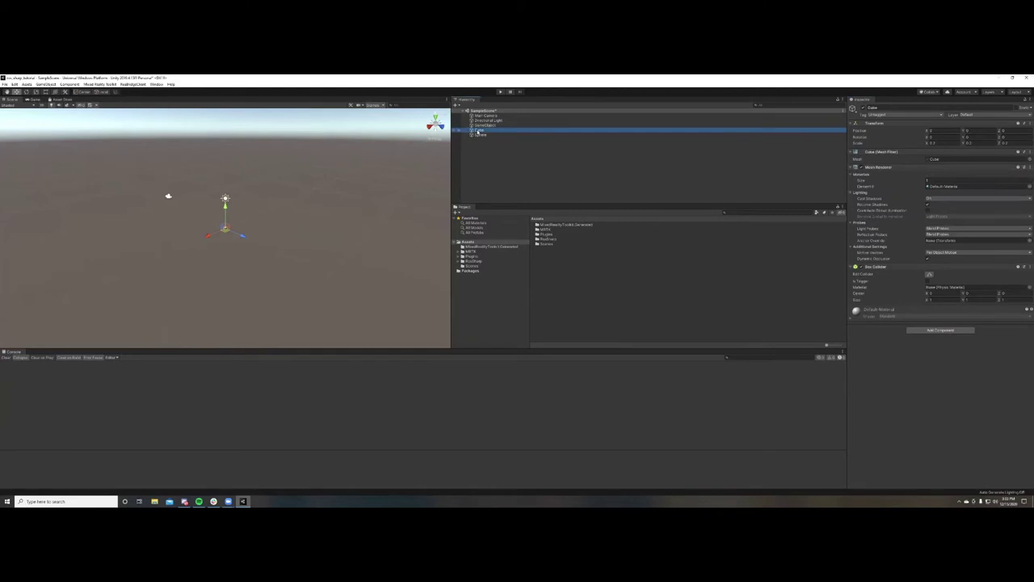
click(480, 125)
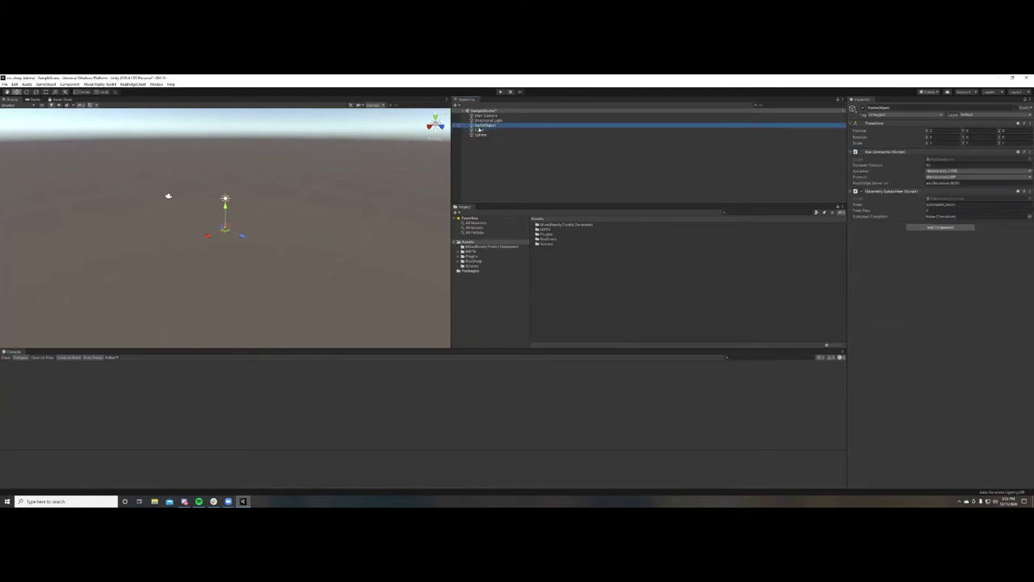
drag(479, 130, 960, 220)
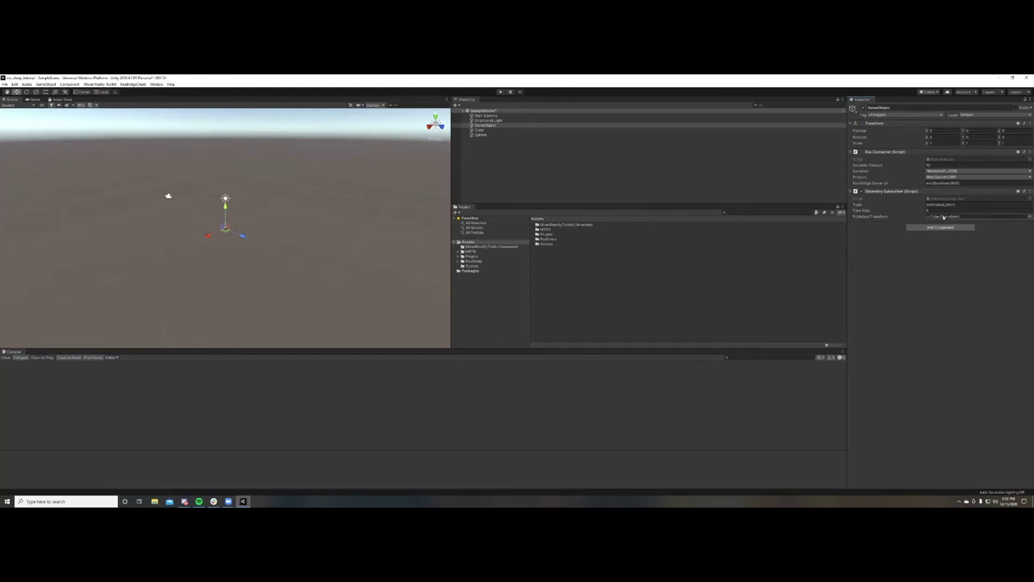
click(603, 164)
- Add the Mixed Reality Toolkit to the scene and configure it
click(100, 84)
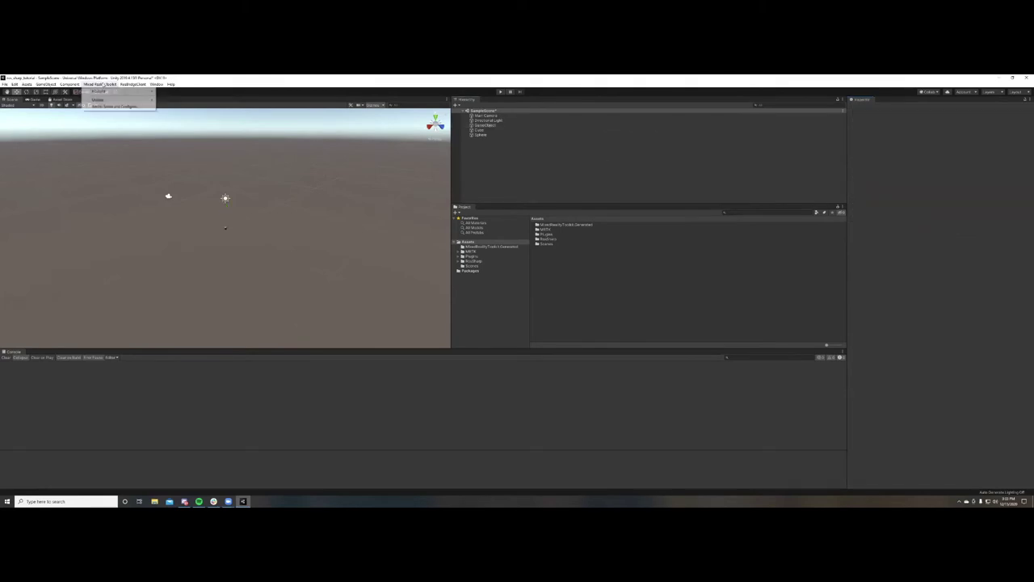
mouse_move(93, 84)
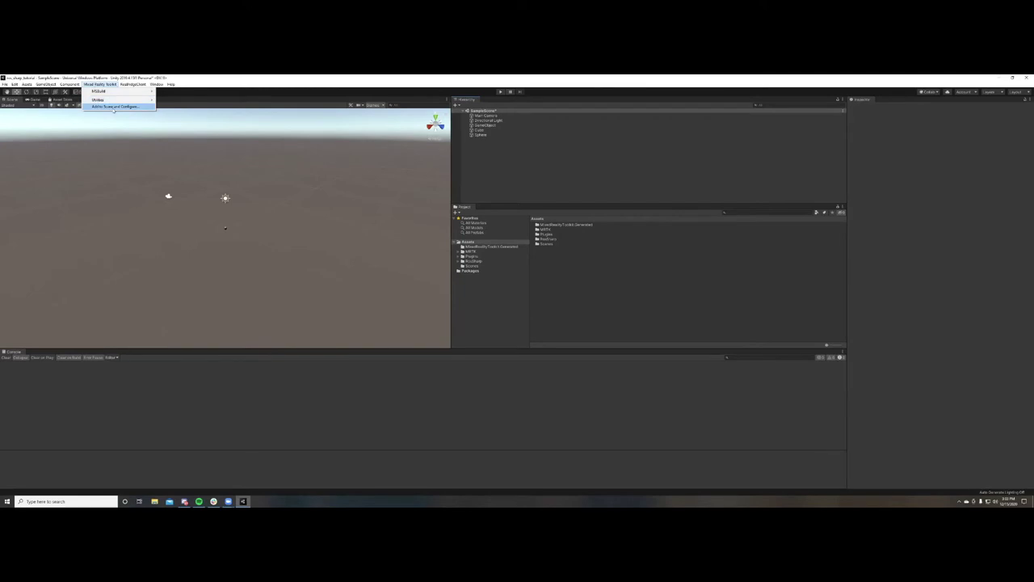
click(152, 107)
click(508, 167)
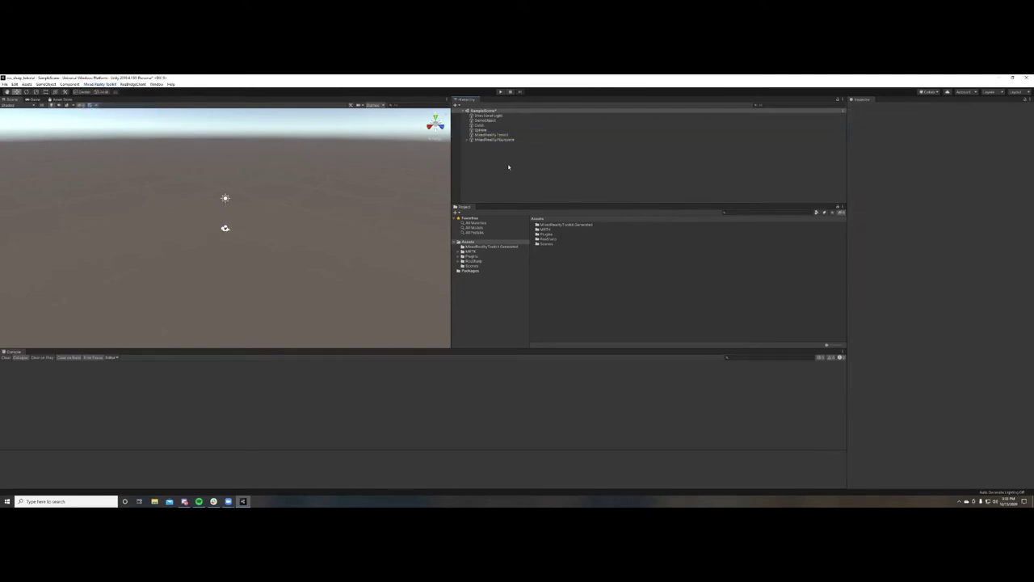
- Examine the MixedRealityToolkit and MixedRealityPlayspace objects and their component settings
click(481, 135)
click(482, 139)
click(484, 136)
click(484, 139)
click(484, 134)
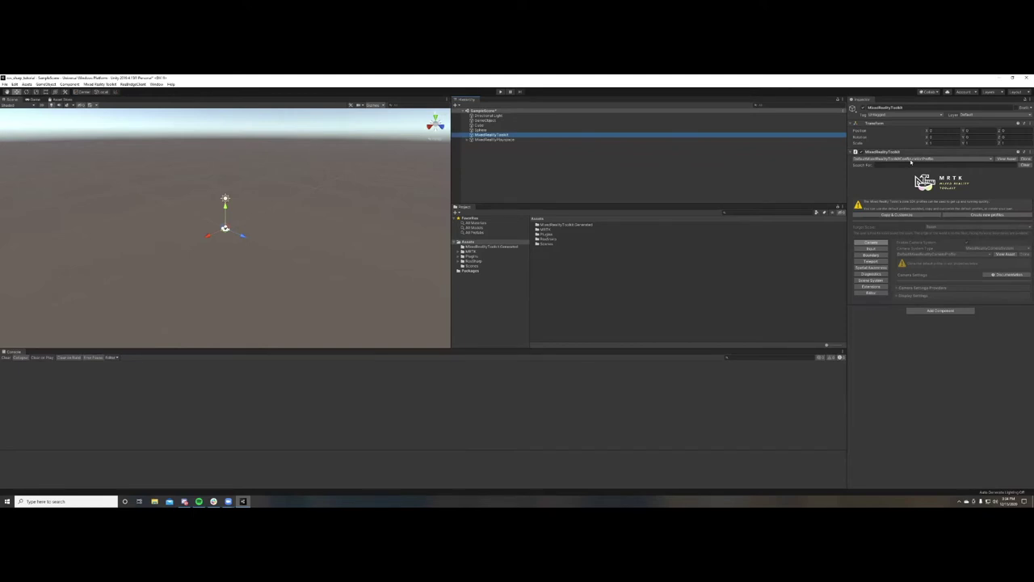
- Clone MixedRealityToolkit's default configuration profile as Custom_MixedRealityToolkitConfigurationProfile in the CustomProfiles folder
click(911, 159)
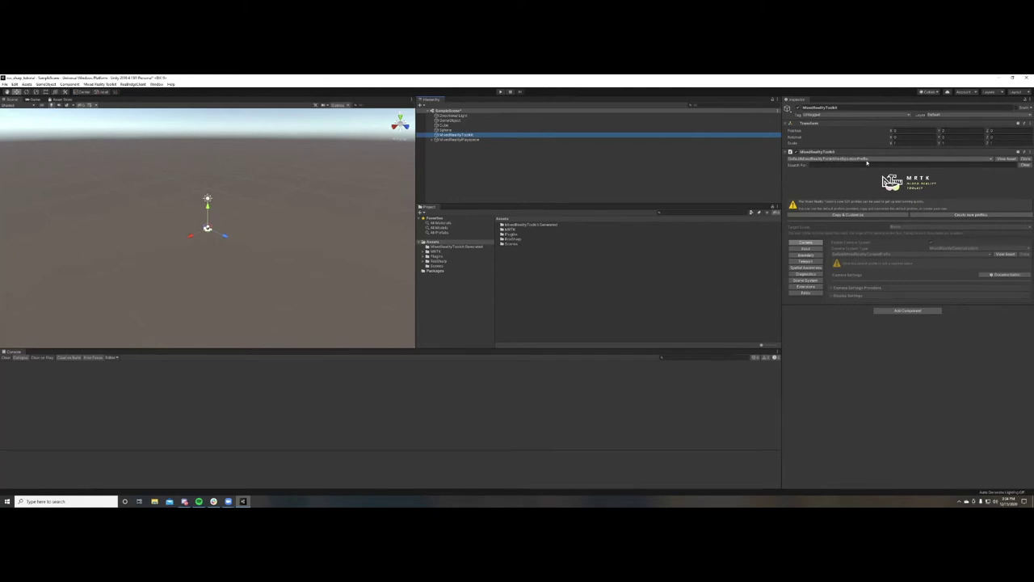
click(1024, 158)
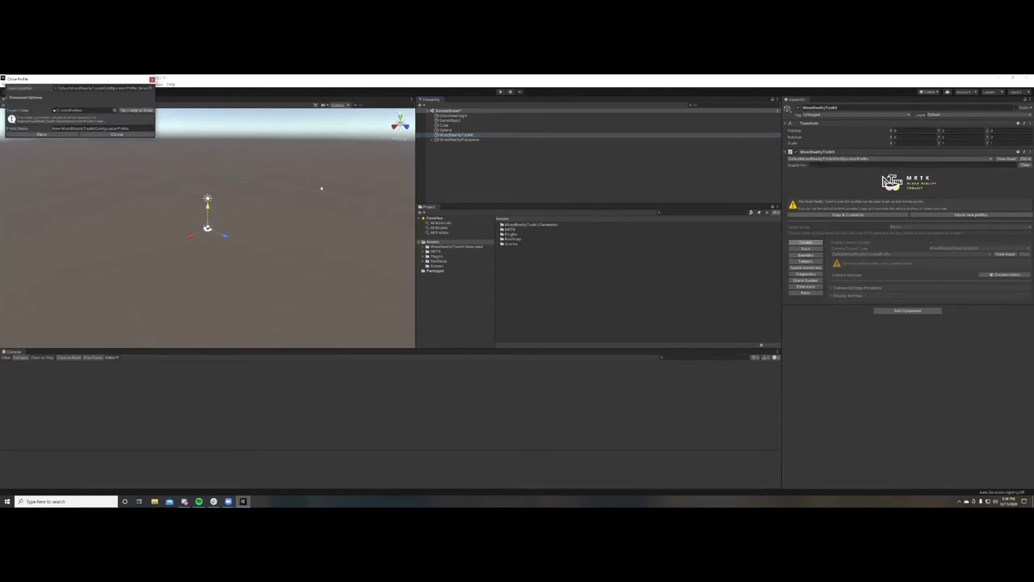
double_click(58, 129)
text(Custom_)
click(44, 133)
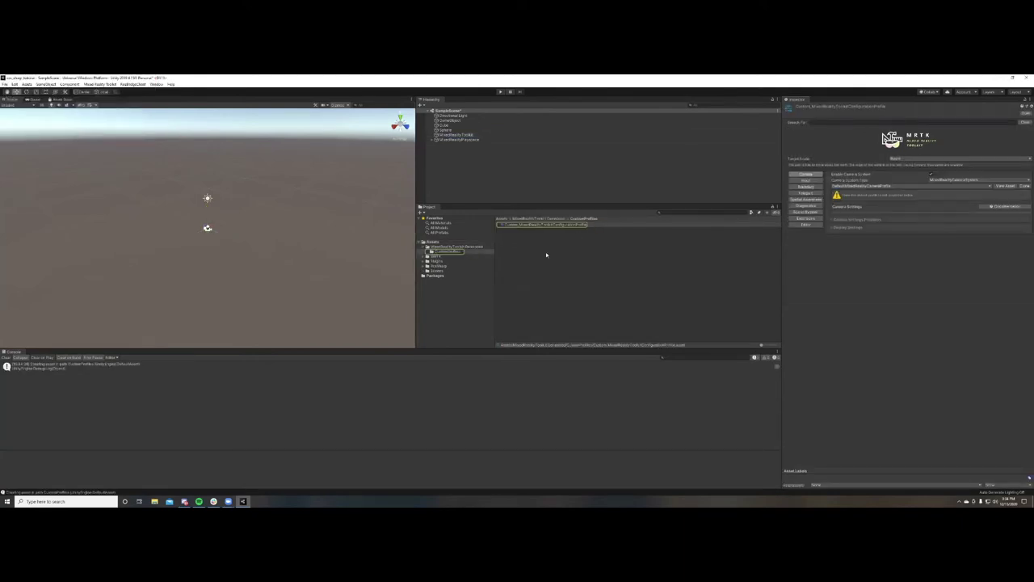
- Clone MixedRealityToolkit's default Spatial Awareness system profile as Custom_MixedRealitySpatialAwarenessSystemProfile in the CustomProfiles folder
click(459, 134)
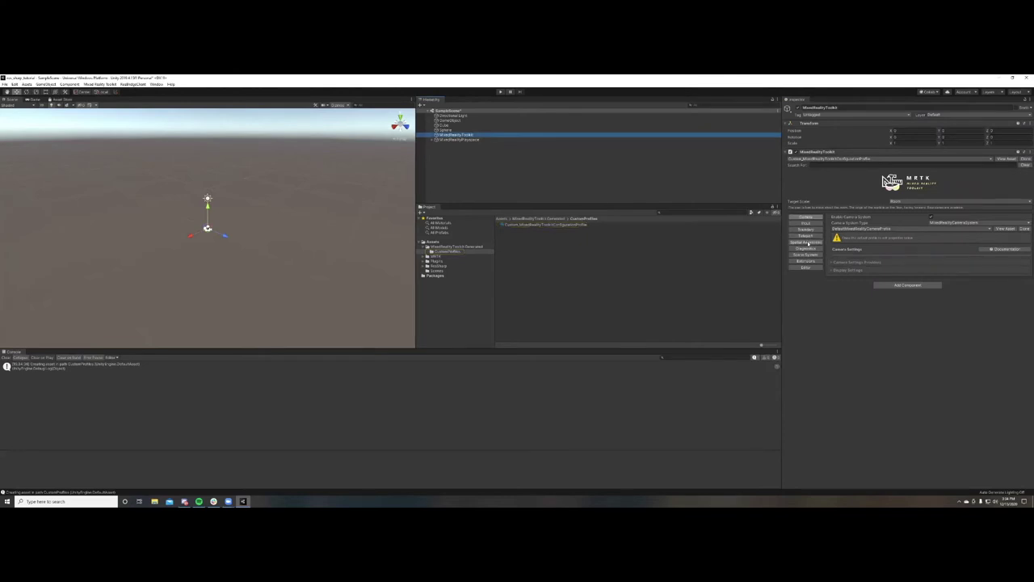
click(807, 243)
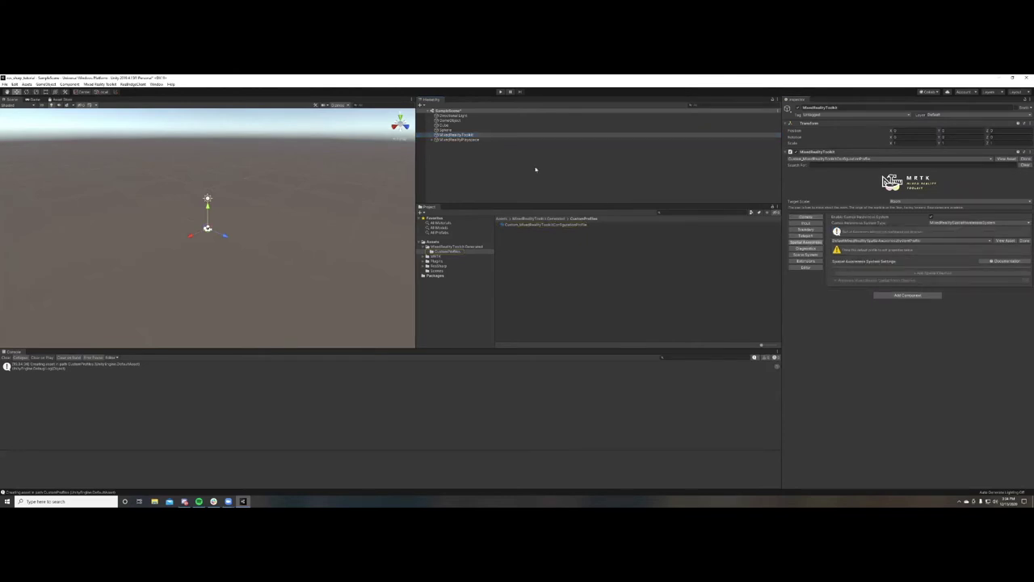
click(464, 136)
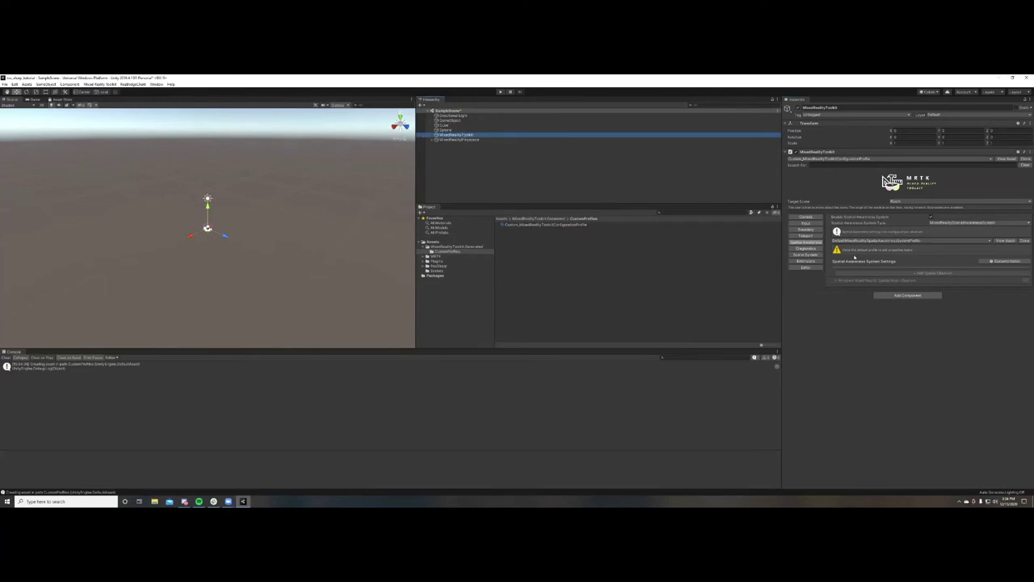
click(1023, 240)
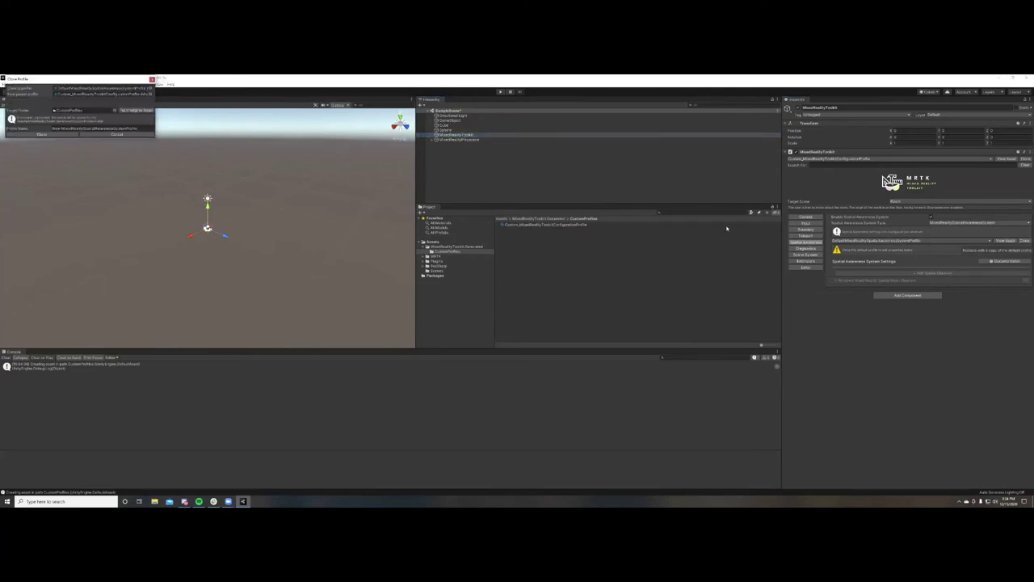
click(65, 128)
drag(62, 130, 50, 131)
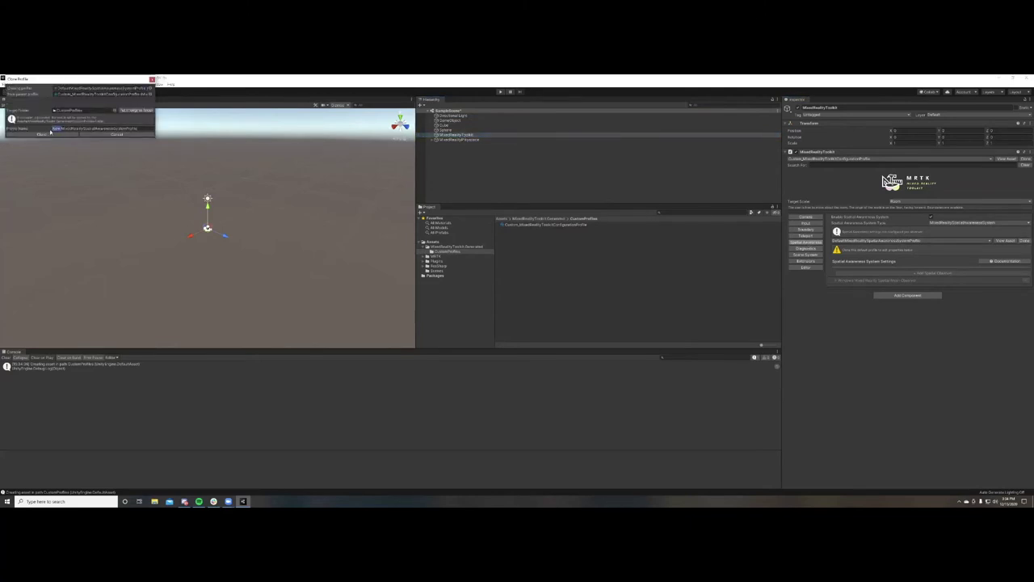
text(Custom_)
click(45, 134)
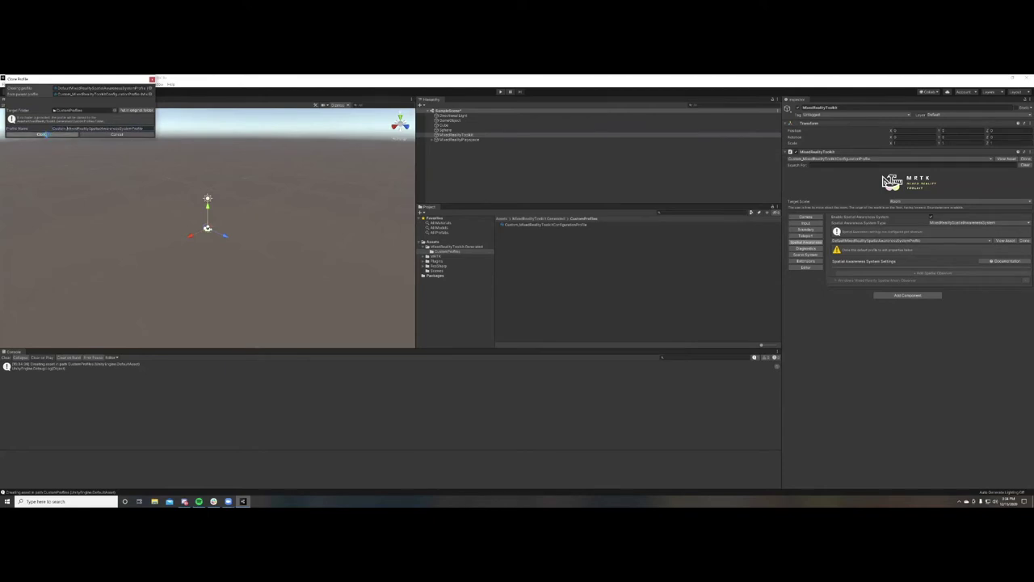
- Clone the Windows Mixed Reality Spatial Mesh Observer's default profile as Custom_MixedRealitySpatialAwarenessMeshObserverProfile
click(632, 239)
click(455, 135)
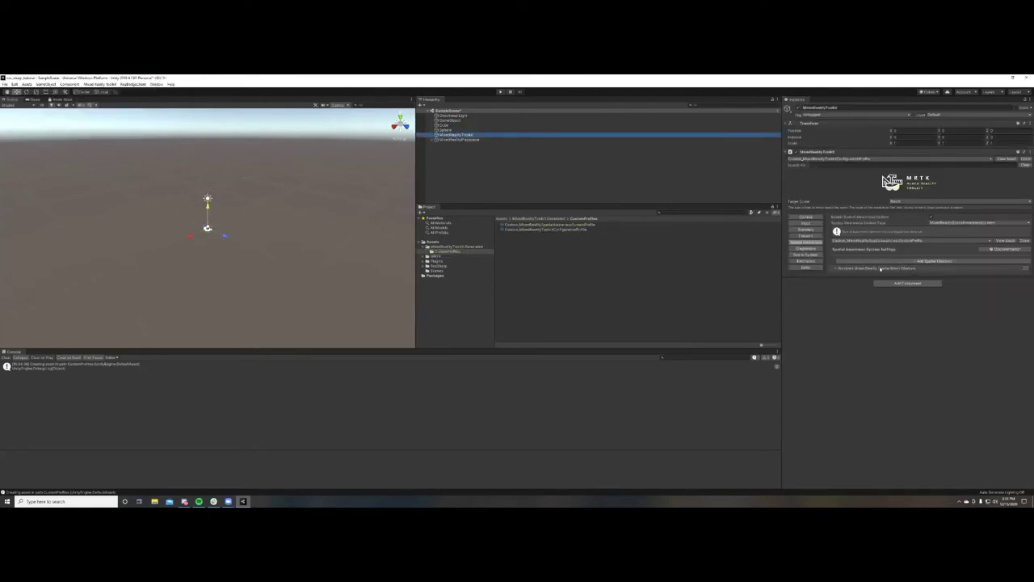
click(835, 269)
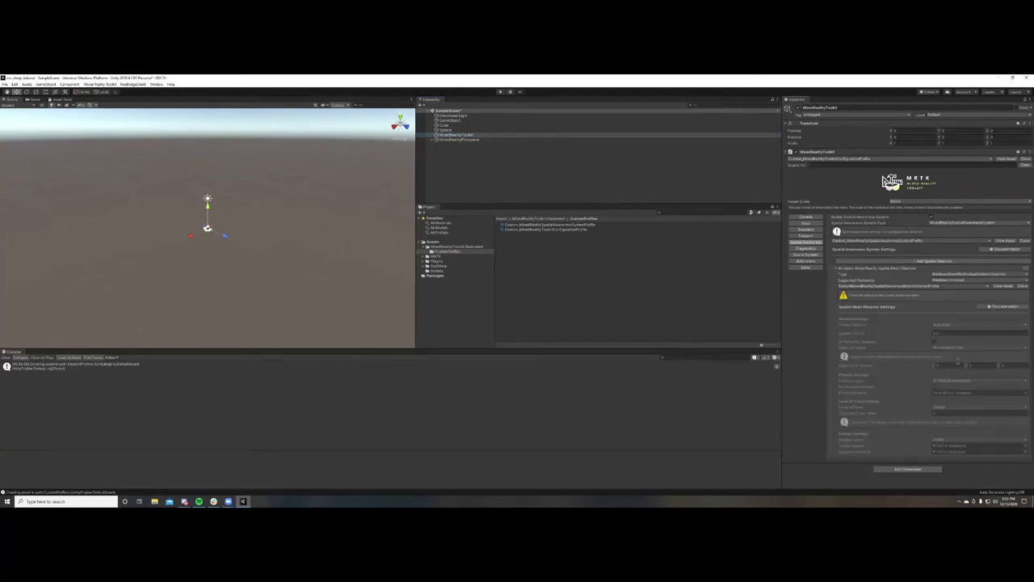
click(1022, 286)
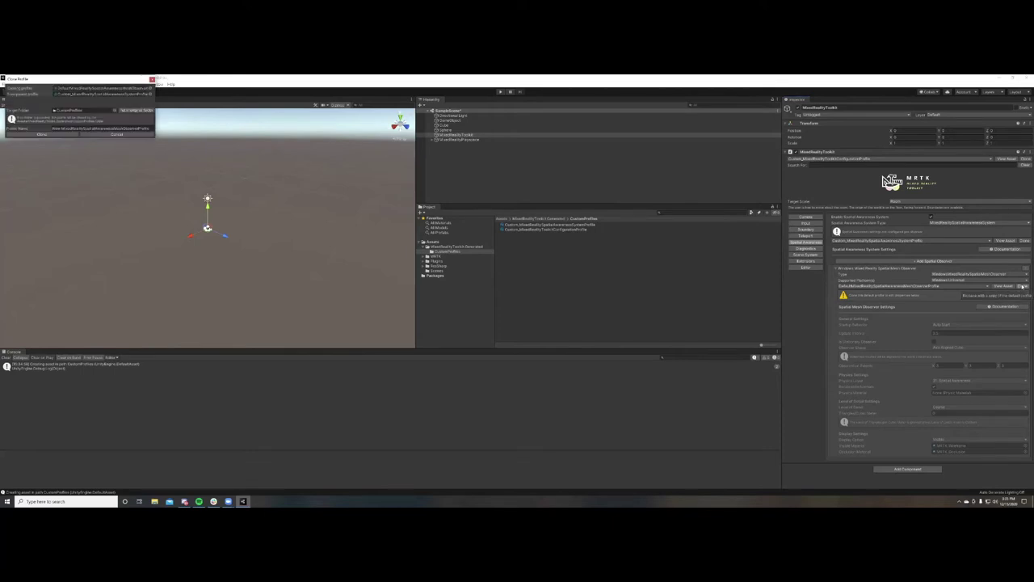
drag(61, 128, 51, 130)
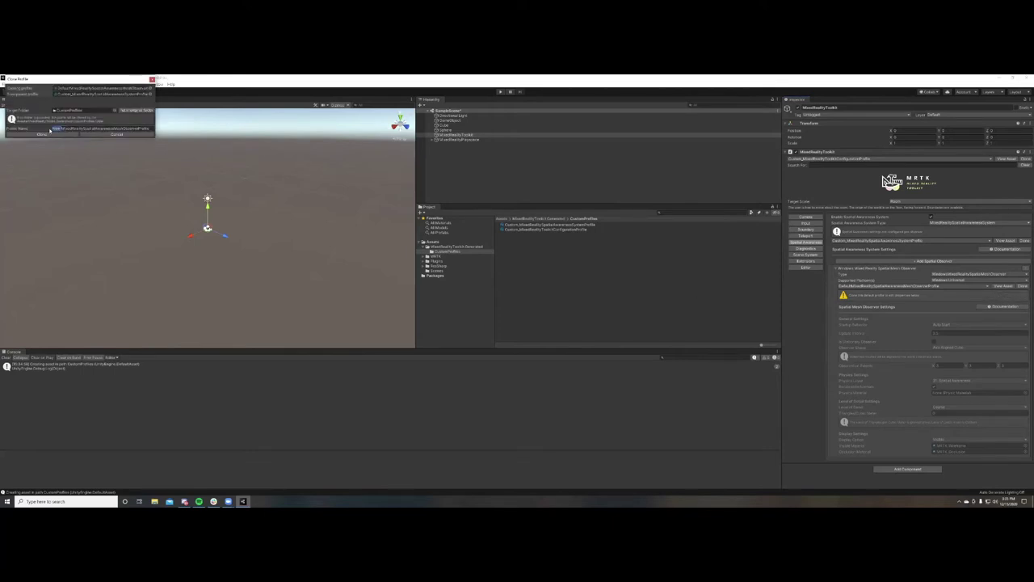
text(Custom_)
click(46, 134)
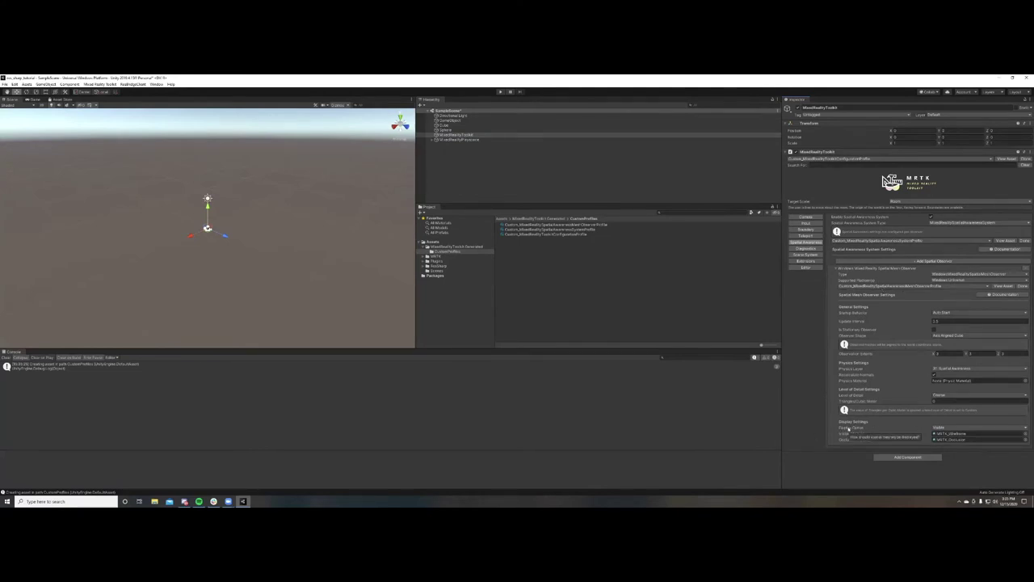
- Set the spatial mesh observer's Display Option to Occlusion
click(939, 427)
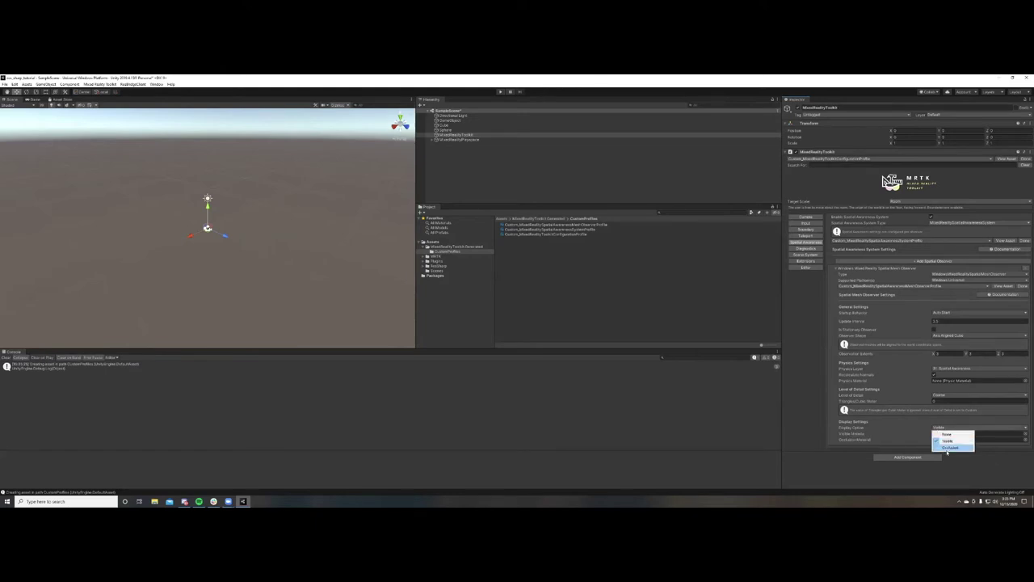
click(948, 449)
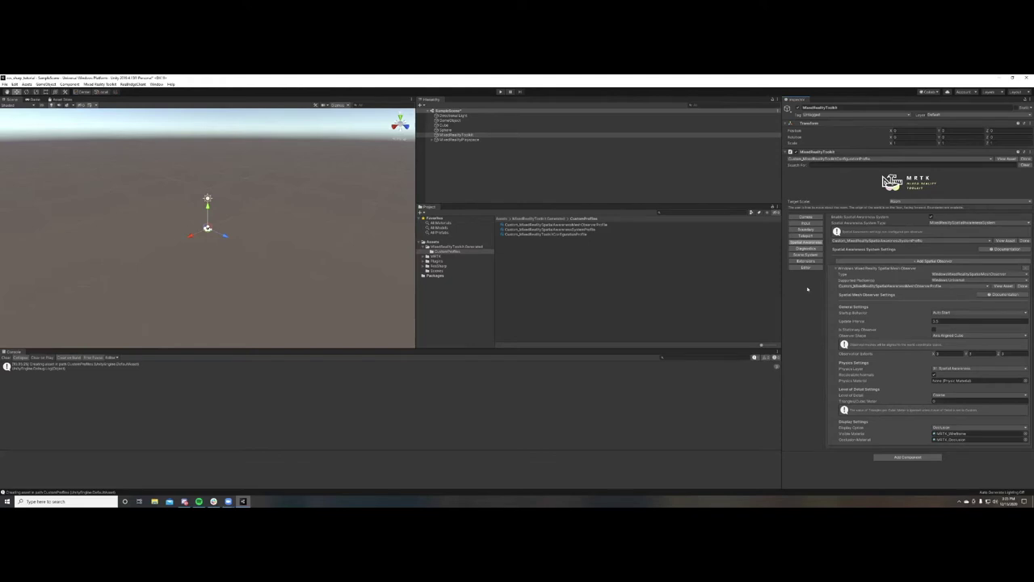
click(509, 194)
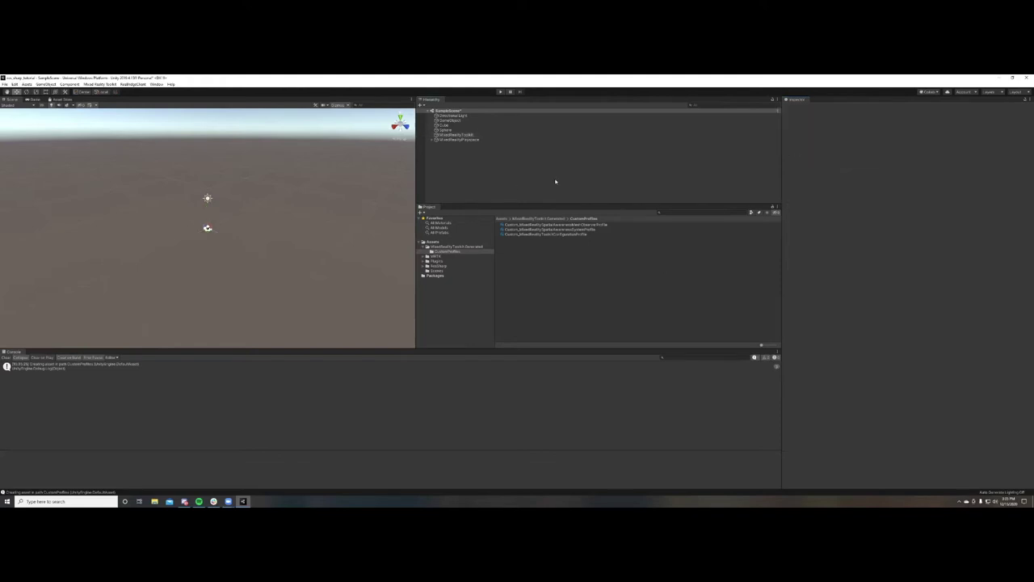
- Rename the GameObject that holds the Ros Connector and Odometry Subscriber scripts to Ros Connector
click(459, 121)
drag(844, 106, 737, 107)
key(Left)
text(Ros)
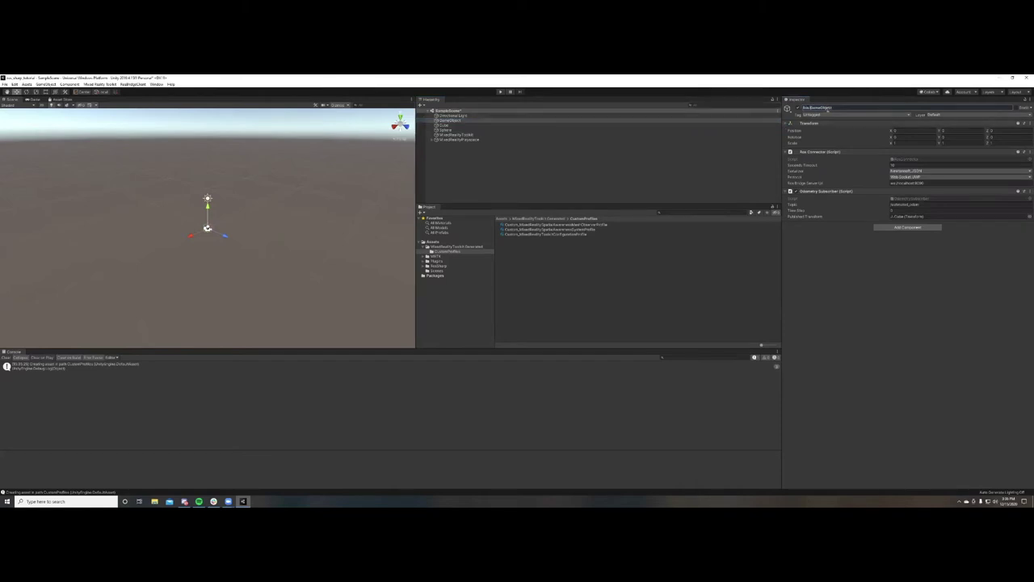
double_click(816, 107)
key(BackSpace)
key(Return)
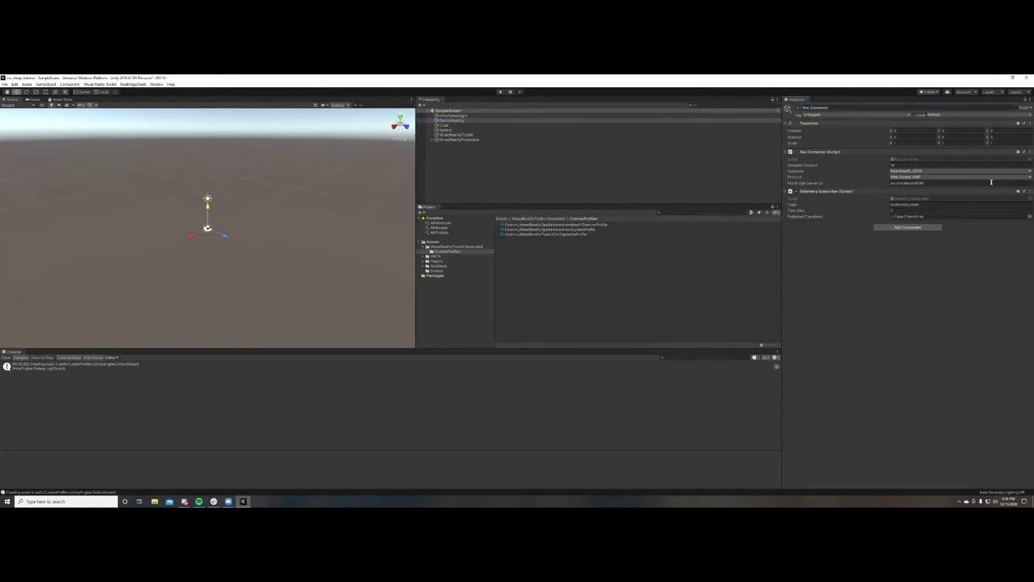
- Switch to VMware Workstation and open the Virtual Network Editor with administrator rights to change the network settings
click(998, 78)
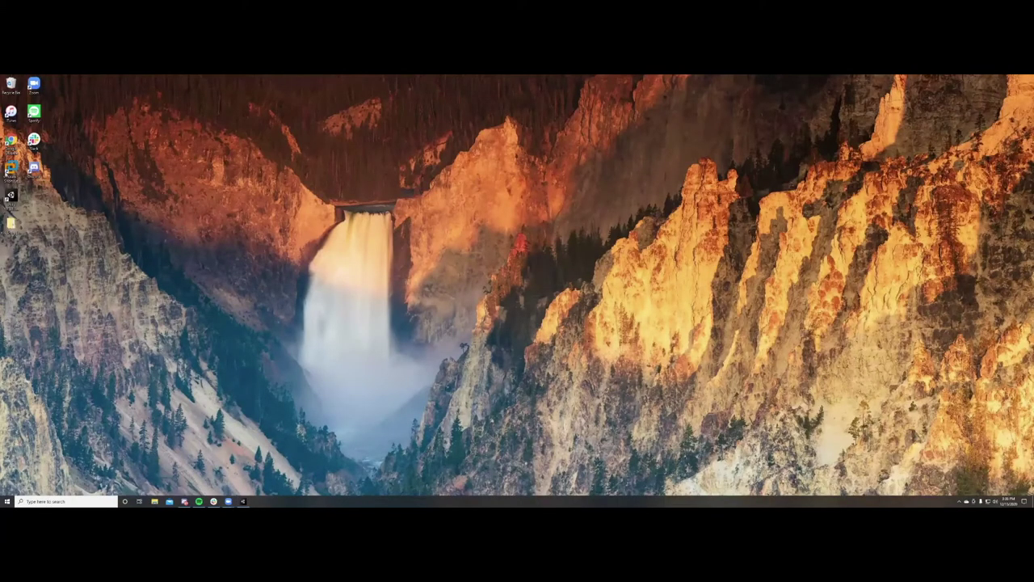
click(11, 169)
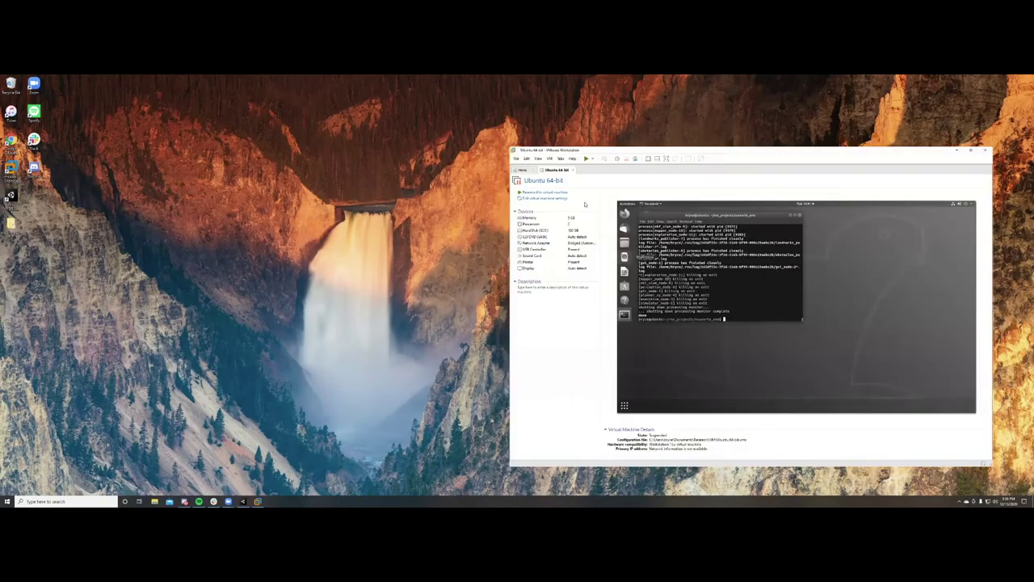
click(527, 159)
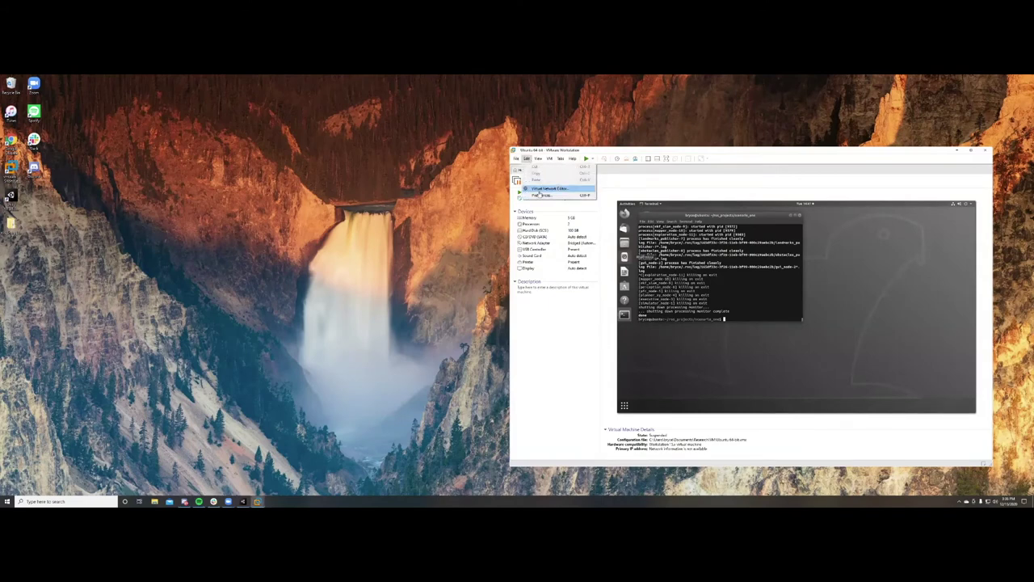
click(539, 189)
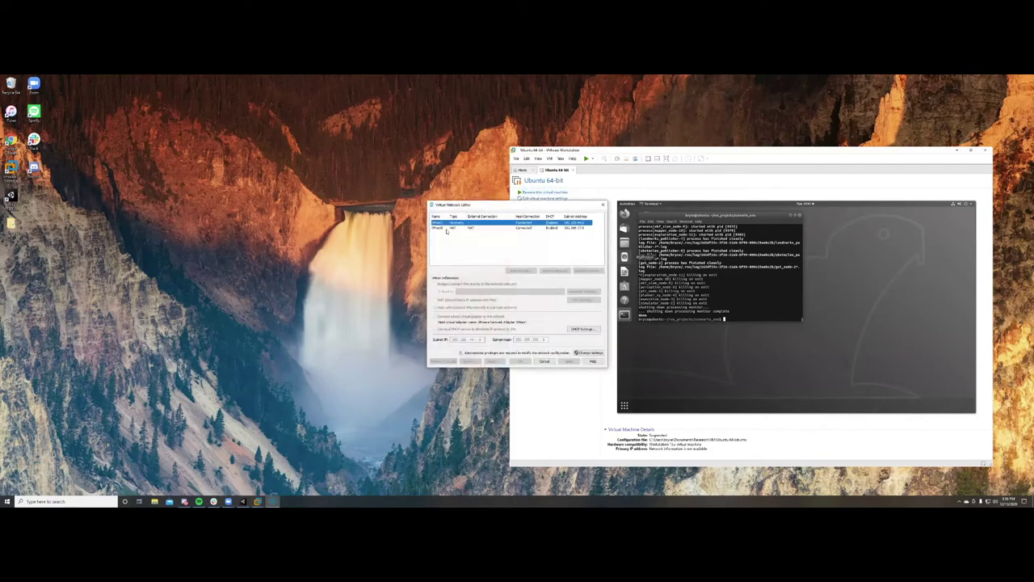
click(448, 229)
click(514, 223)
click(527, 159)
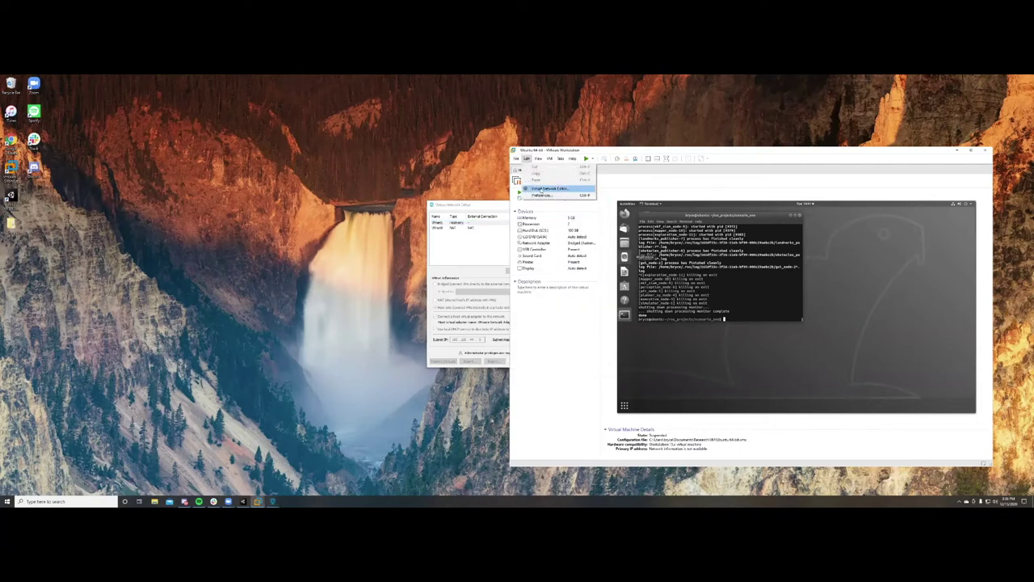
click(549, 189)
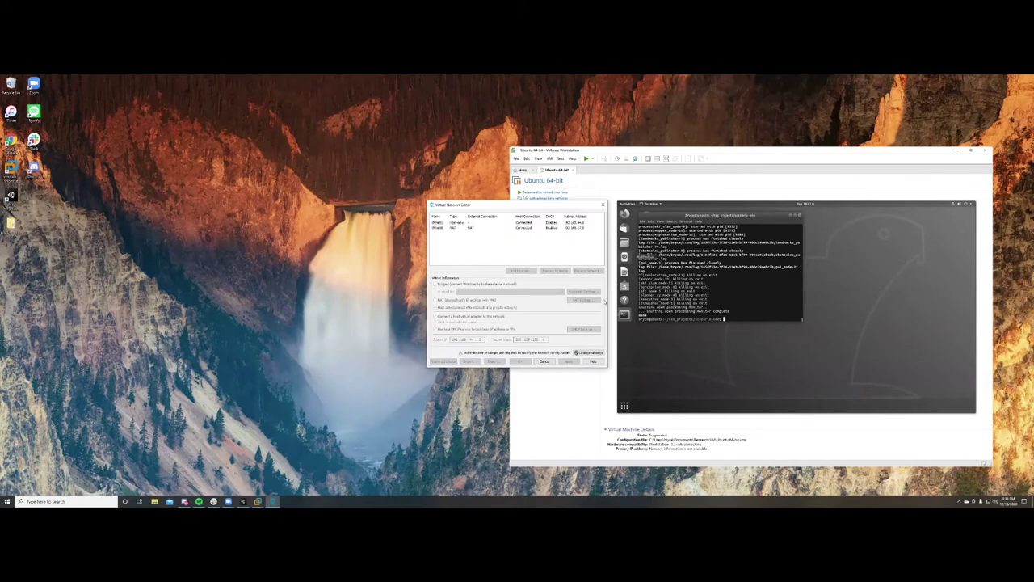
click(587, 353)
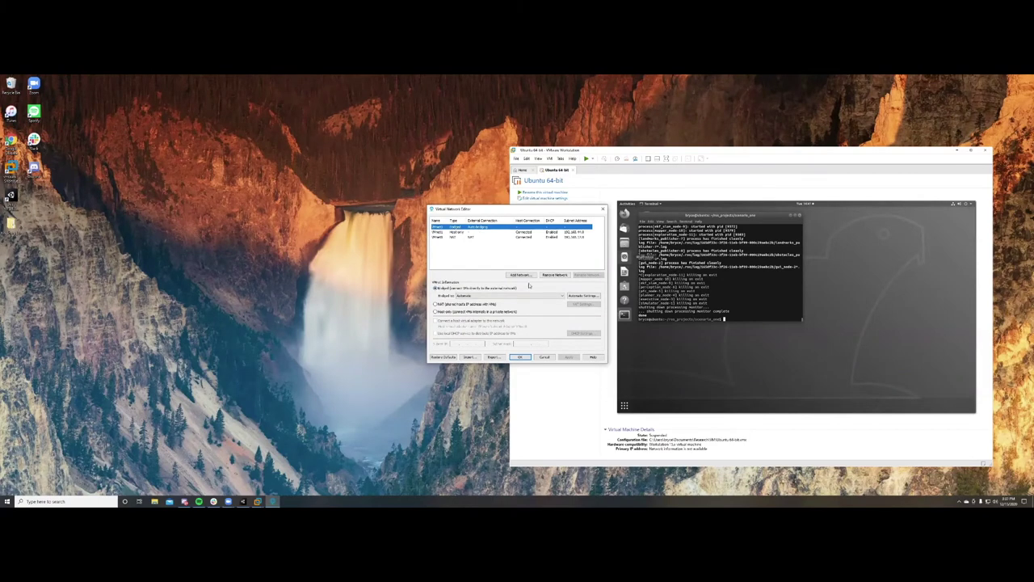
- Toggle the host adapters other than Realtek PCIe GbE Family Controller in the bridged network's automatic bridging settings and accept the network configuration
click(582, 296)
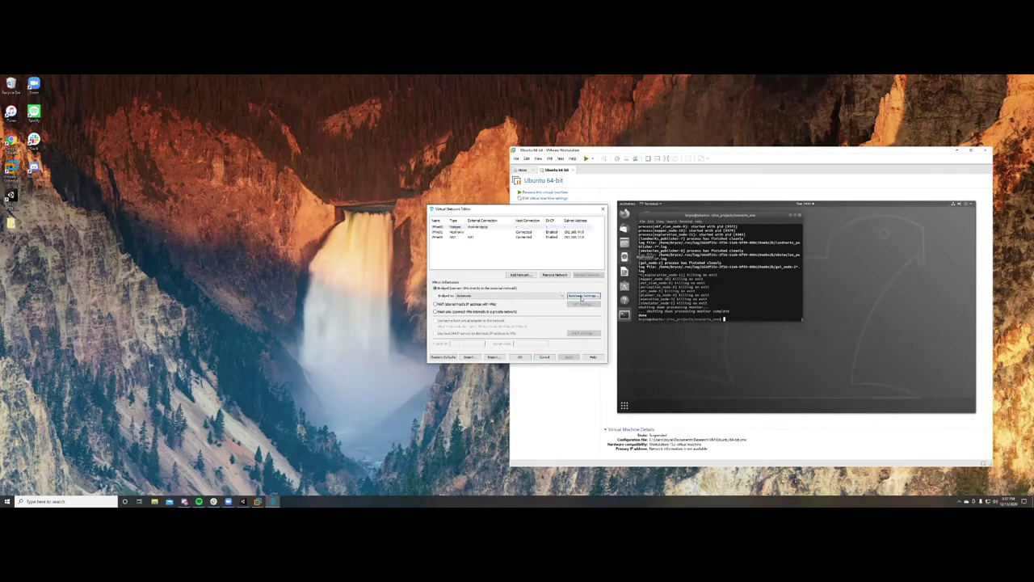
click(436, 240)
click(436, 246)
click(436, 257)
click(436, 264)
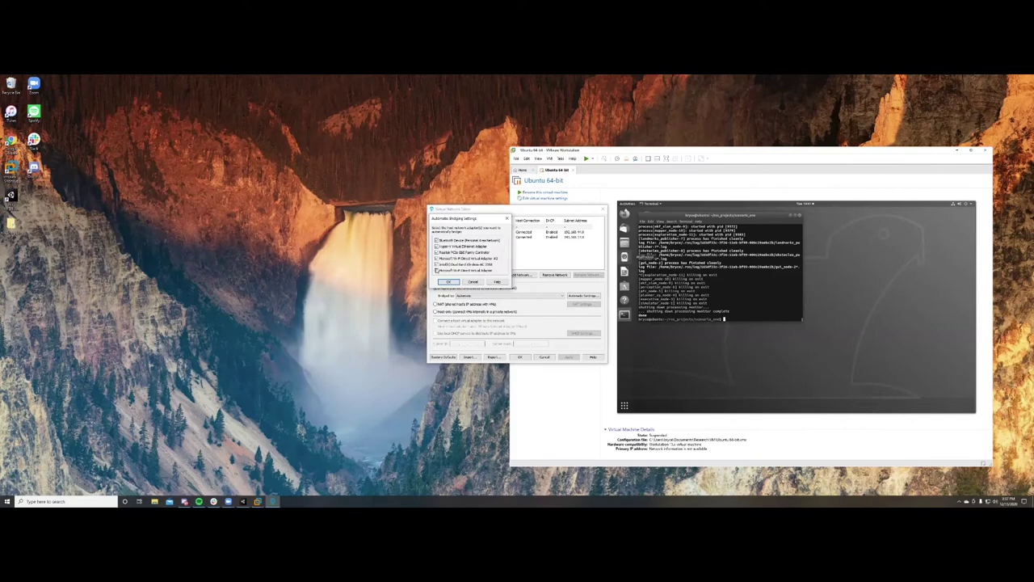
click(437, 270)
click(436, 264)
click(437, 258)
click(436, 245)
click(437, 240)
click(448, 282)
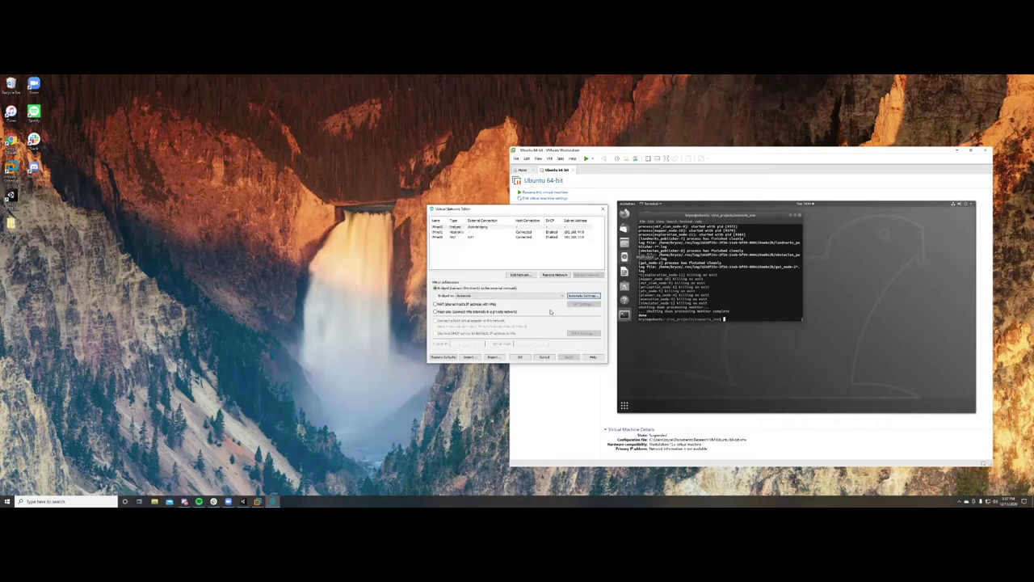
click(518, 358)
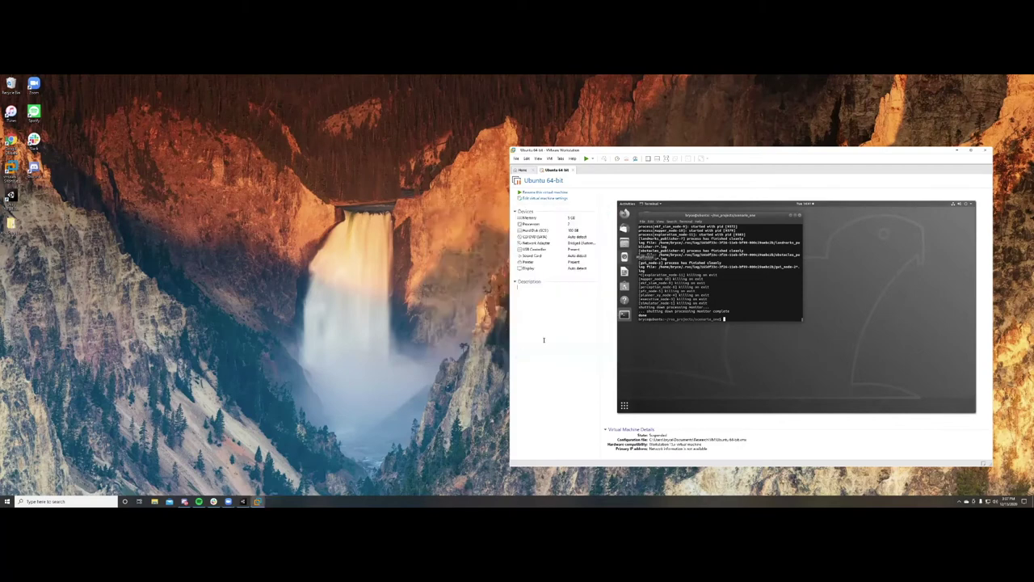
- Resume the Ubuntu 64-bit virtual machine and show it in a window instead of full screen
click(521, 169)
click(556, 170)
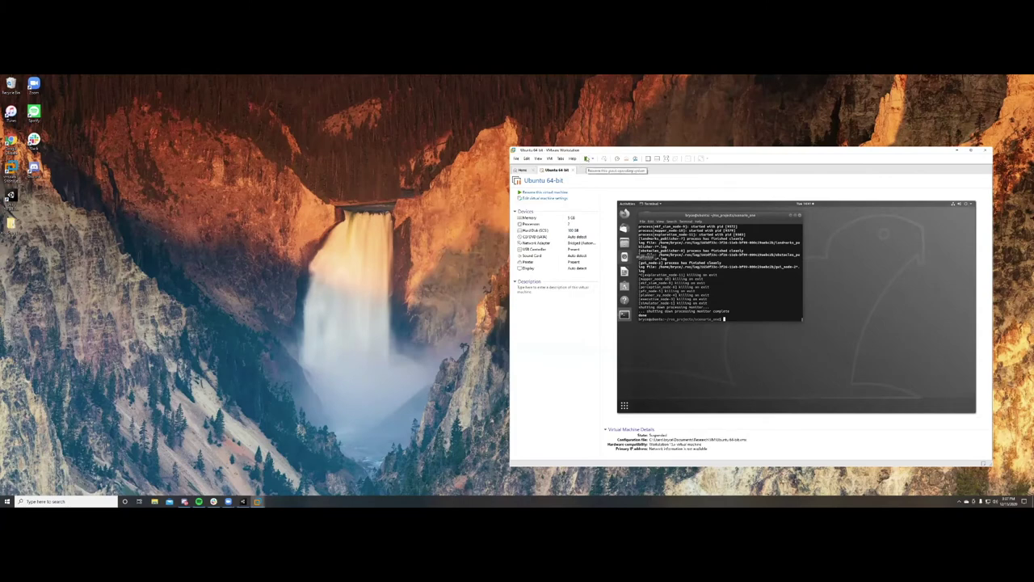
click(586, 159)
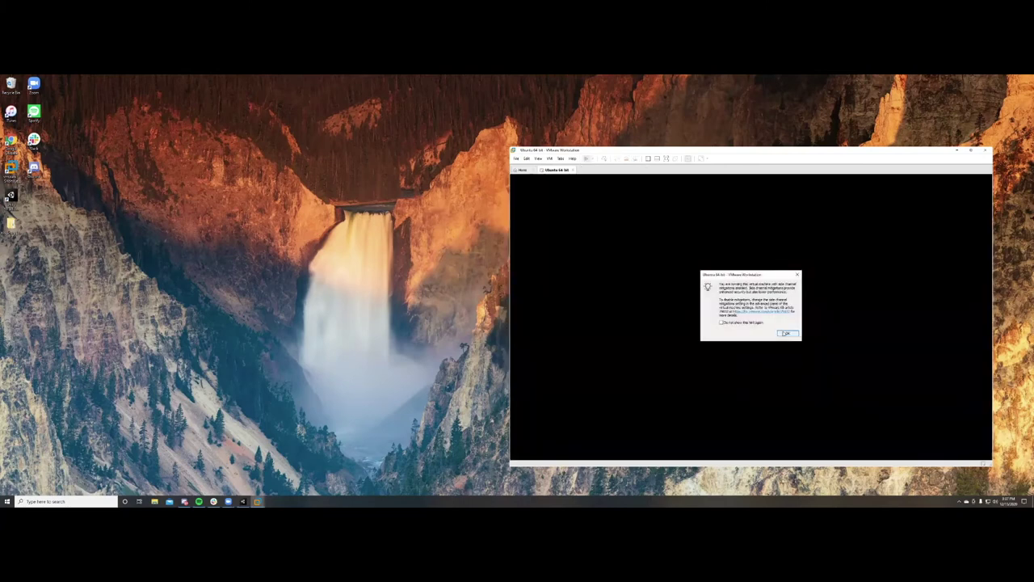
click(785, 332)
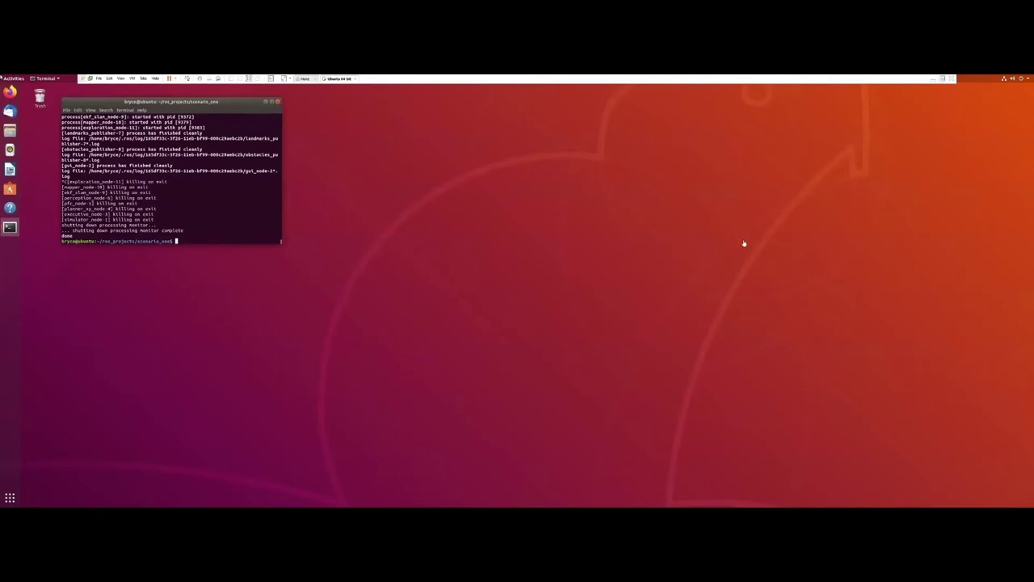
key(ctrl+alt+Return)
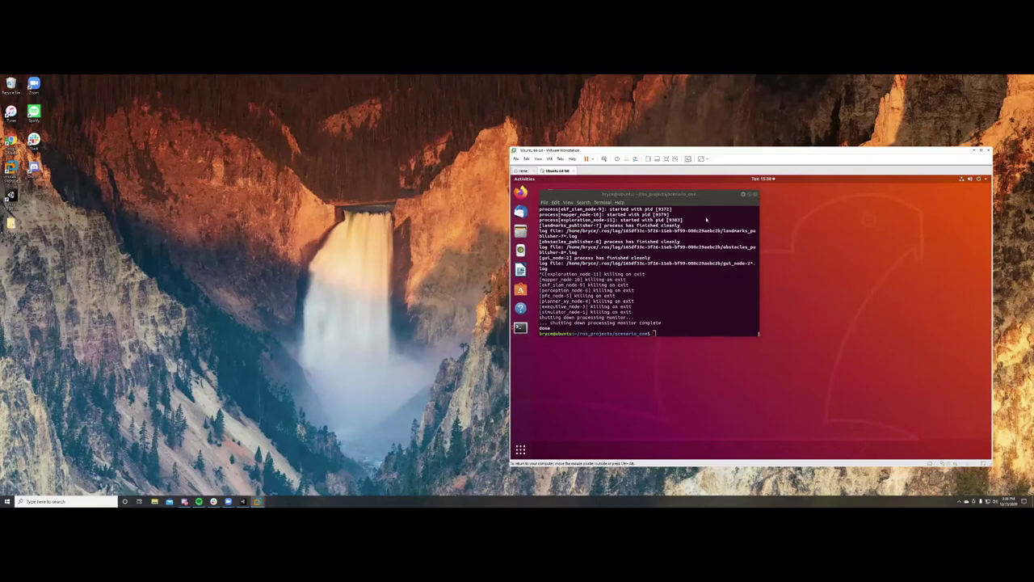
- In a new Ubuntu terminal, list the home folder and create a directory named rosbridge_connector
click(743, 195)
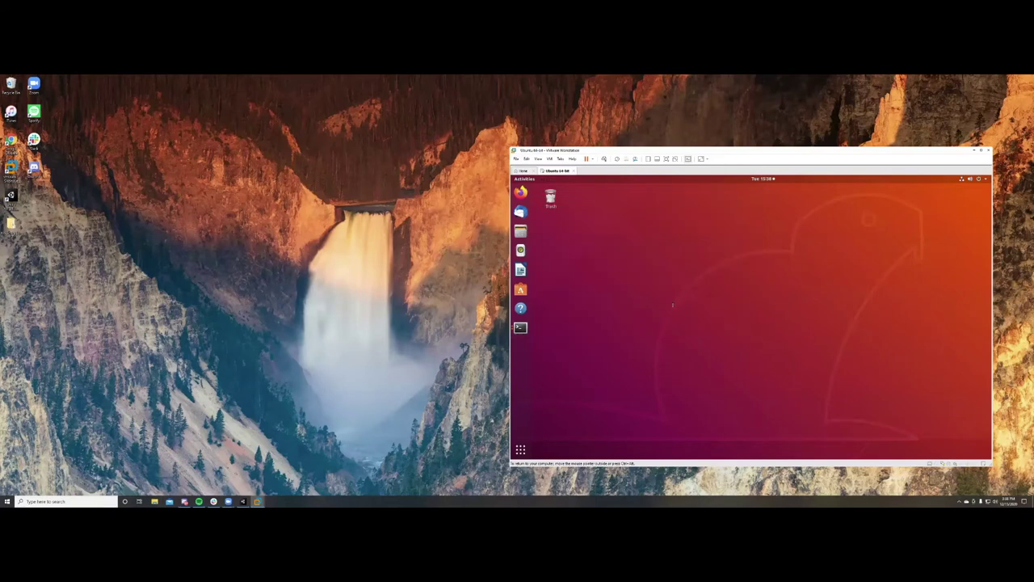
key(ctrl+alt+t)
text(ls)
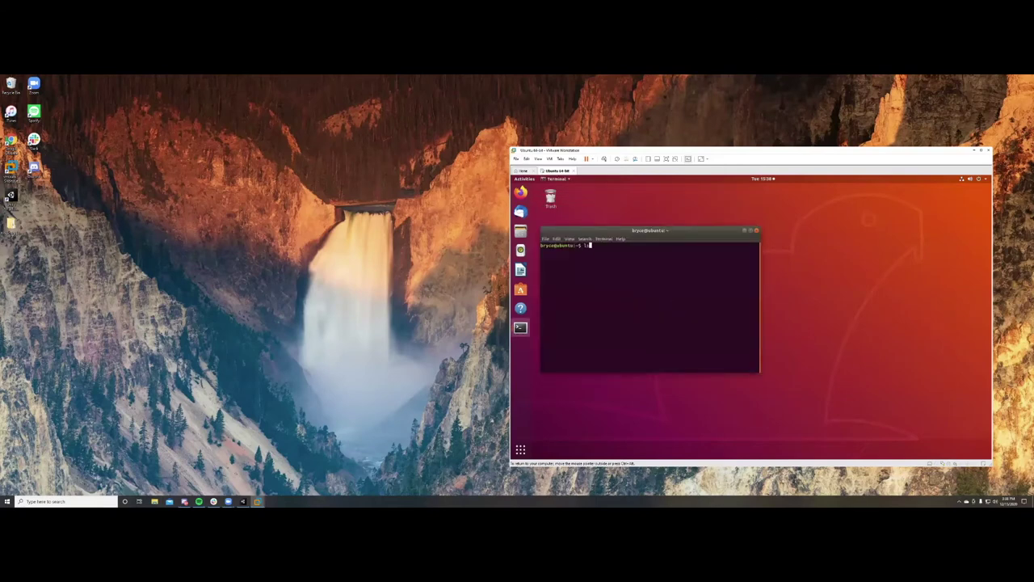
key(Return)
text(mkdi)
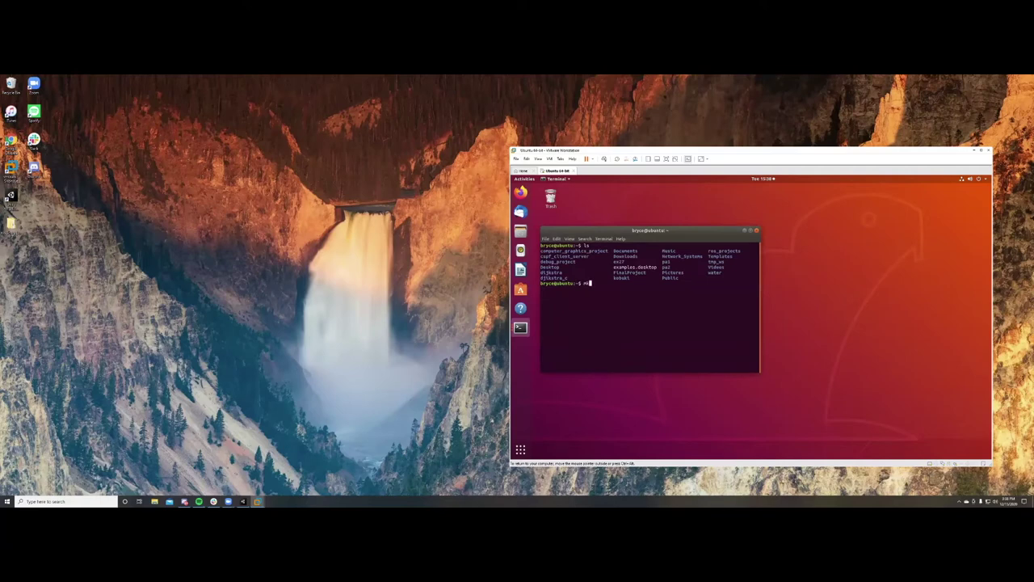
text(r rosbridge_connector)
key(Return)
- Change into the rosbridge_connector directory and list its contents
text(cd rosb)
key(Tab)
key(Return)
text(ls)
key(Return)
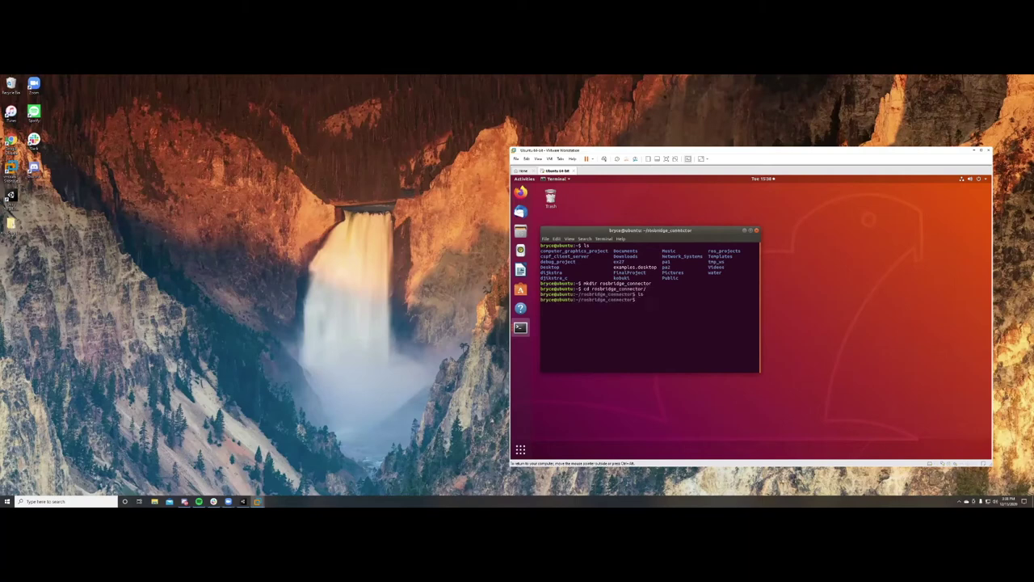
- Switch to Google Chrome on the Windows host
click(46, 501)
text(chrome)
key(Return)
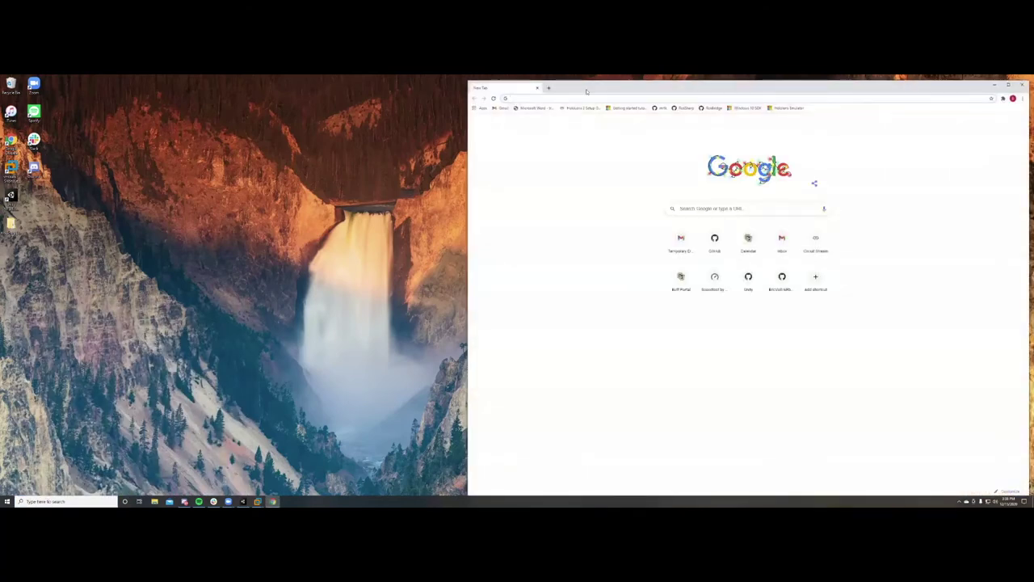
- Open the RobotWebTools rosbridge_suite repository on GitHub and copy its HTTPS clone URL
drag(586, 91, 194, 85)
click(320, 102)
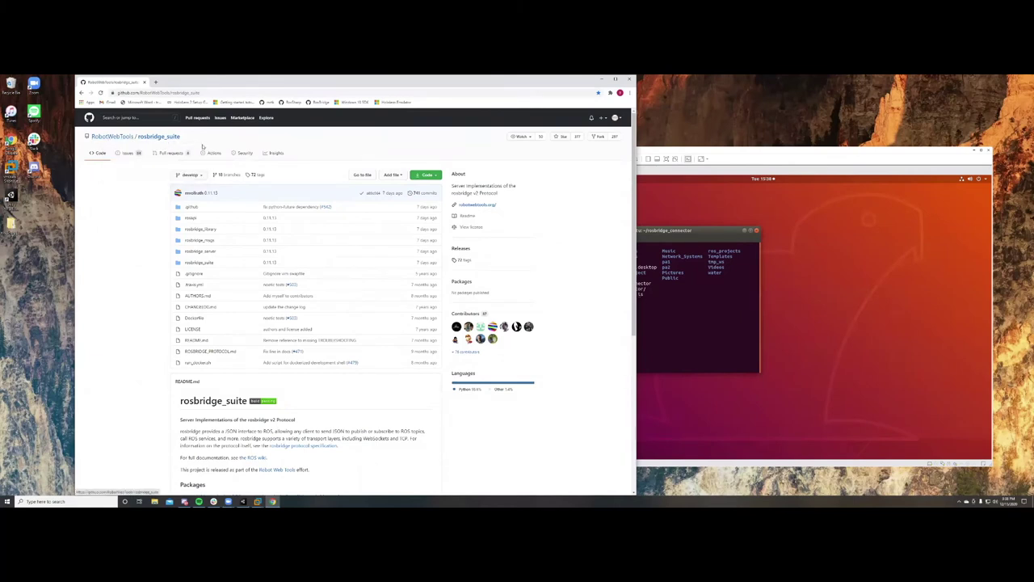
click(438, 177)
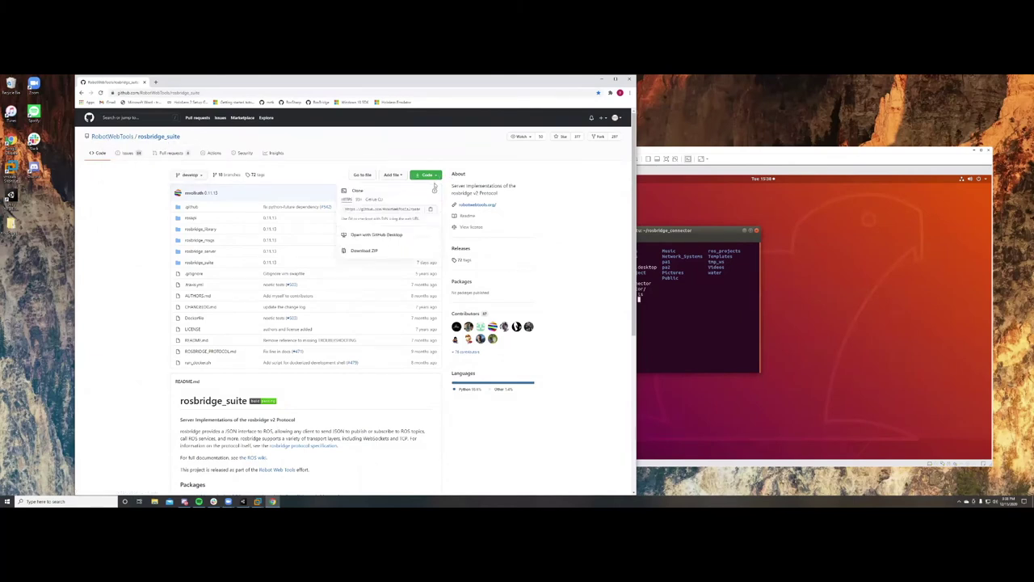
click(382, 208)
key(super+c)
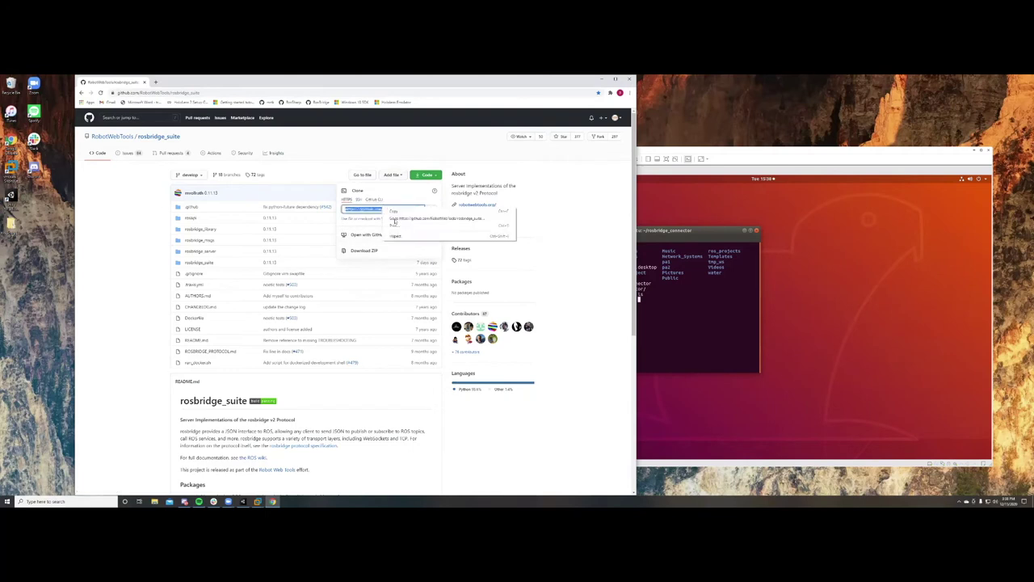
- In the Ubuntu terminal, clone the rosbridge_suite repository into a folder named src inside rosbridge_connector
click(674, 321)
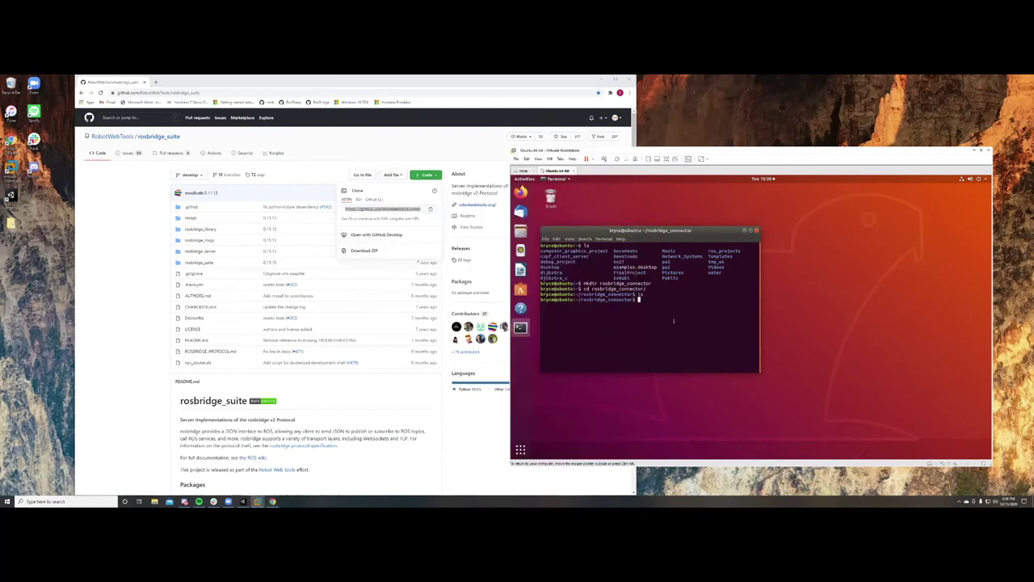
text(git clone)
right_click(676, 305)
click(693, 320)
text(src)
key(Return)
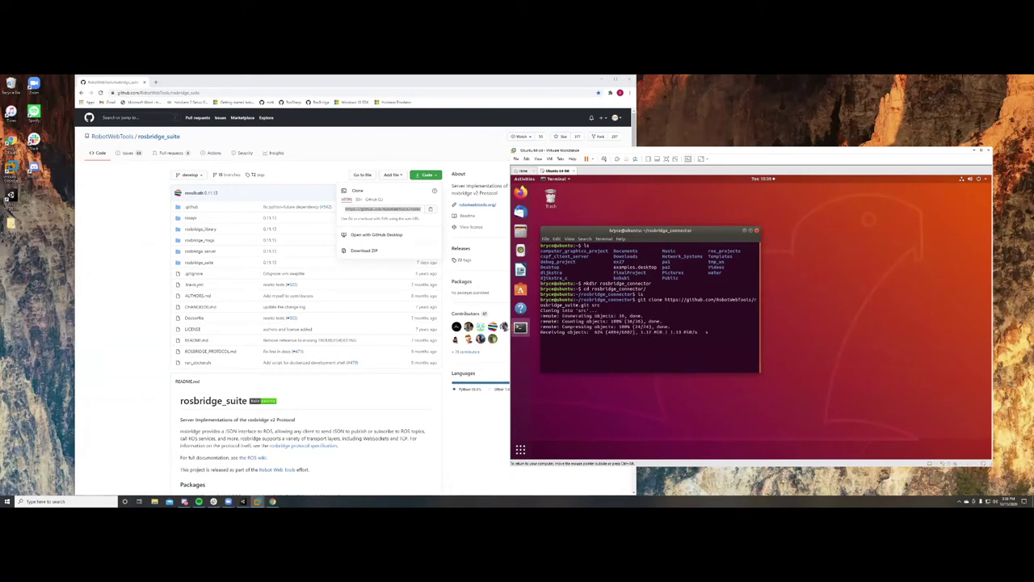
- Change into the src directory and list the cloned repository's contents
text(cd src/)
key(Return)
text(ls)
key(Return)
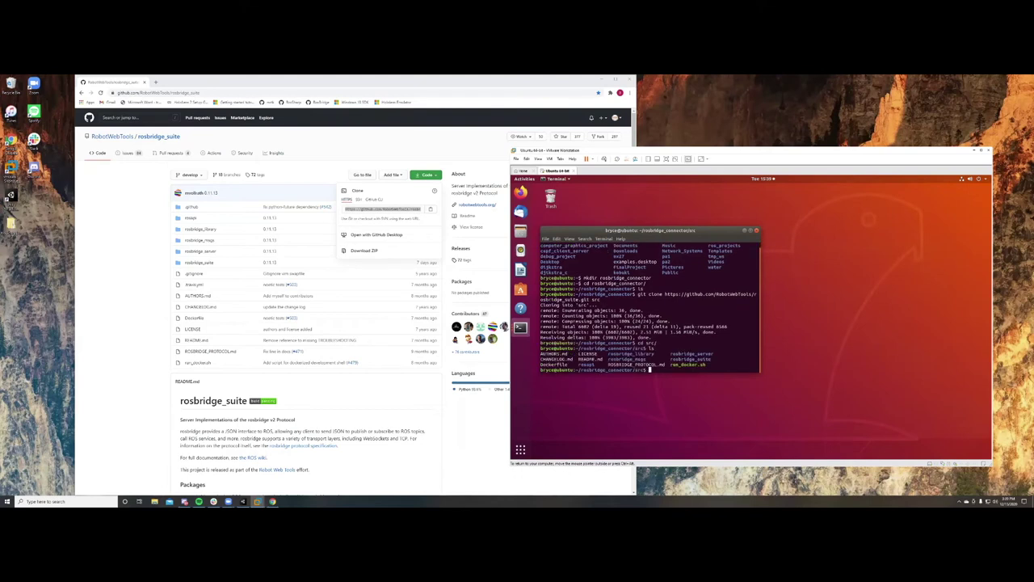
- Return to the rosbridge_connector directory and build the workspace with catkin_make
text(cd ..)
key(Return)
text(catkin_make)
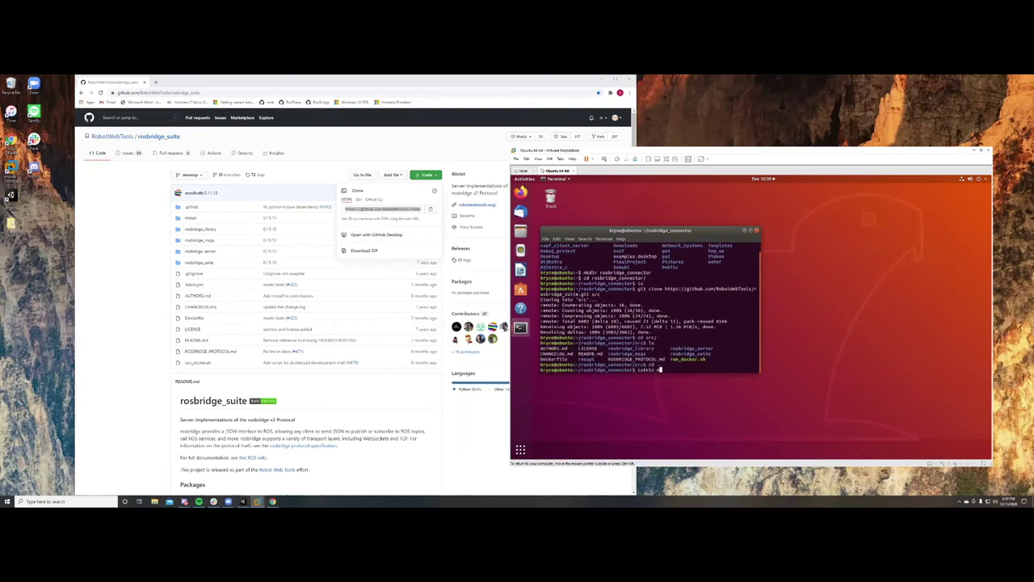
key(Return)
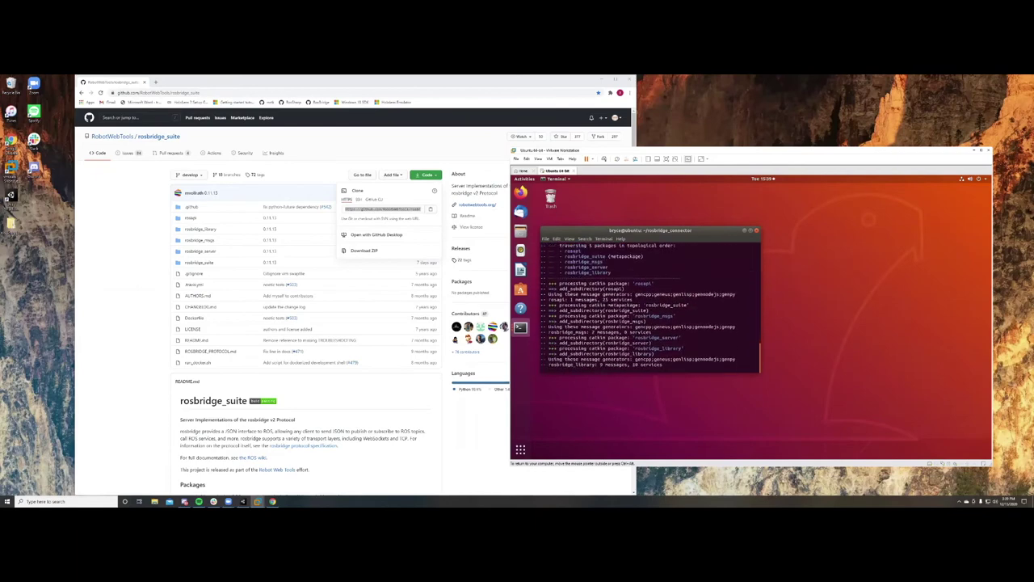
- Close the rosbridge_suite browser page and open a second terminal in the Ubuntu virtual machine
click(110, 199)
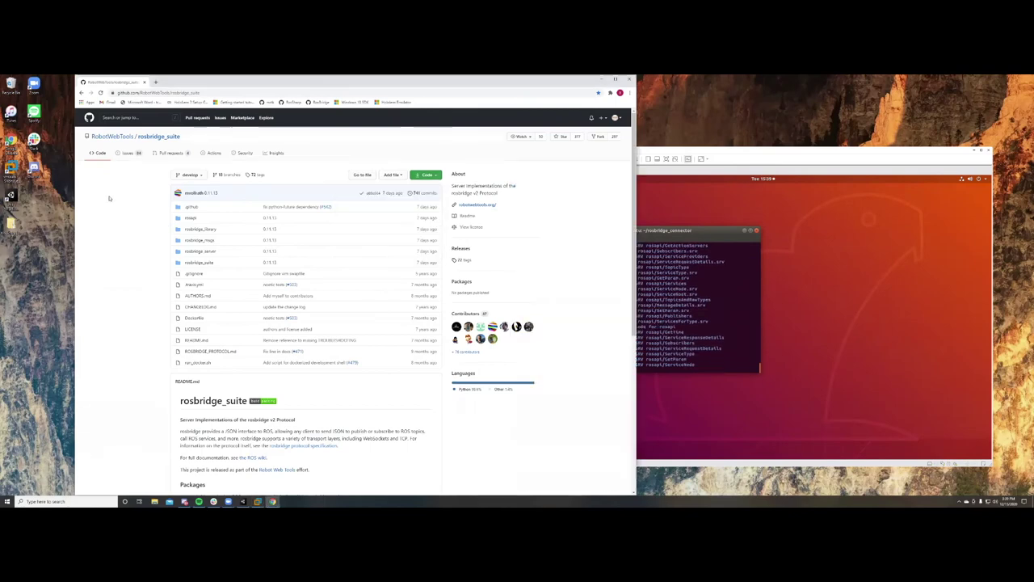
click(145, 82)
click(708, 414)
key(ctrl+alt+t)
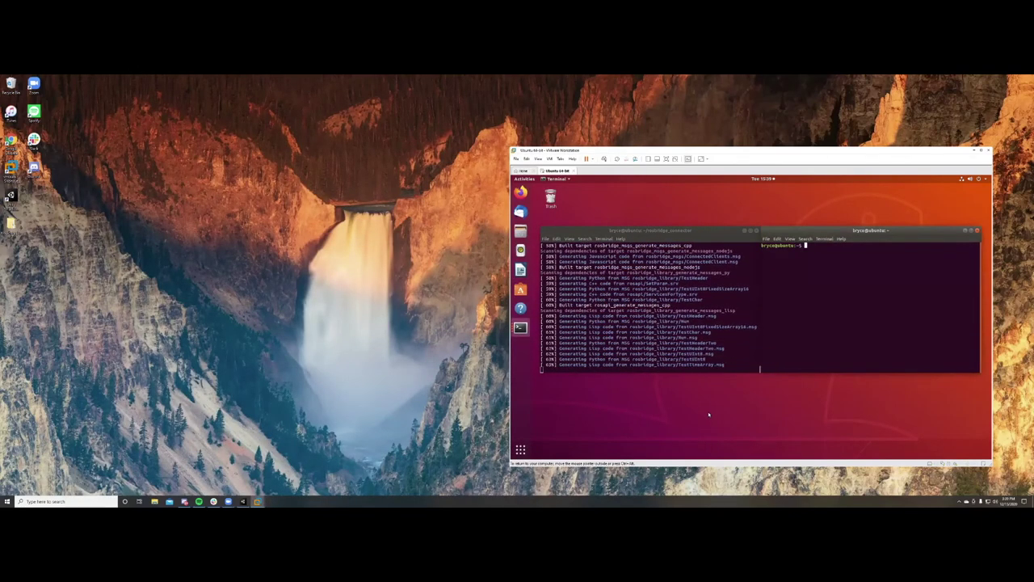
- List the home folder and display the virtual machine's IP addresses with hostname -I
text(ls)
key(Return)
text(hostname -I)
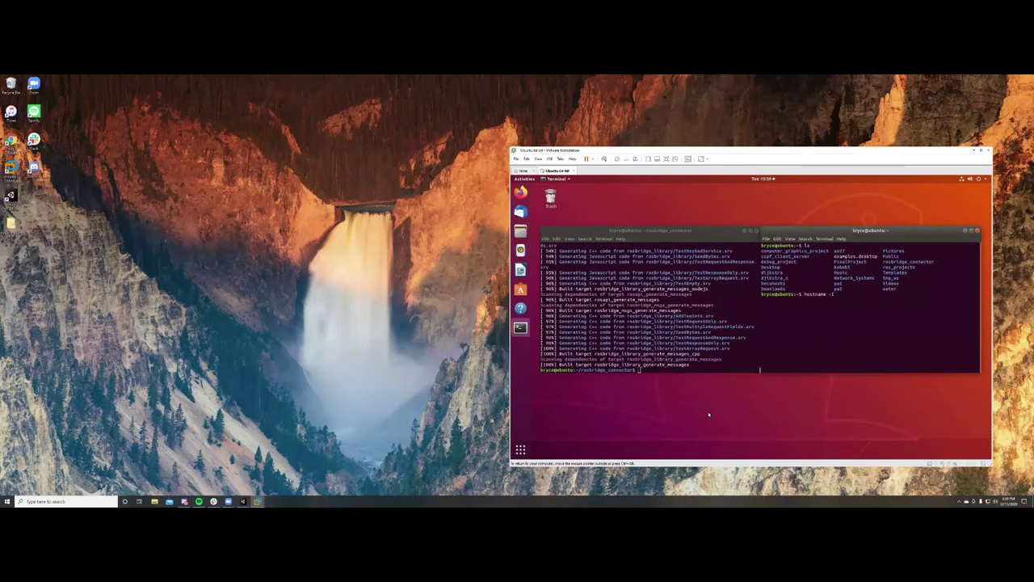
key(Return)
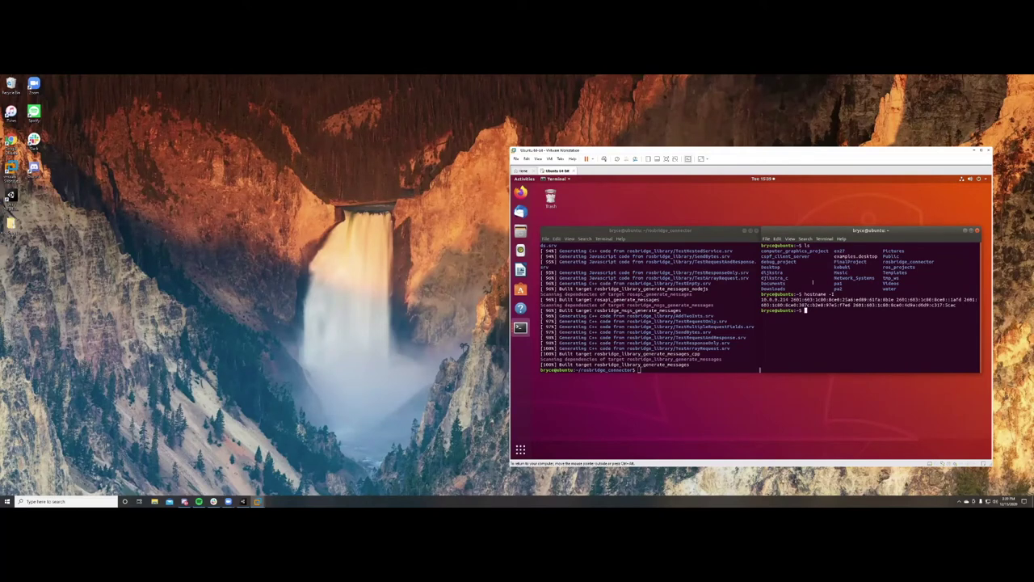
- Copy the virtual machine's IP address and set the Ros Connector's bridge server URL in Unity to ws://10.0.0.214:9090
drag(790, 299, 760, 299)
click(243, 501)
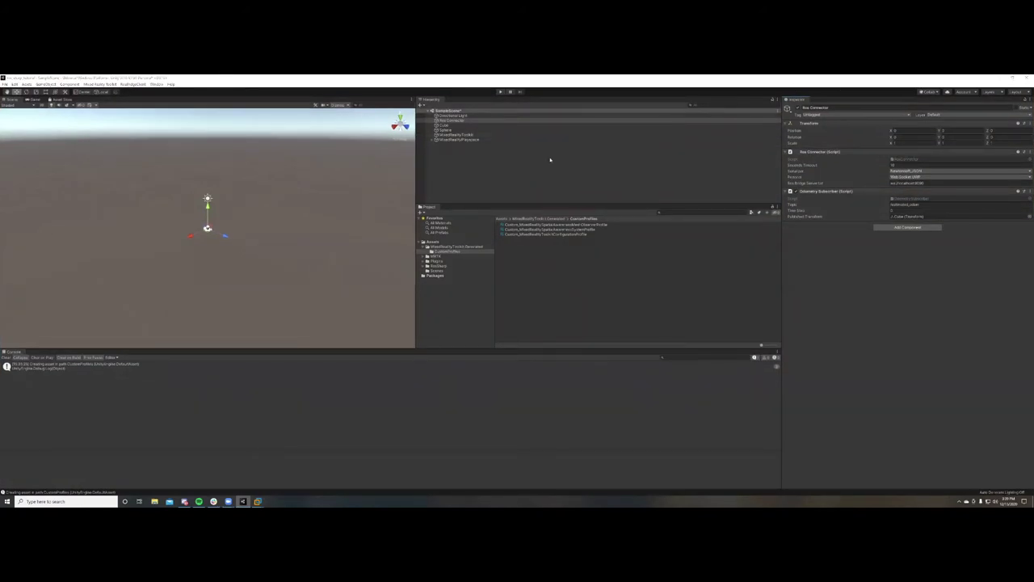
key(super+Down)
drag(513, 211, 525, 211)
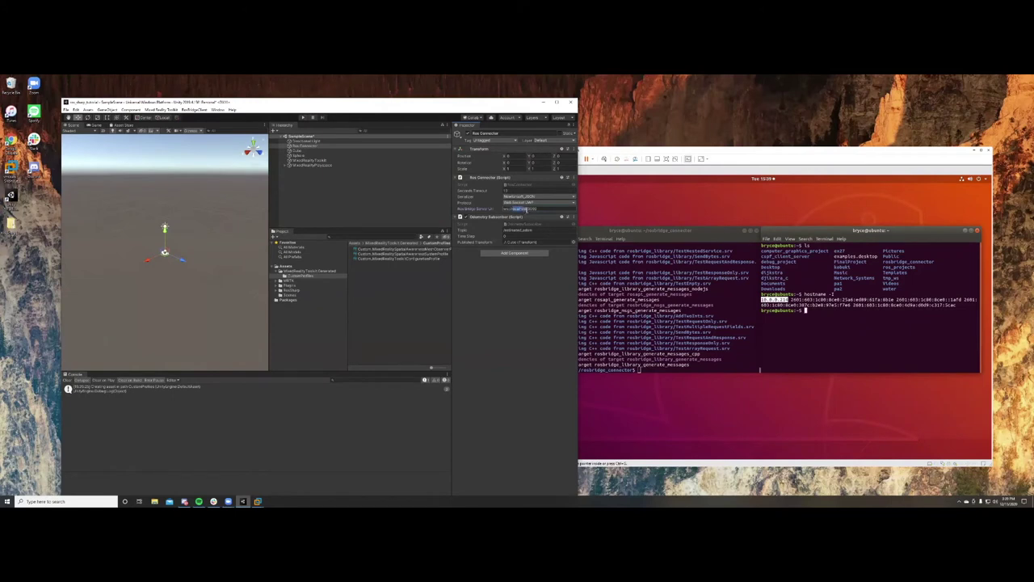
key(ctrl+v)
text(.0)
key(Return)
- Try to launch rosbridge_websocket.launch from the rosbridge_server package in the rosbridge_connector terminal
drag(500, 102, 512, 85)
click(759, 363)
click(760, 369)
text(roslaunch )
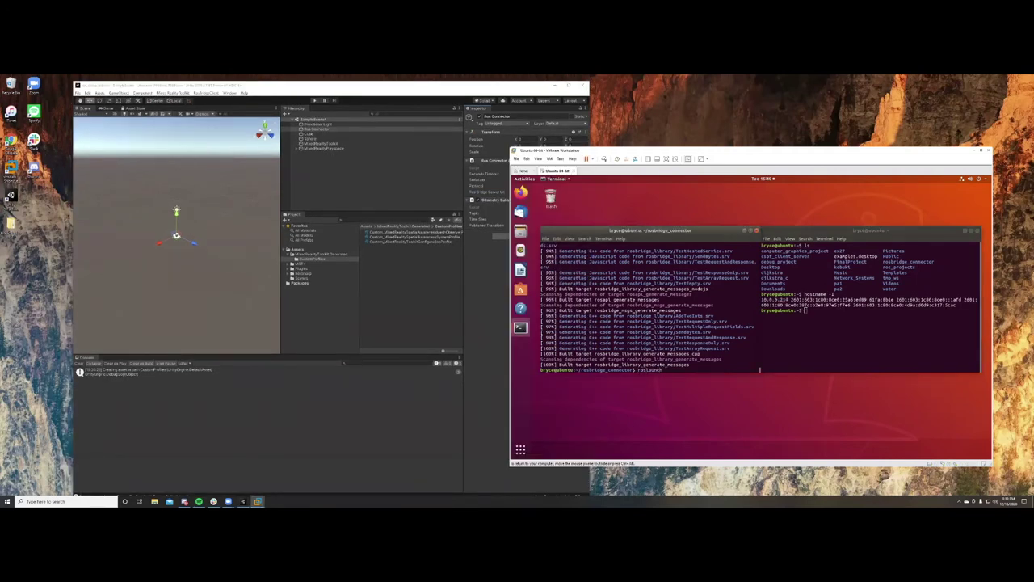
text(rosbridge_s)
key(Tab)
text(rosbridge_w)
key(Tab)
key(Return)
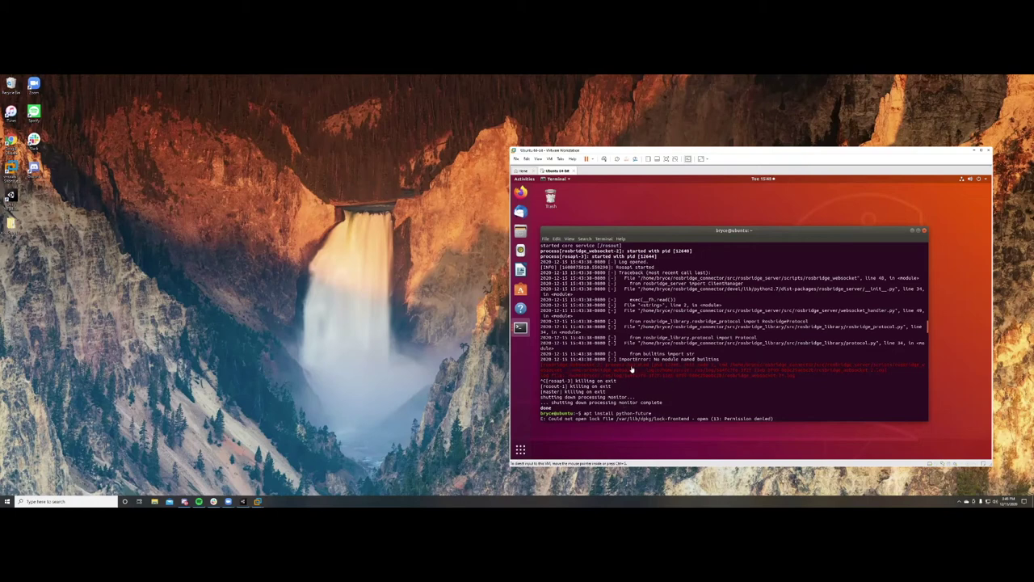
- Look through the terminal history for the dependency installation command, sudo apt-get install python-future, and return to the prompt
click(554, 412)
text(sudo apt-get install python-future)
key(Return)
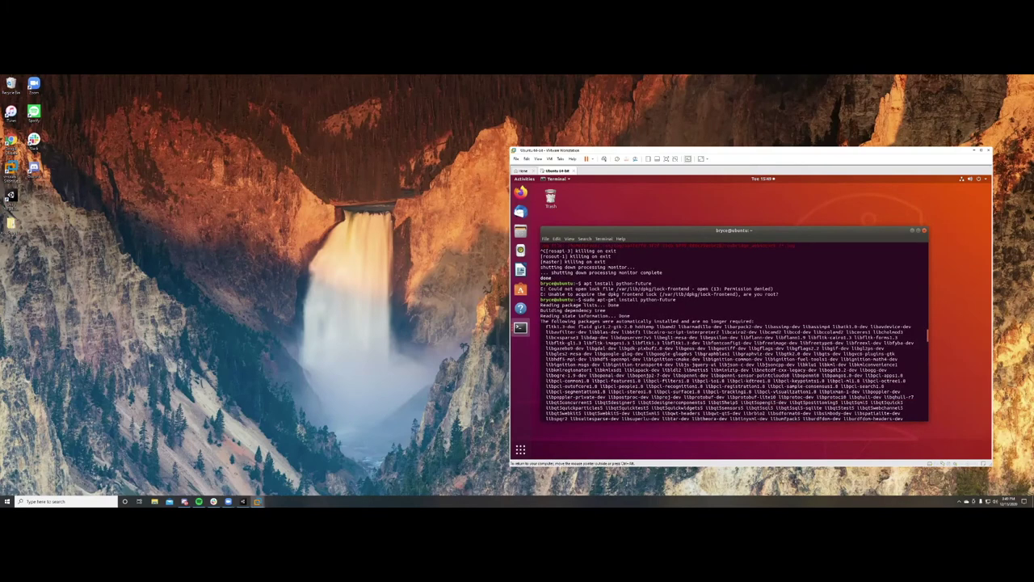
drag(583, 299, 685, 299)
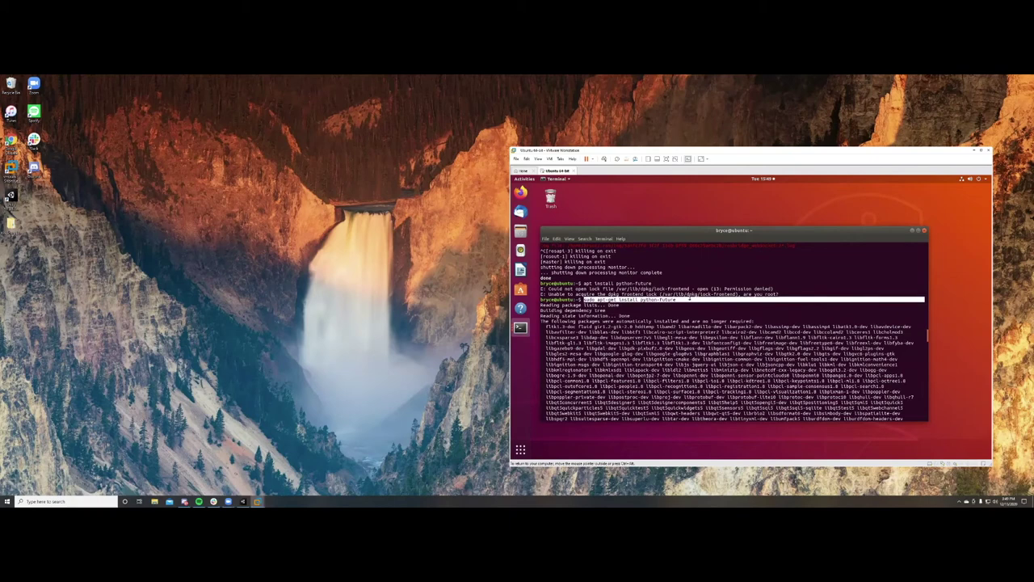
click(688, 298)
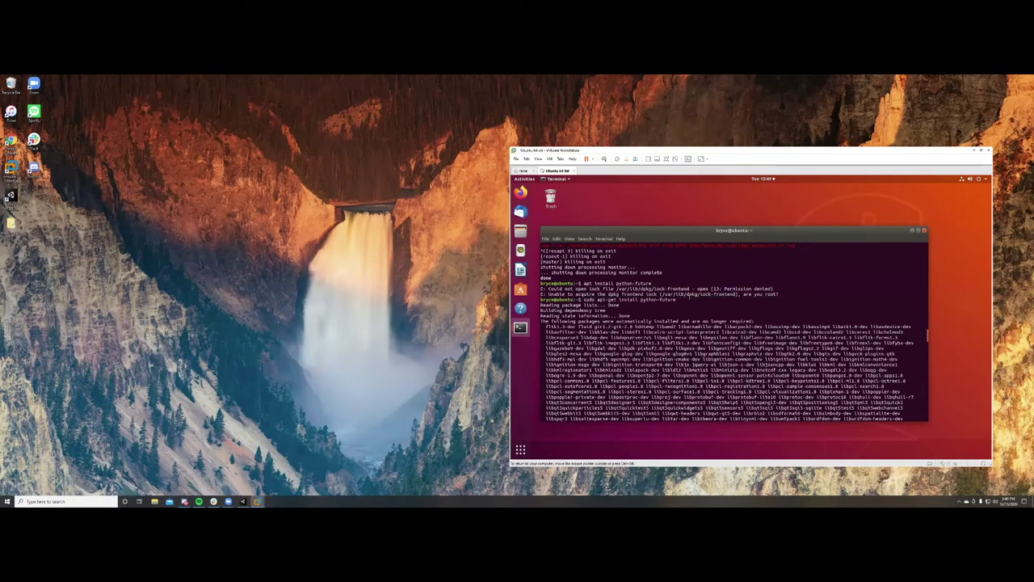
scroll(689, 297, down, 15)
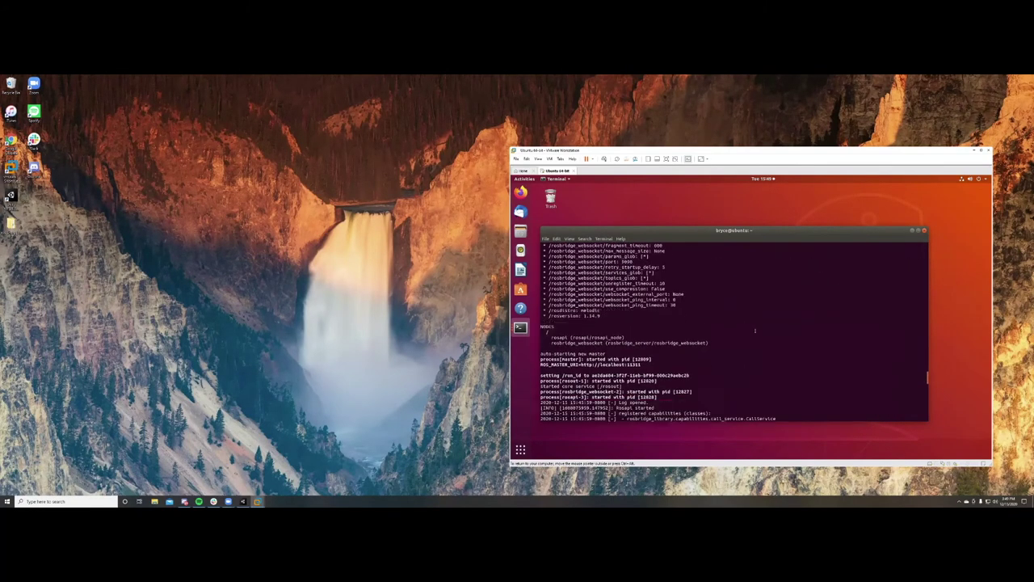
key(ctrl+c)
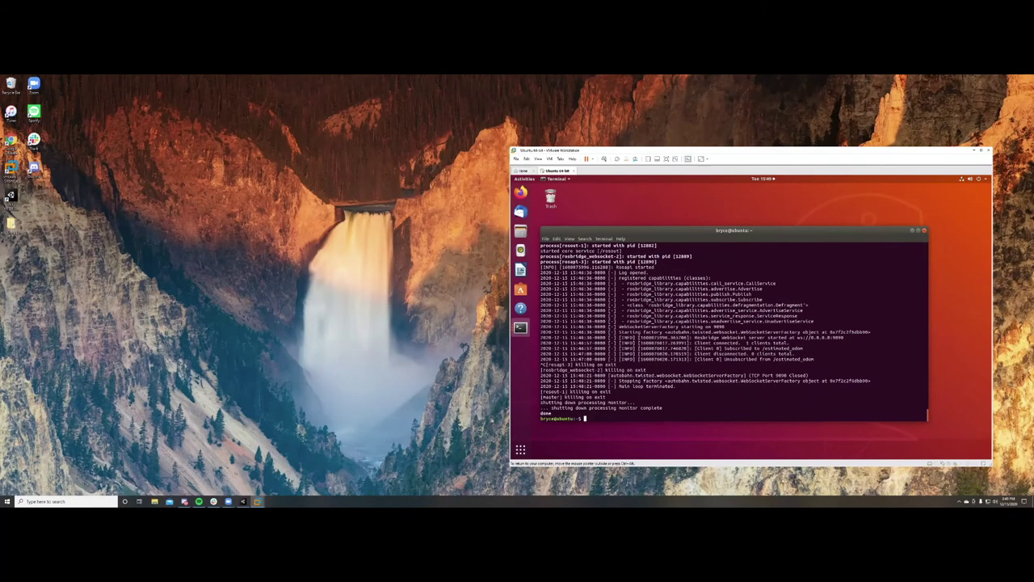
- List the home folder, change into the rosbridge_connector directory, and list its contents
text(ls)
key(Return)
text(cd rosb)
key(Tab)
key(Return)
text(ls)
key(Return)
- Start the rosbridge server by running roslaunch rosbridge_server rosbridge_websocket.launch
text(roslaunch)
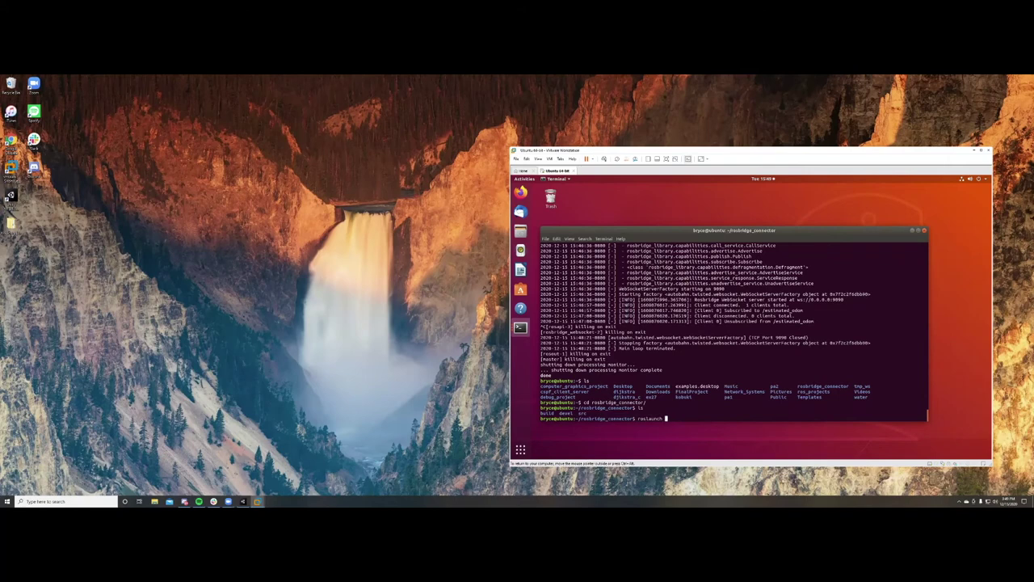
text( rosbridge_server ros)
key(Tab)
text(w)
key(Tab)
key(Return)
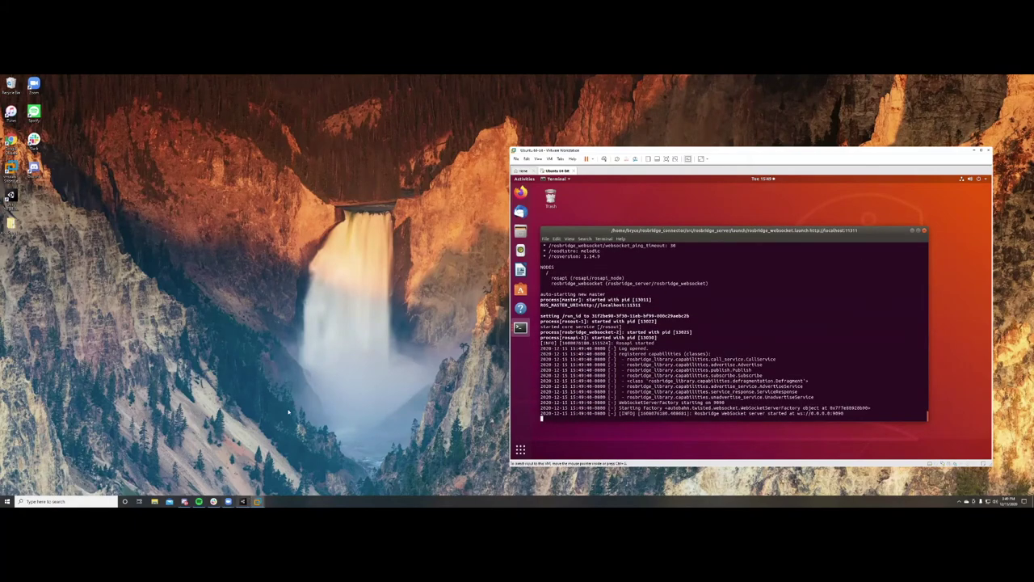
- In Unity, set the Ros Connector's protocol to Web Socket Sharp
click(242, 501)
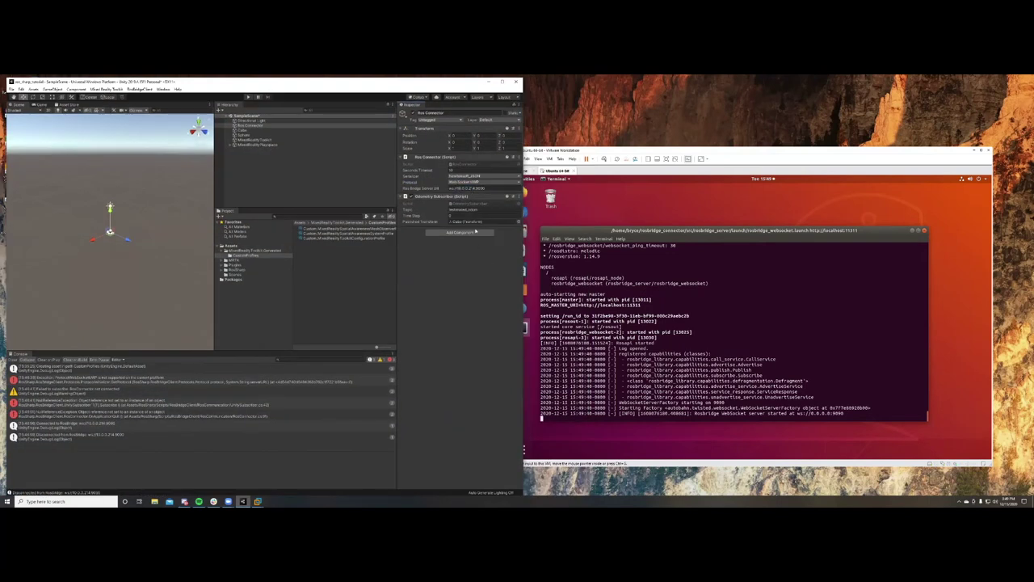
click(472, 182)
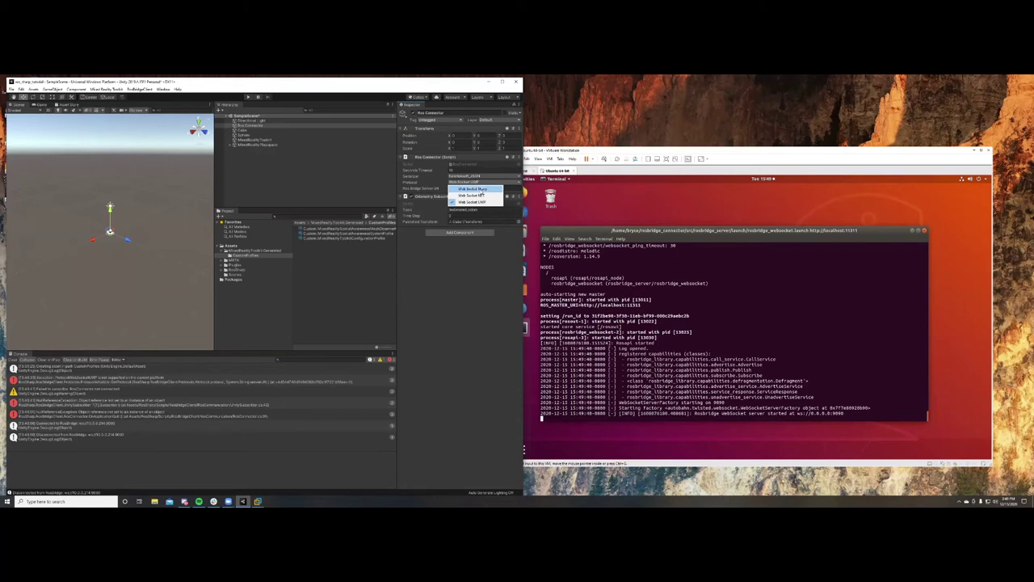
click(475, 189)
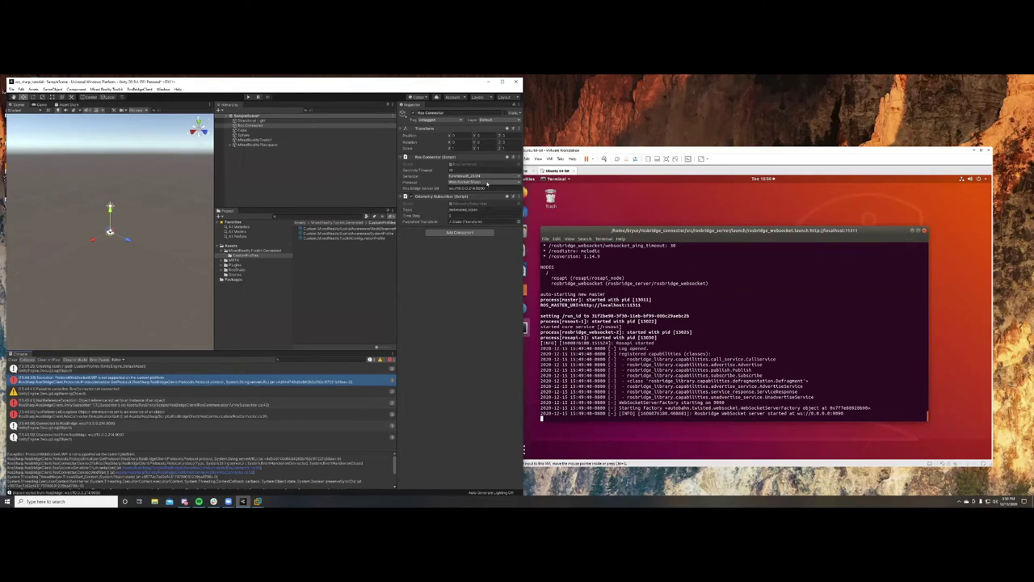
- Run the scene in play mode and check the client connection and subscription messages in the rosbridge terminal
click(249, 97)
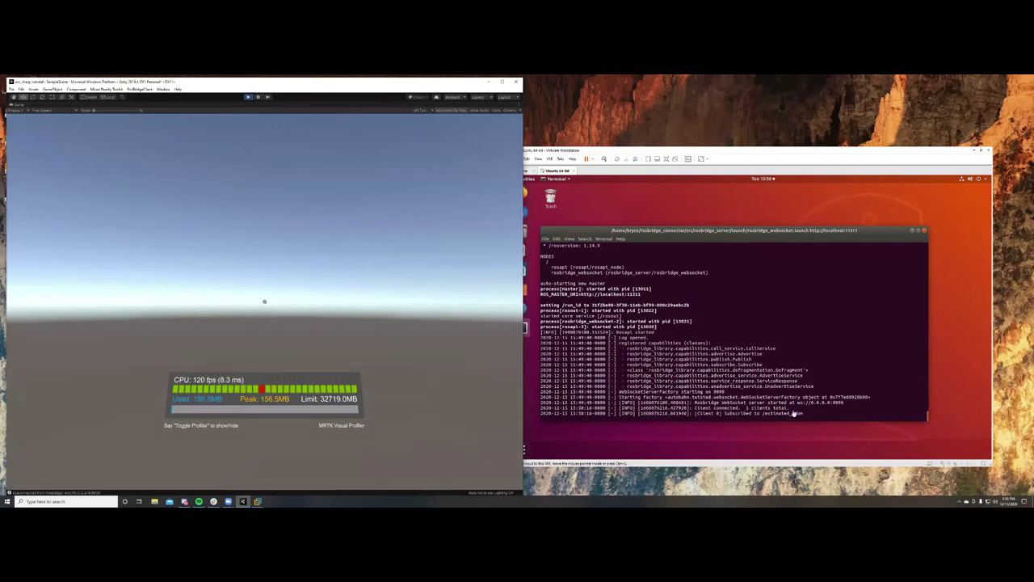
click(789, 418)
mouse_move(694, 408)
mouse_down()
mouse_move(813, 414)
mouse_move(543, 415)
mouse_move(692, 413)
mouse_move(681, 412)
mouse_up()
click(681, 412)
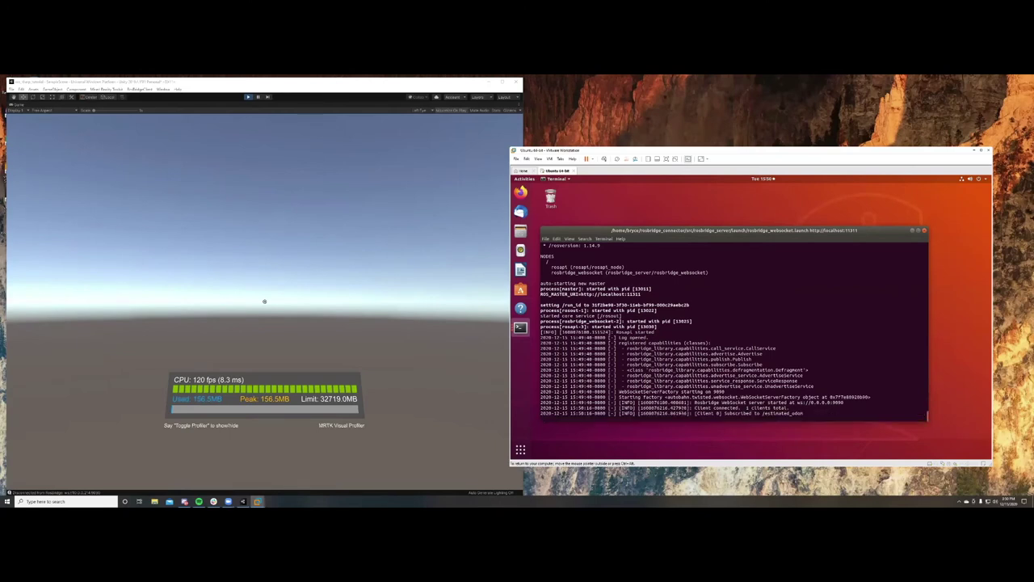
- Navigate the camera in the running Unity scene to bring the cube into view
click(320, 296)
right_drag(312, 349, 251, 460)
key(s)
key(a)
key(d)
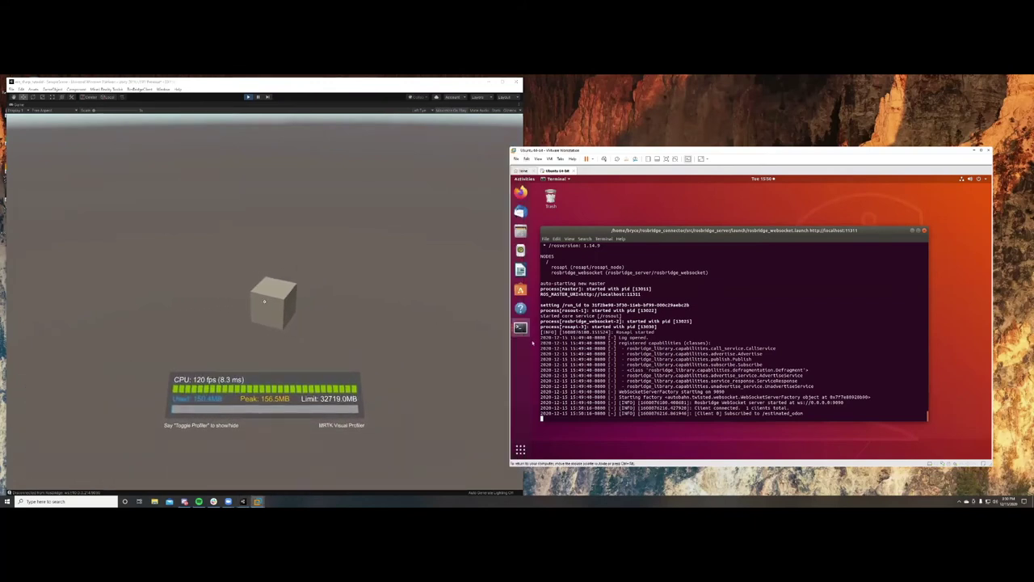
- Bring up the scenario_one terminal in Ubuntu and rerun its previous command to start the robot simulation
click(520, 327)
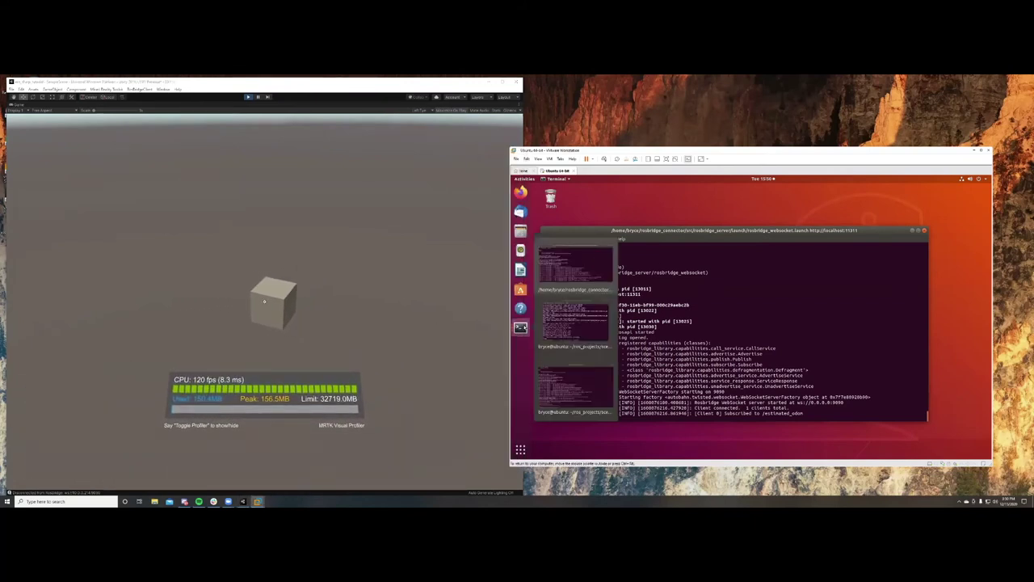
click(576, 318)
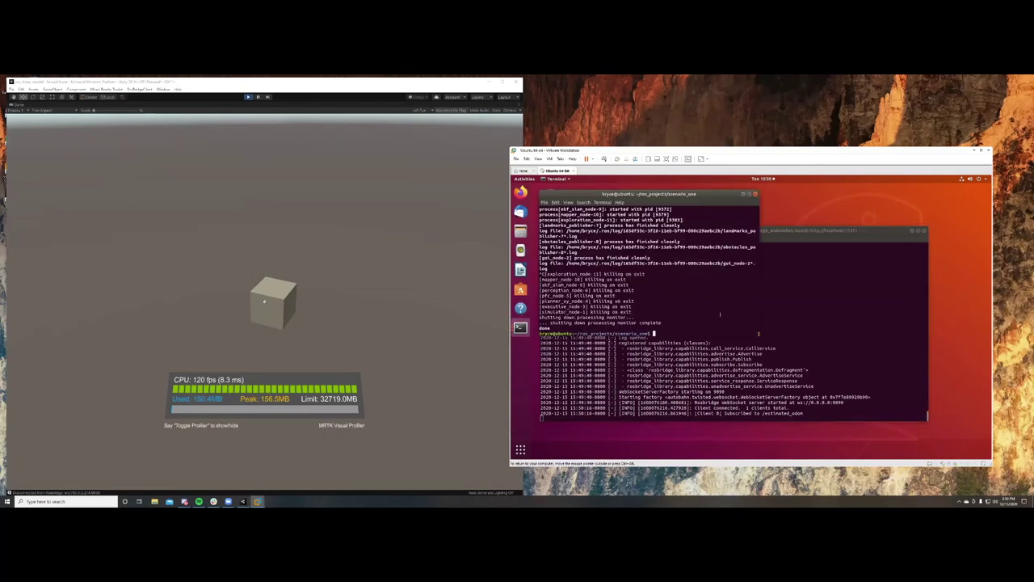
key(Up)
key(Return)
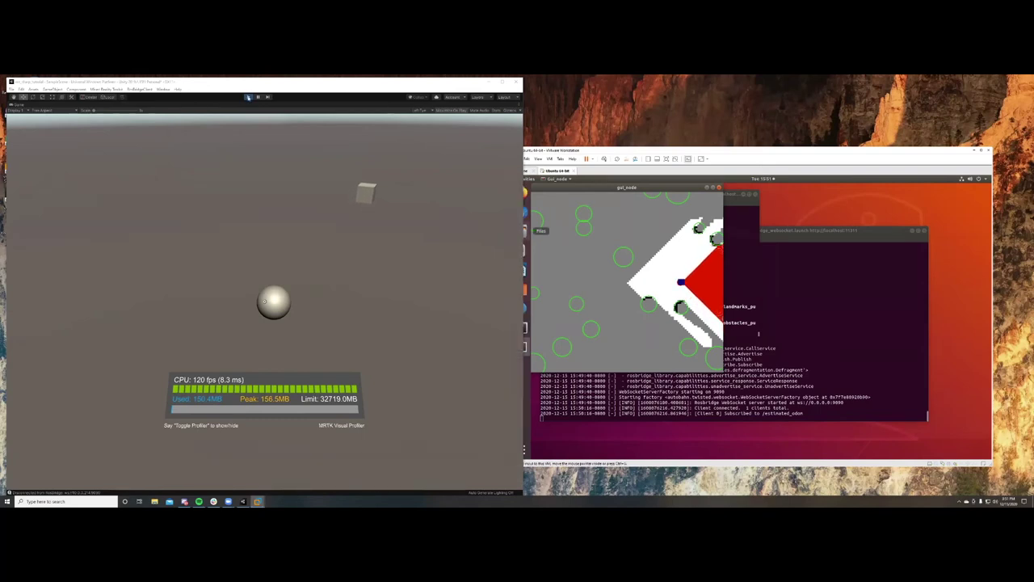
- Close the gui_node window and stop the simulation running in the scenario_one terminal
click(718, 187)
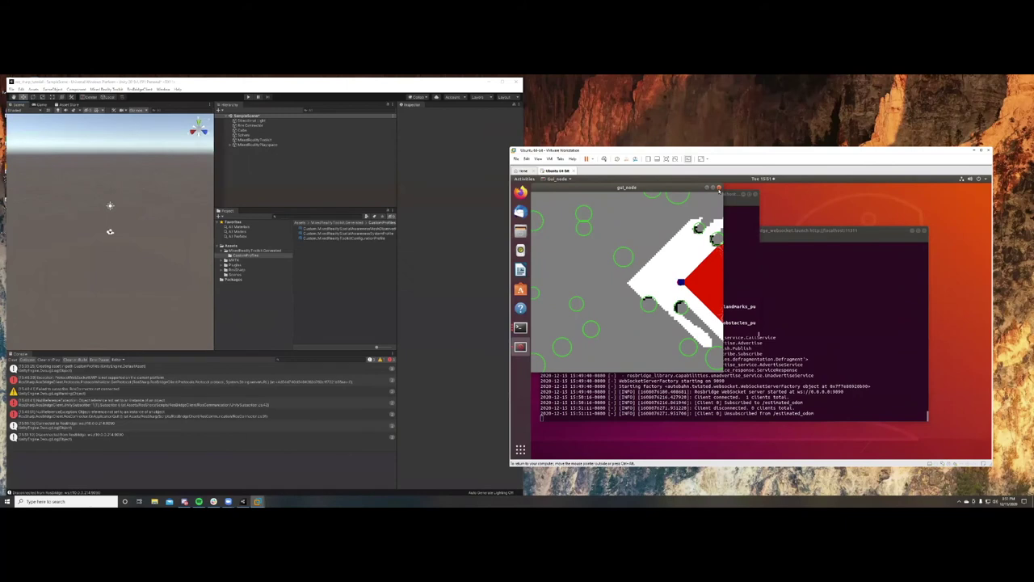
key(ctrl+c)
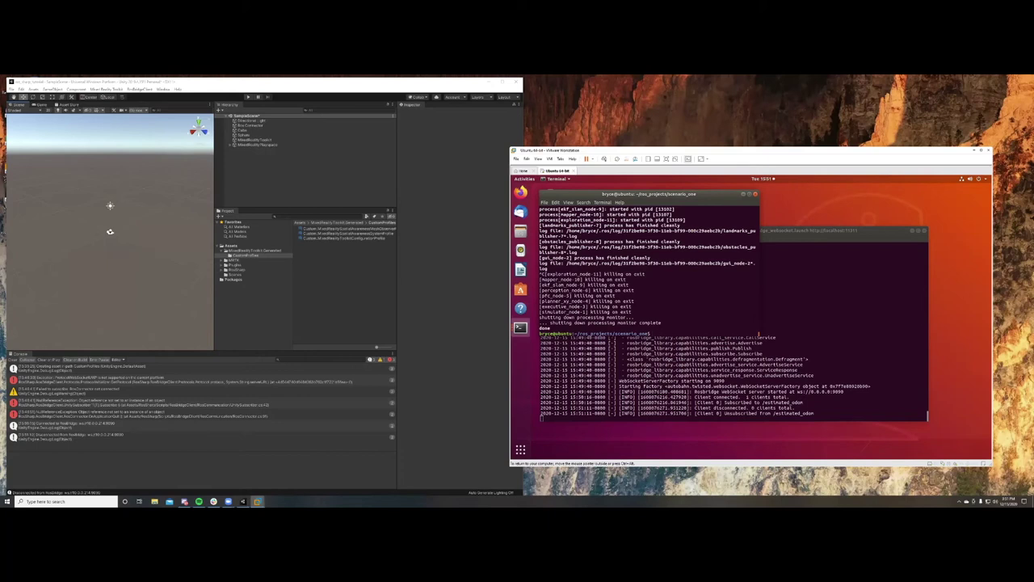
- Set the Ros Connector object's protocol to Web Socket UWP
click(293, 154)
click(251, 135)
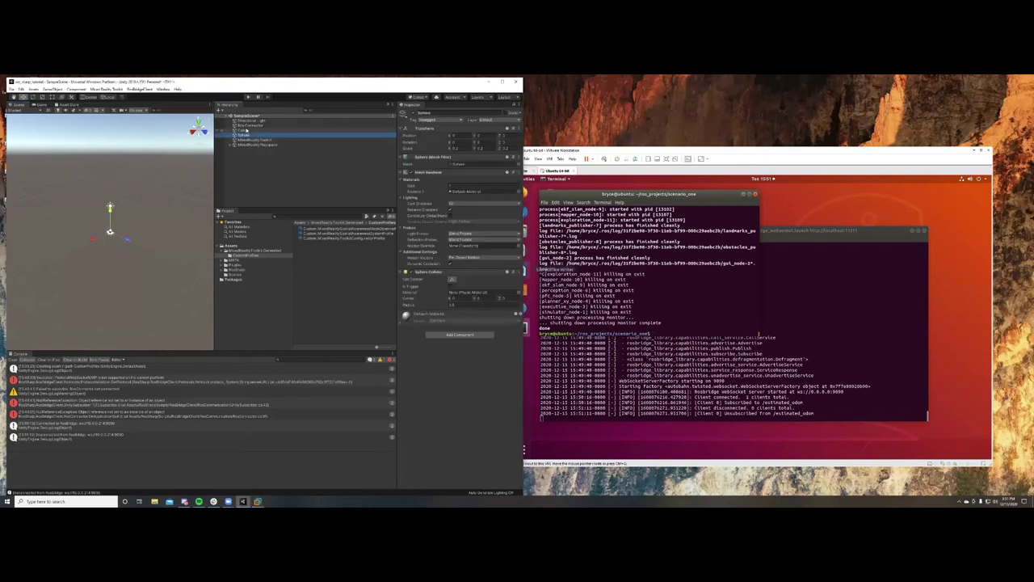
click(250, 125)
click(472, 181)
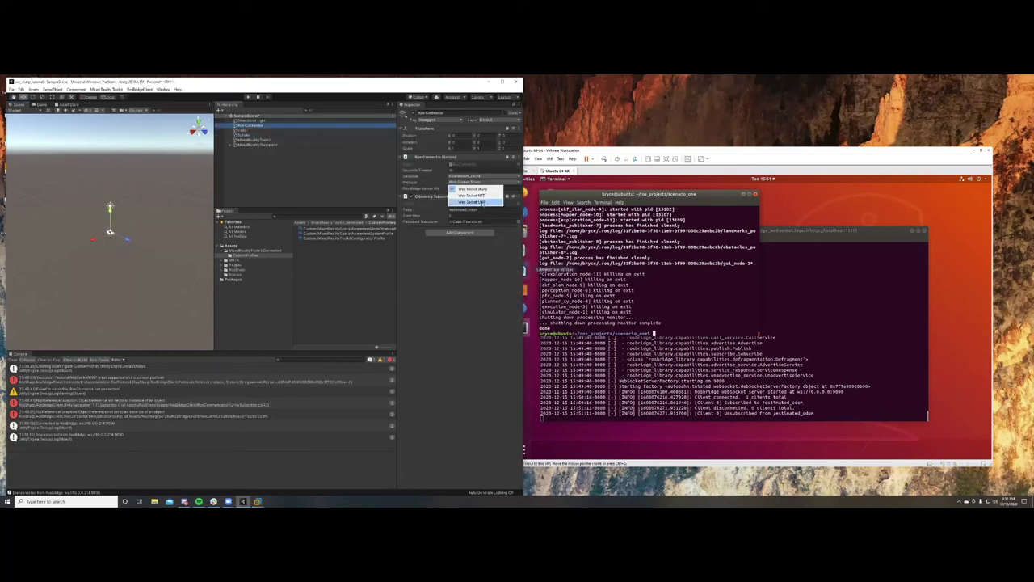
click(473, 200)
- Start a Universal Windows Platform build of the project from the Build Settings
click(11, 89)
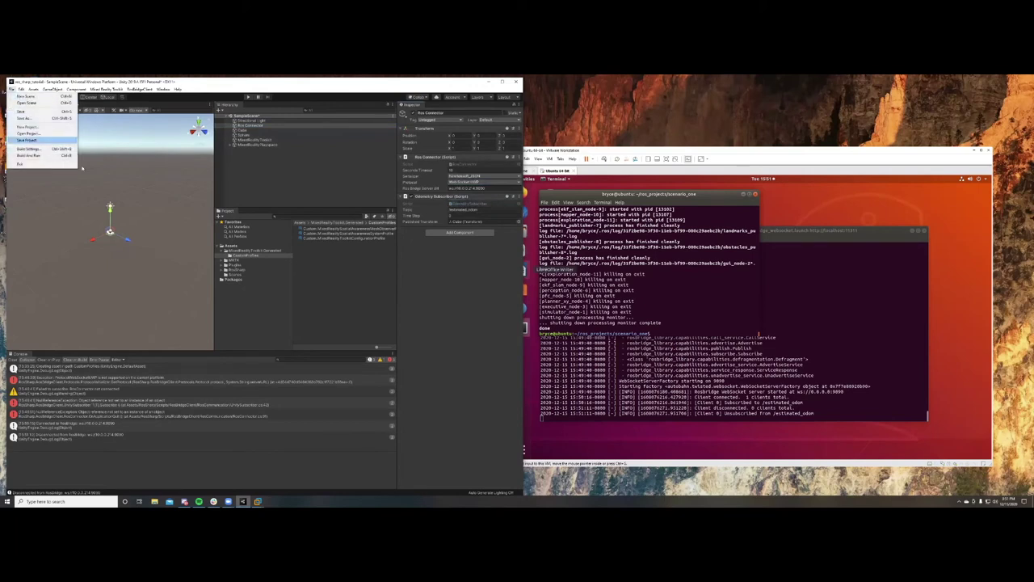
click(32, 149)
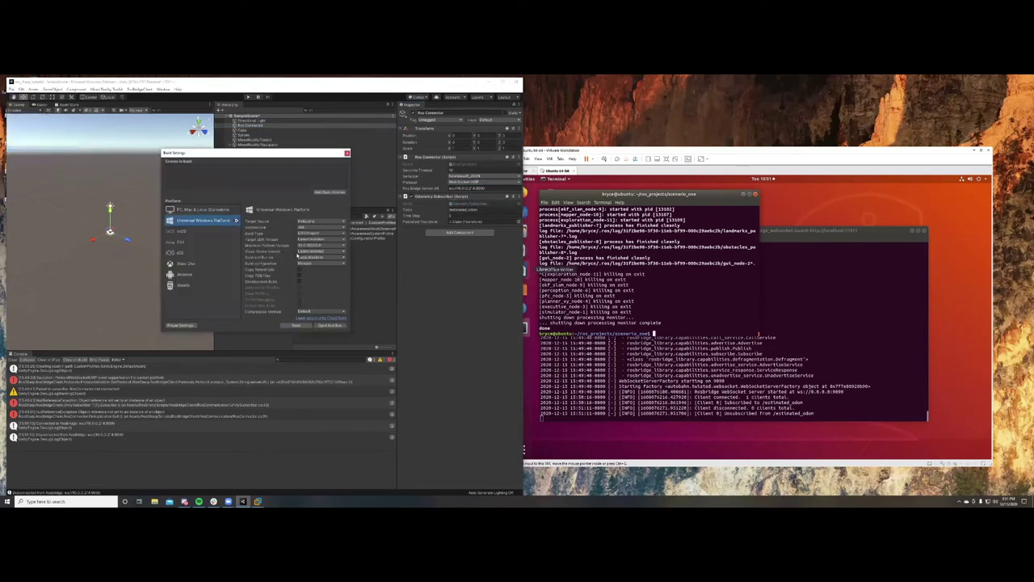
click(11, 89)
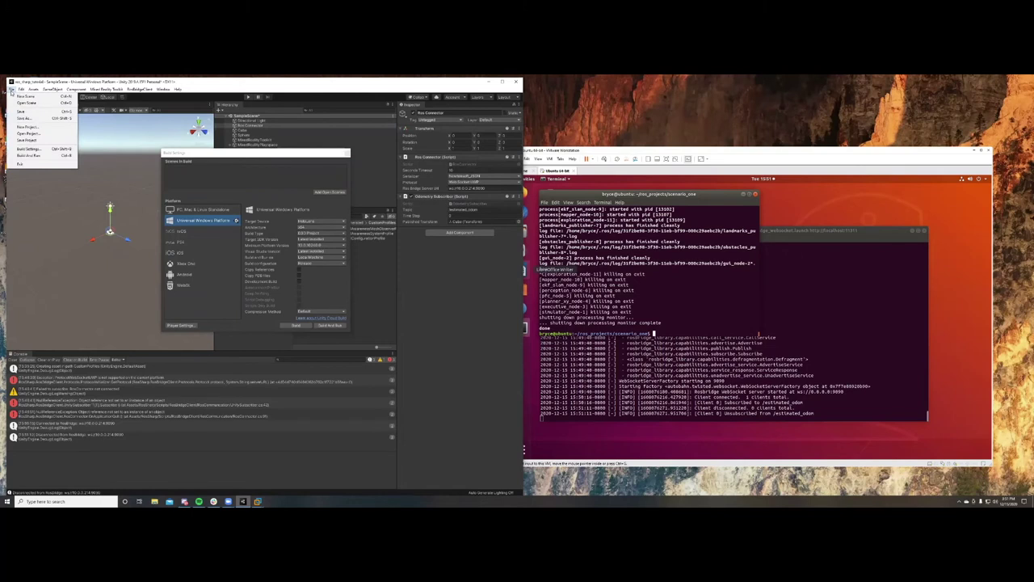
click(301, 328)
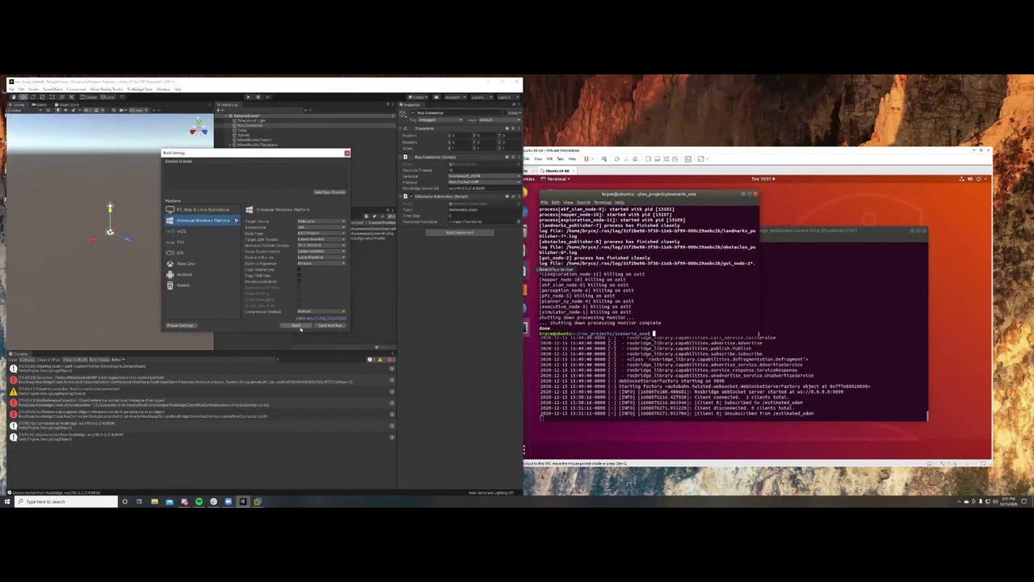
click(301, 327)
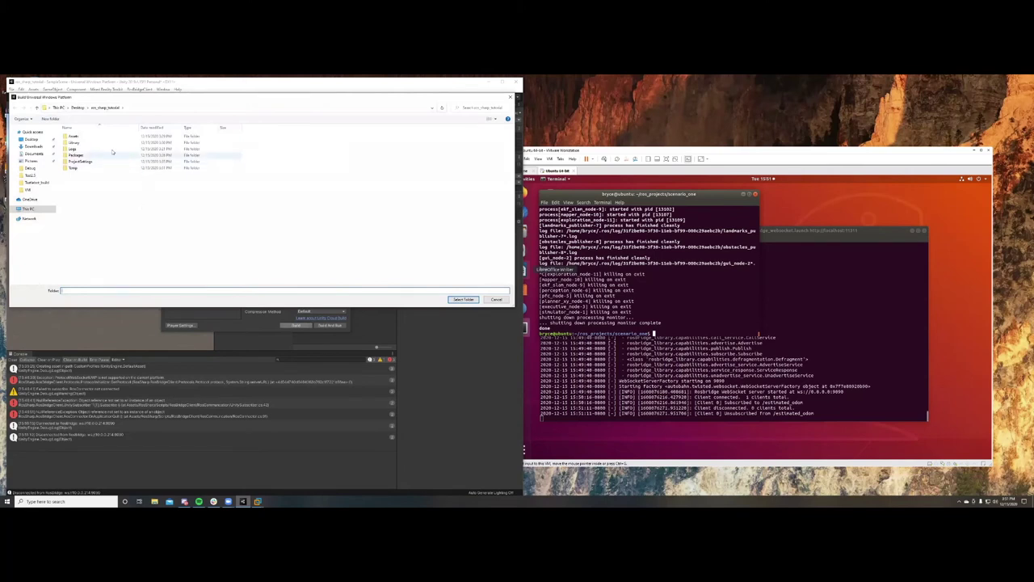
- Create a folder named Builds in the project directory and open it as the build location
right_click(79, 179)
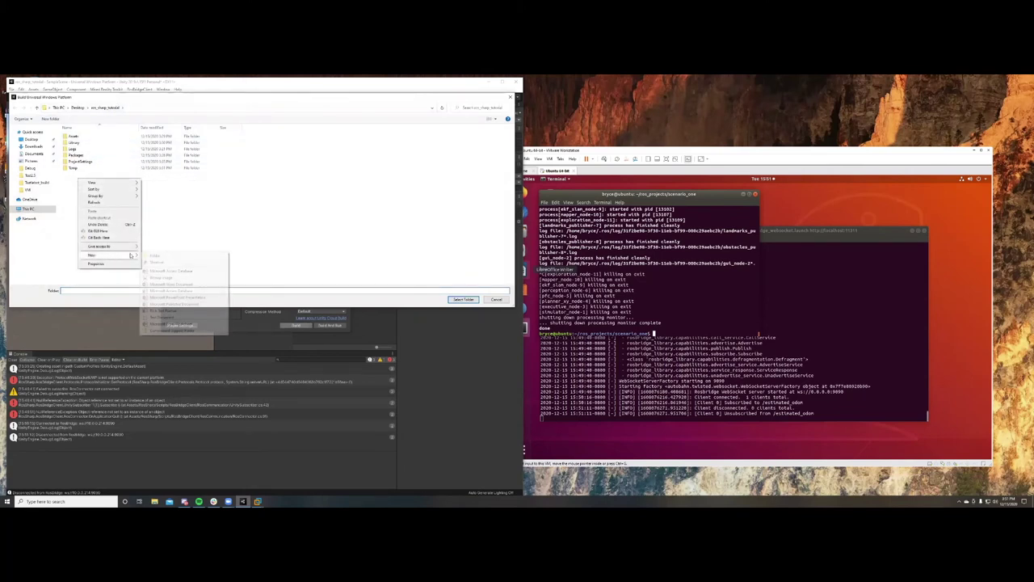
mouse_move(101, 256)
click(157, 256)
text(Builds)
key(Return)
double_click(97, 155)
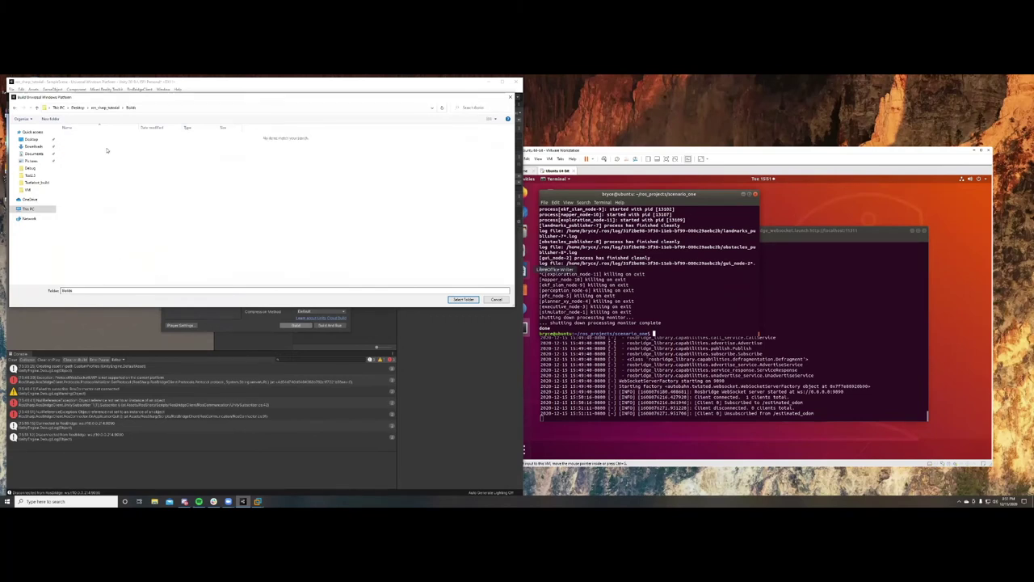
- Create a ros_tutorial_build folder inside Builds and choose it as the build destination
right_click(106, 149)
mouse_move(129, 223)
click(194, 226)
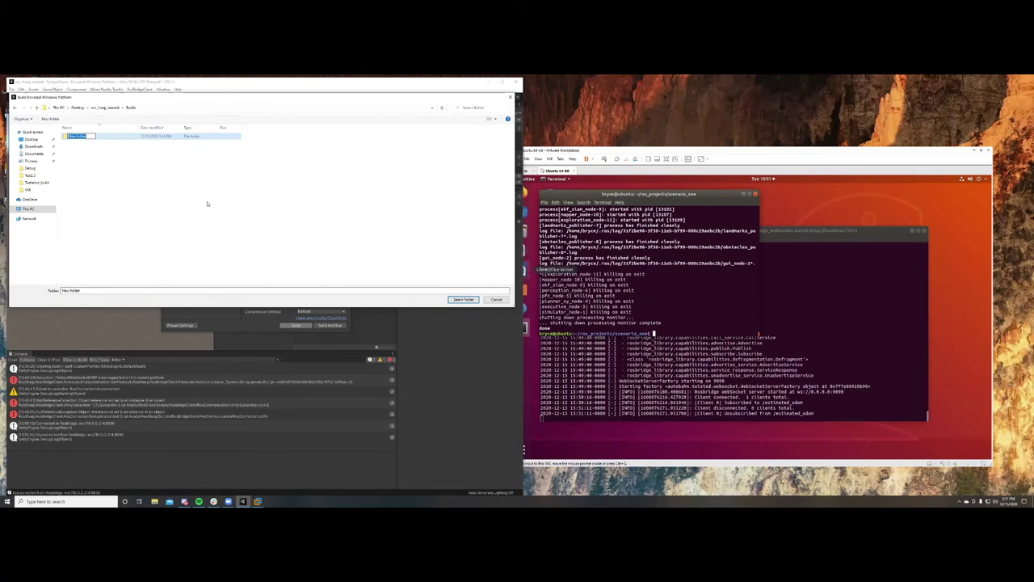
text(ros_tutorial_hololens)
key(Return)
click(459, 299)
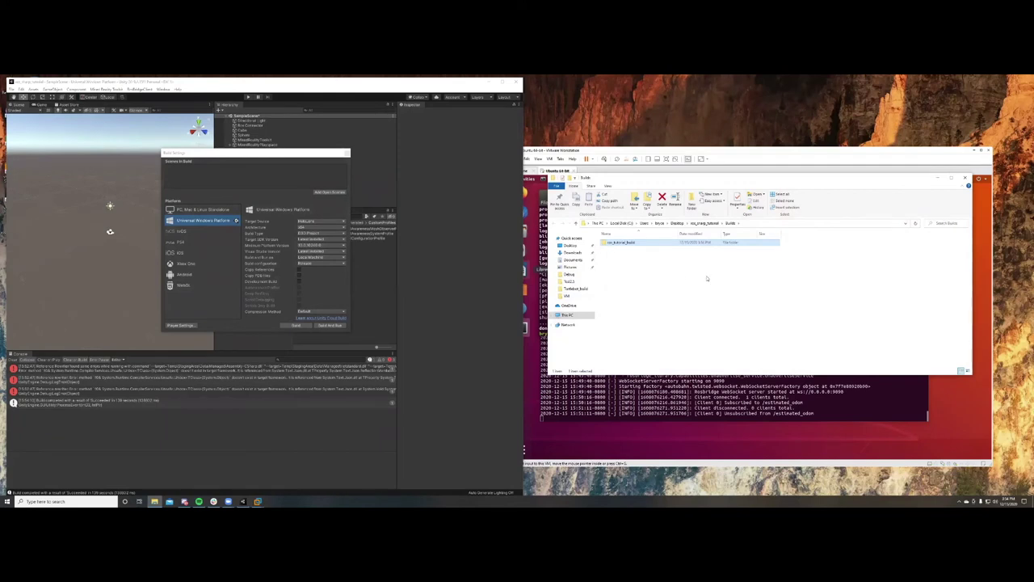
- Examine the reference rewriter errors that the build logged in the Unity console
click(199, 370)
click(198, 380)
click(196, 392)
click(213, 381)
click(229, 371)
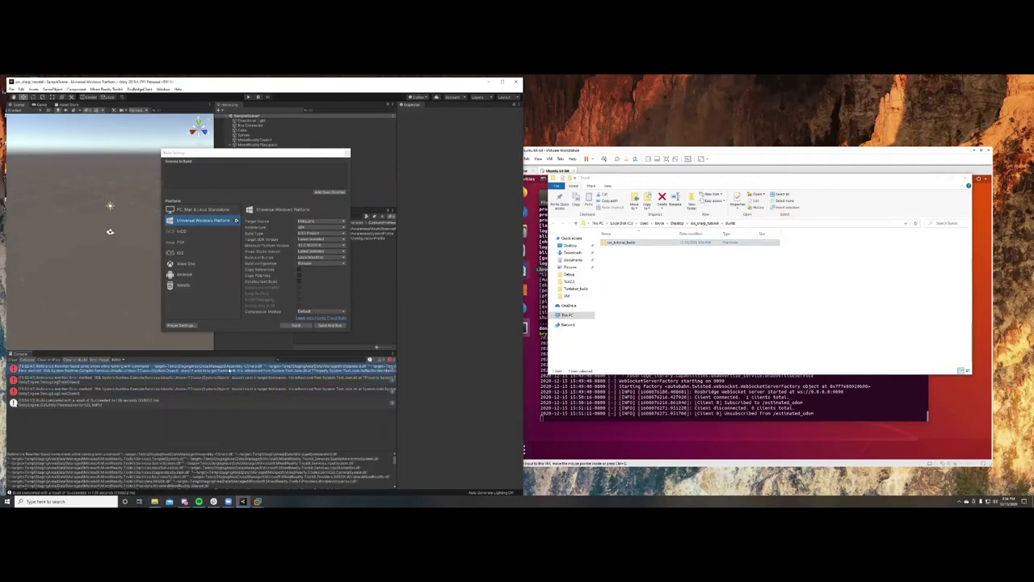
- Open ros_sharp_tutorial.sln from the ros_tutorial_build folder in Visual Studio and target x86 with the HoloLens 2 Emulator
double_click(624, 242)
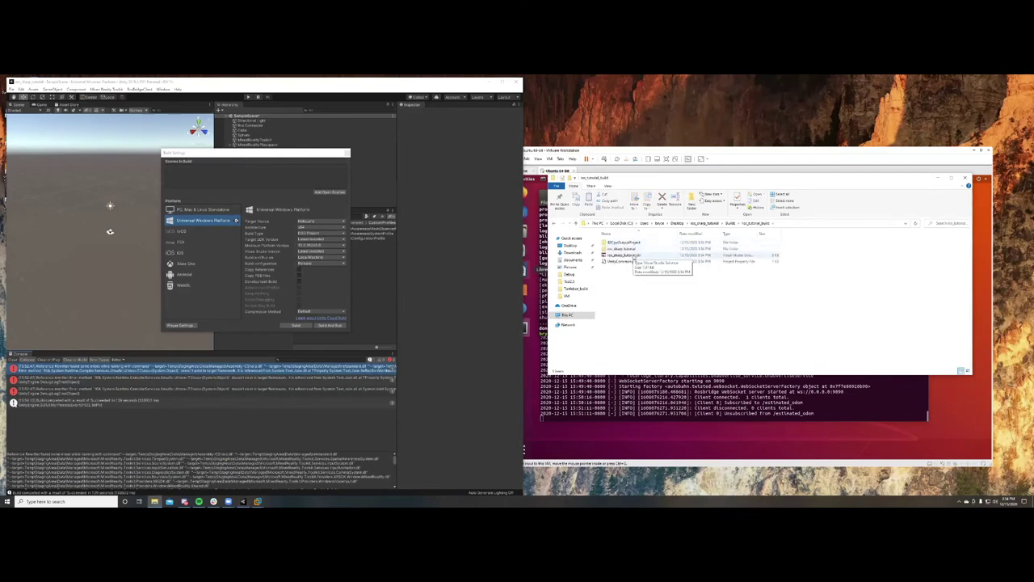
double_click(635, 257)
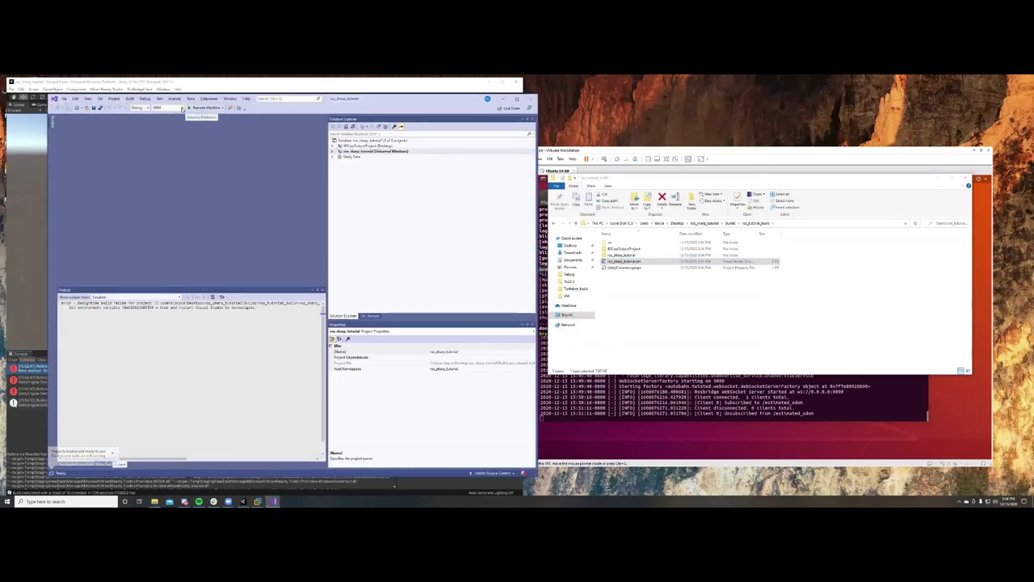
click(183, 108)
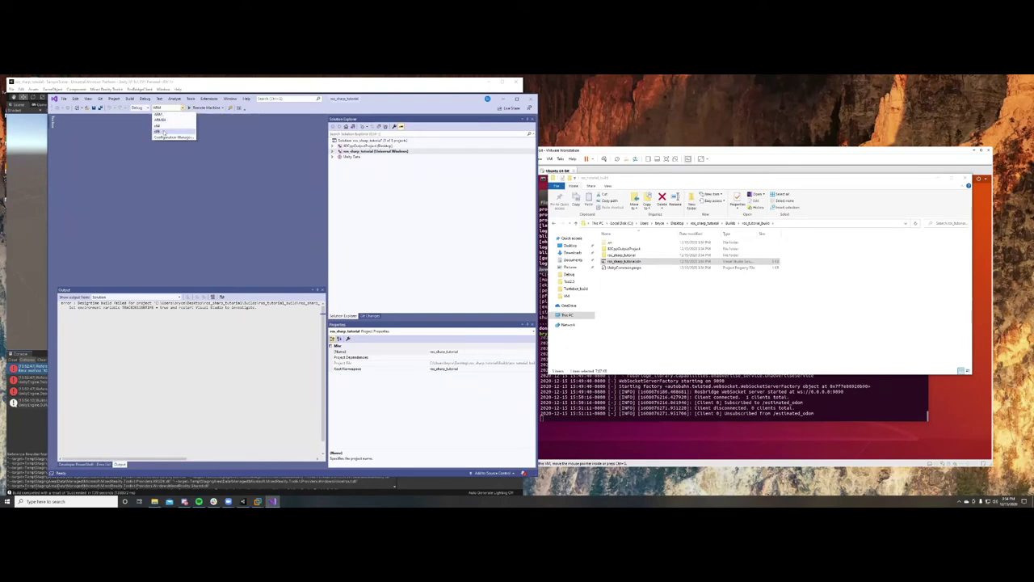
click(164, 132)
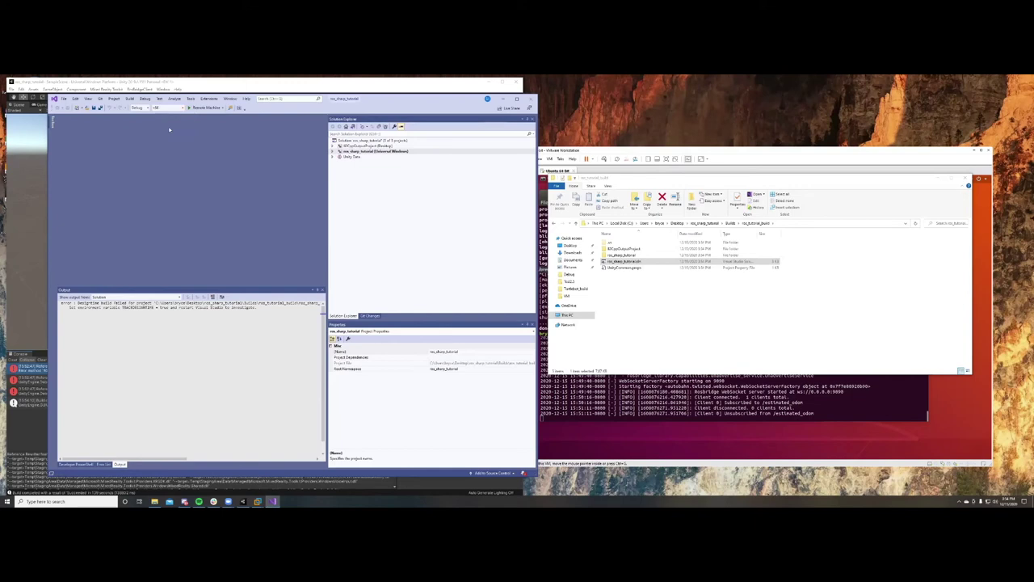
click(218, 108)
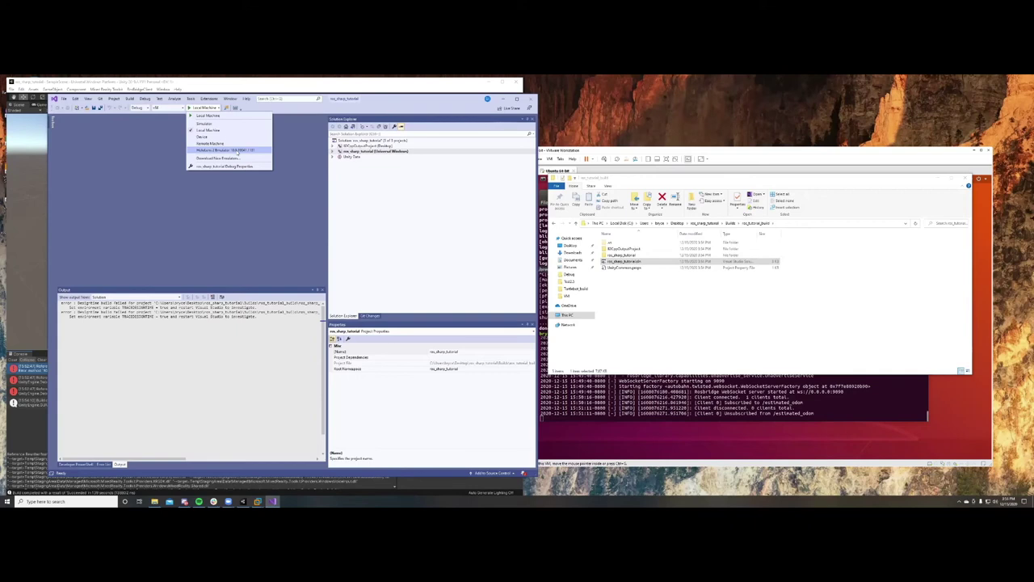
click(237, 151)
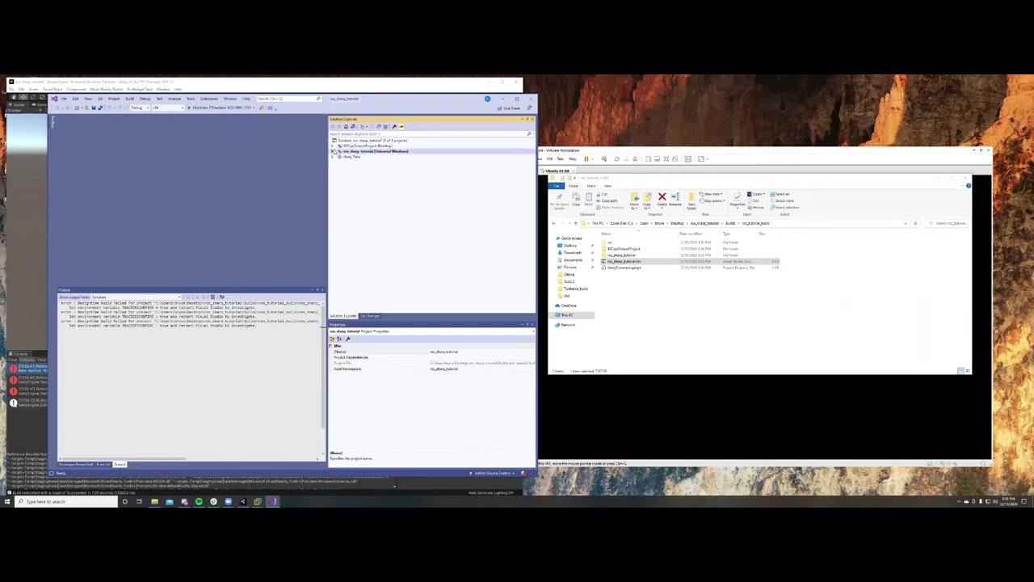
- Remove the WindowsMobile reference from the ros_sharp_tutorial project and dismiss the error dialog
click(333, 151)
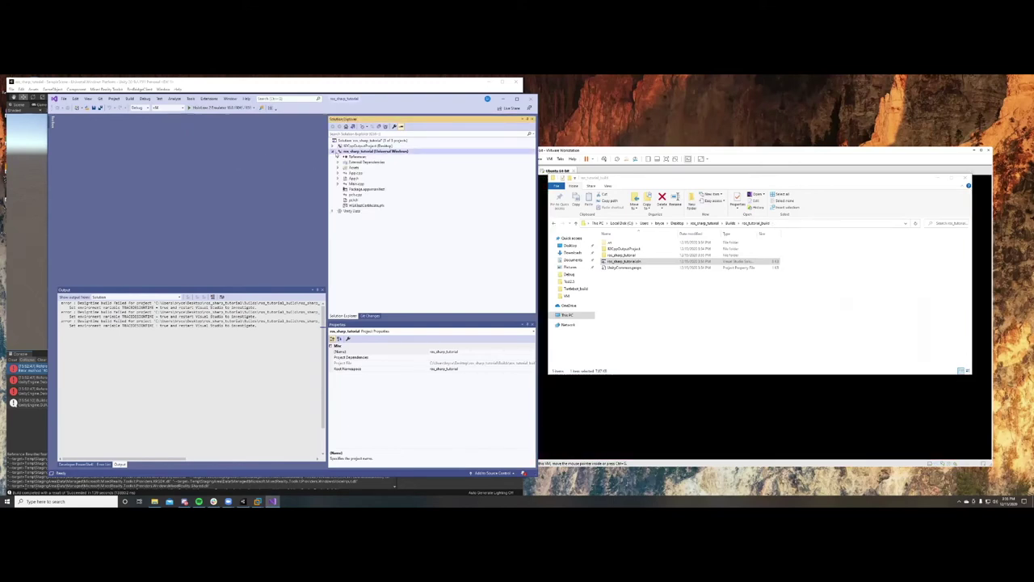
click(337, 157)
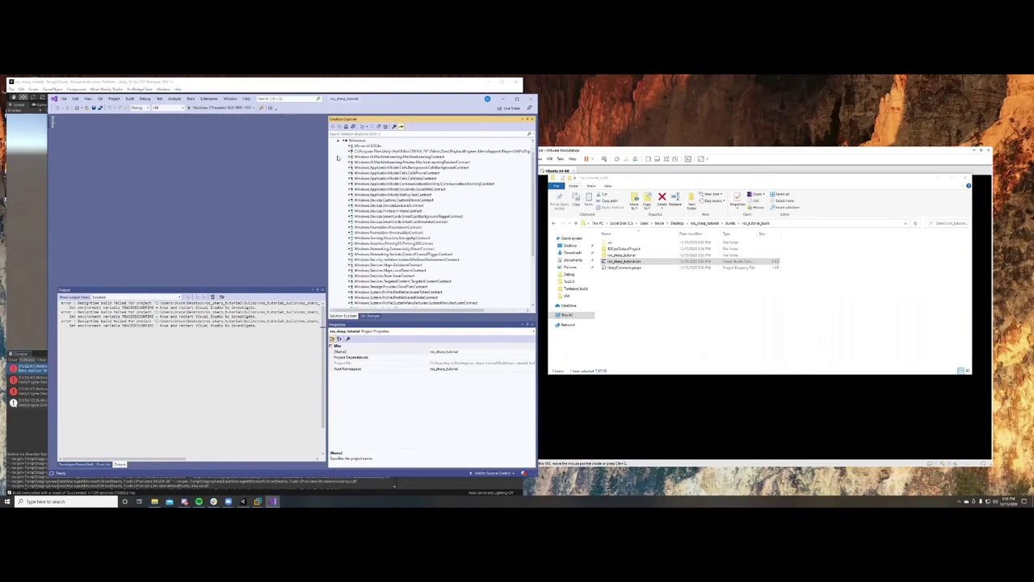
scroll(356, 179, up, 1)
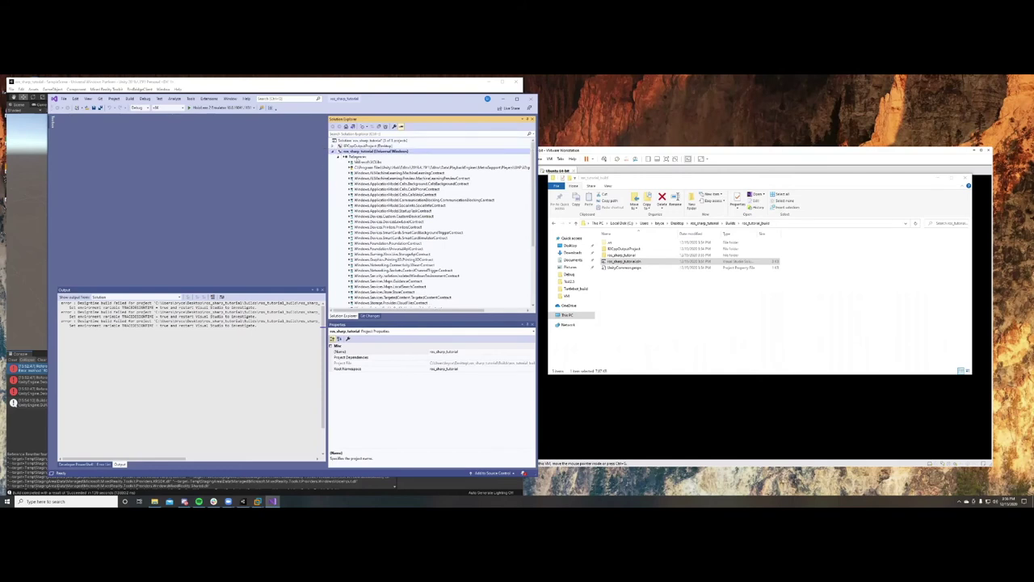
scroll(383, 194, down, 4)
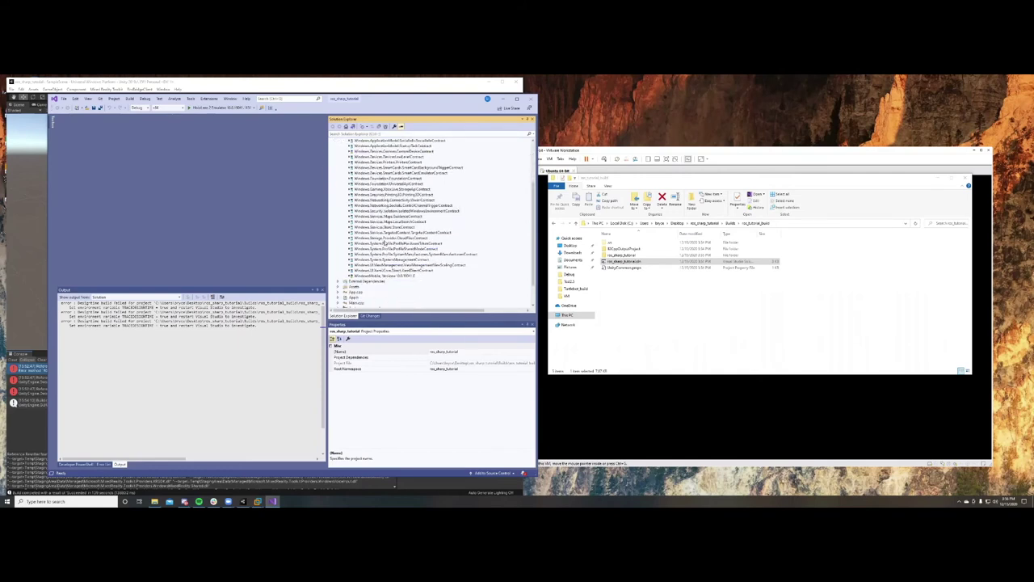
click(358, 276)
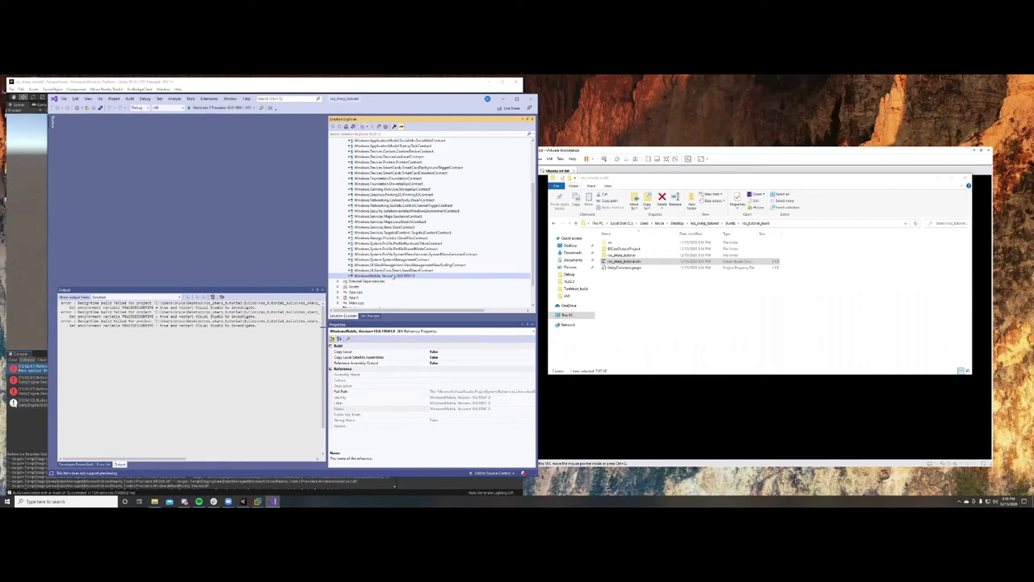
right_click(393, 277)
click(404, 278)
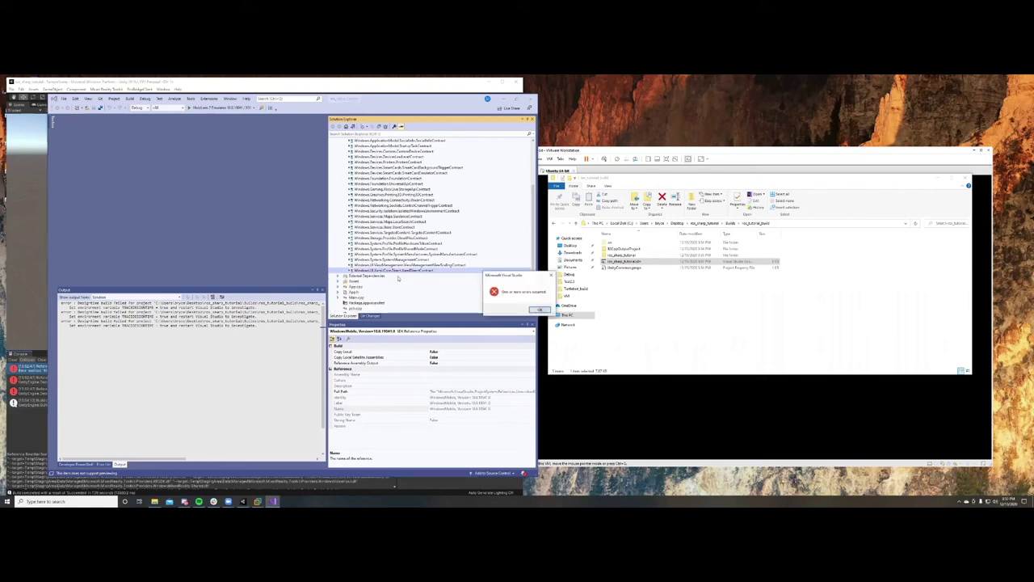
click(539, 309)
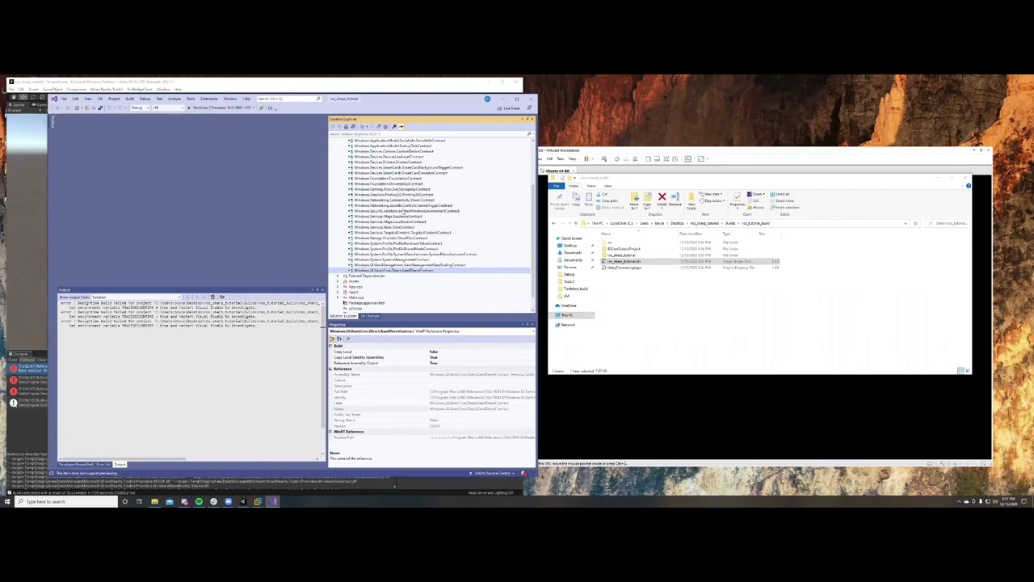
- Open ros_sharp_tutorial.vcxproj from the build's ros_sharp_tutorial folder in a separate Visual Studio window
scroll(405, 214, up, 2)
scroll(430, 198, up, 2)
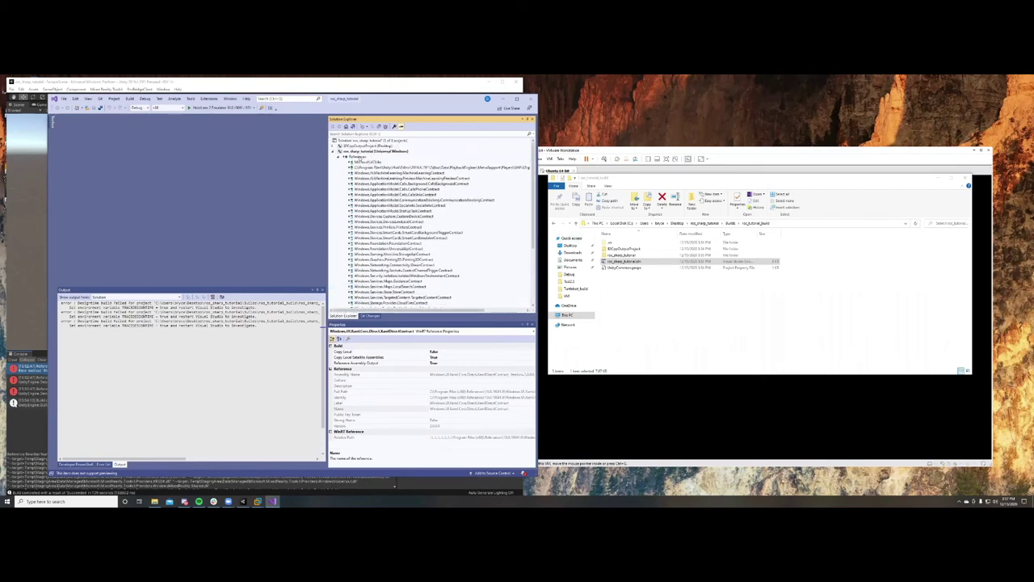
click(361, 152)
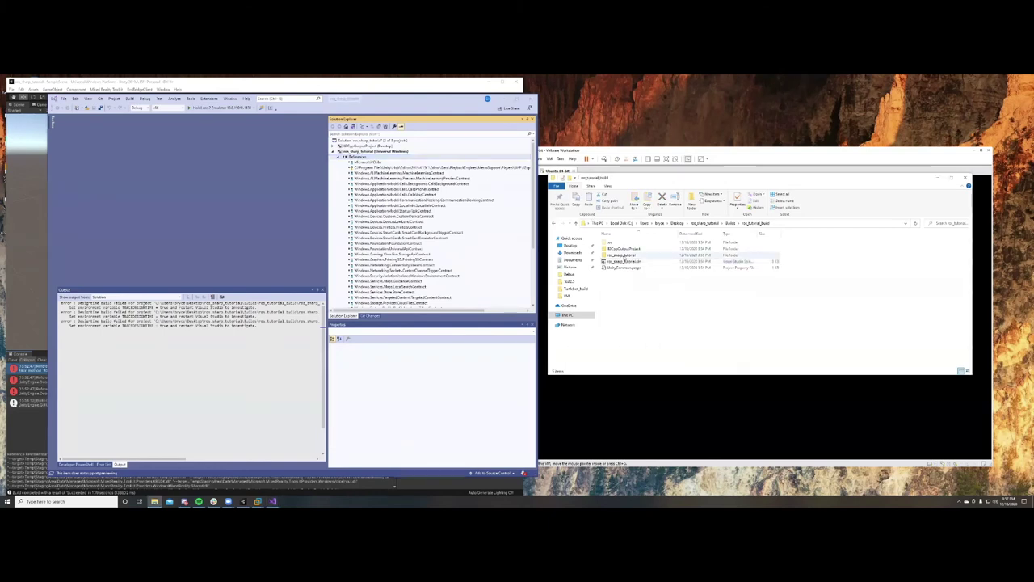
double_click(621, 255)
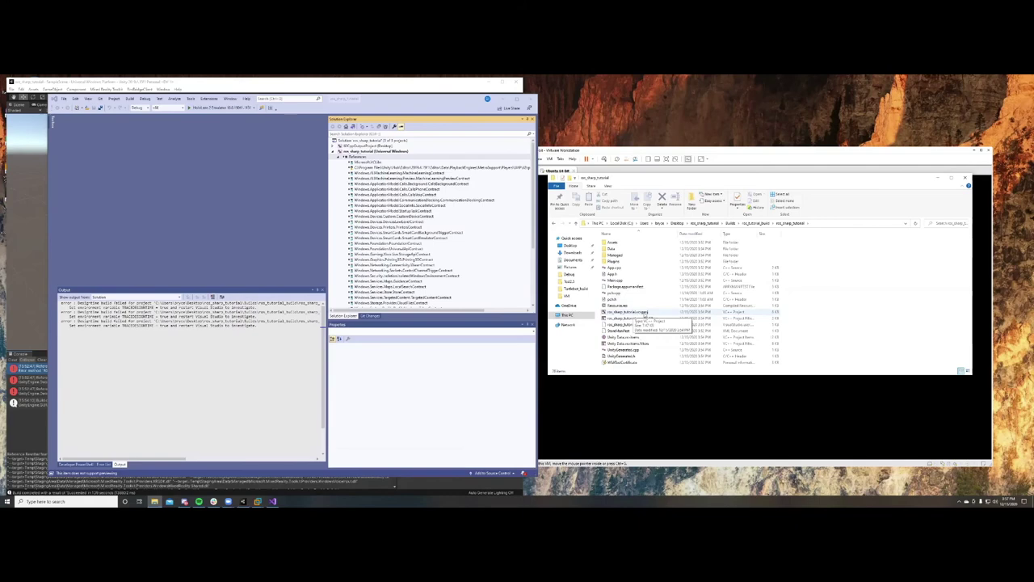
double_click(646, 312)
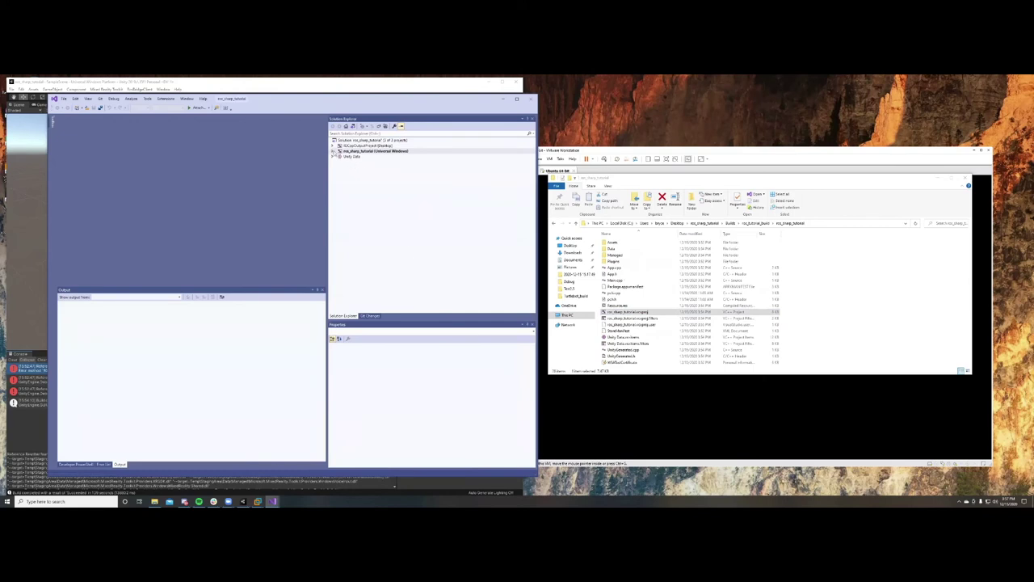
click(361, 336)
click(565, 317)
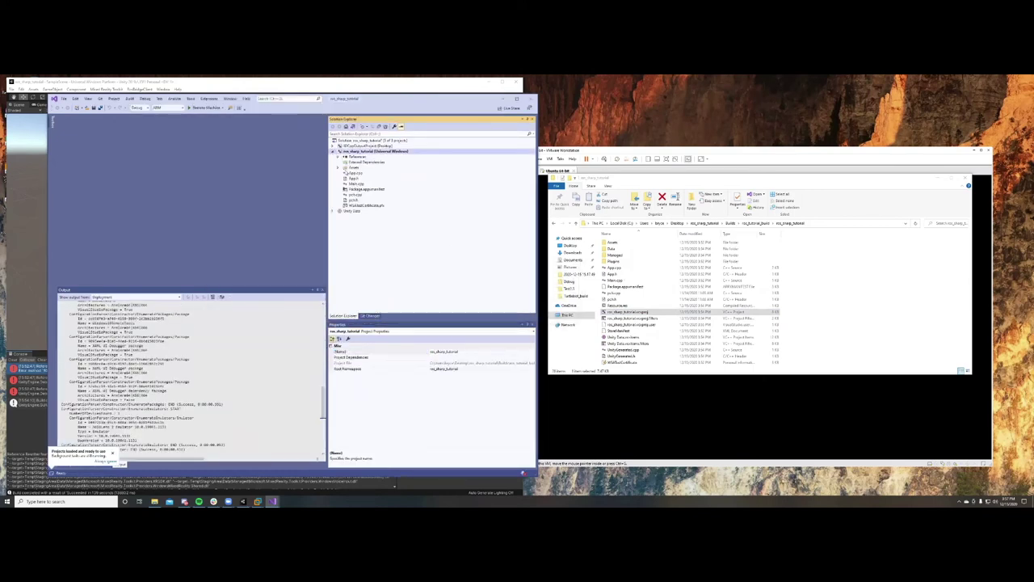
- Remove the WindowsMobile reference from ros_sharp_tutorial in the newly opened project window
click(339, 158)
scroll(401, 228, down, 3)
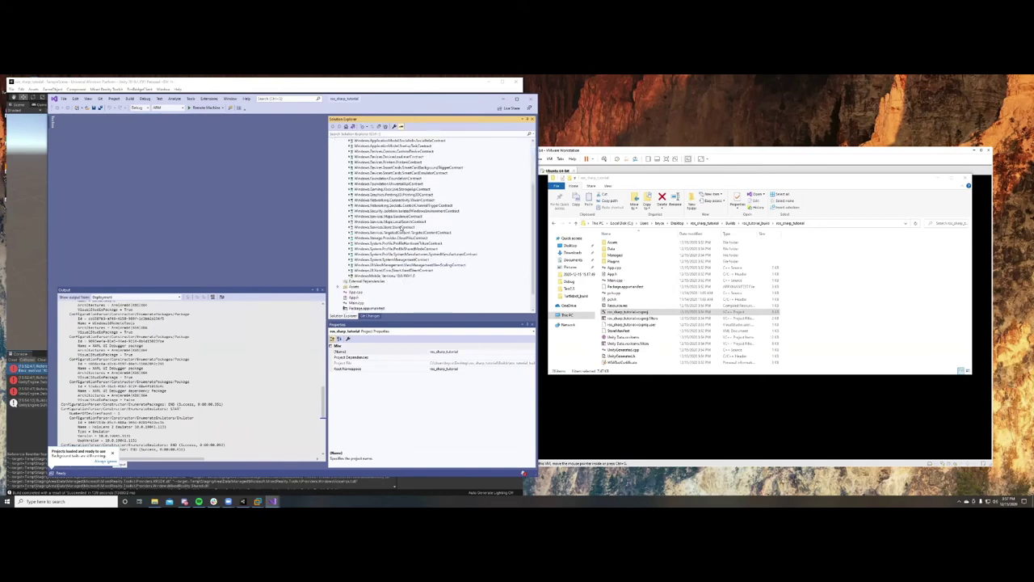
click(379, 275)
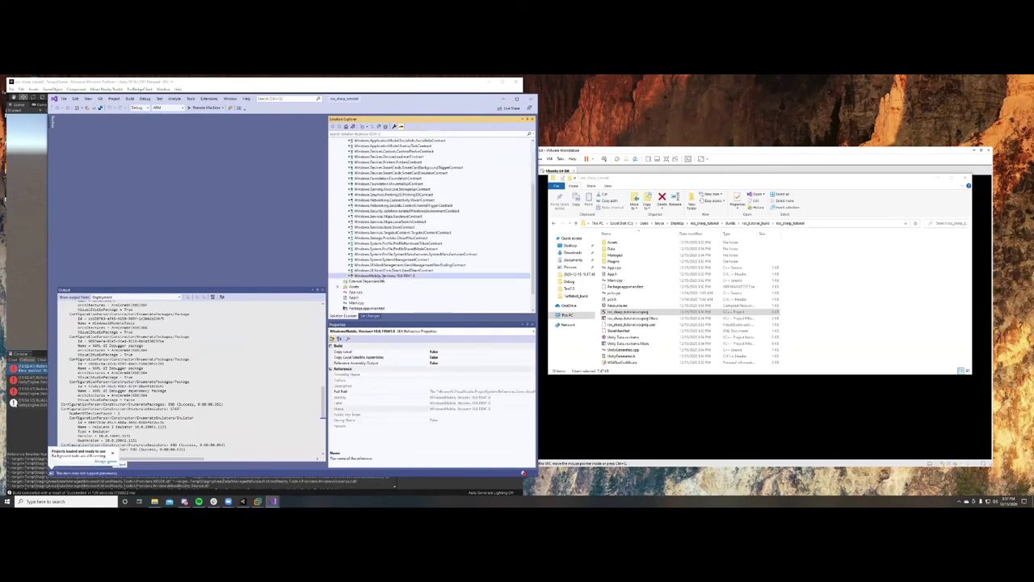
right_click(382, 276)
click(395, 280)
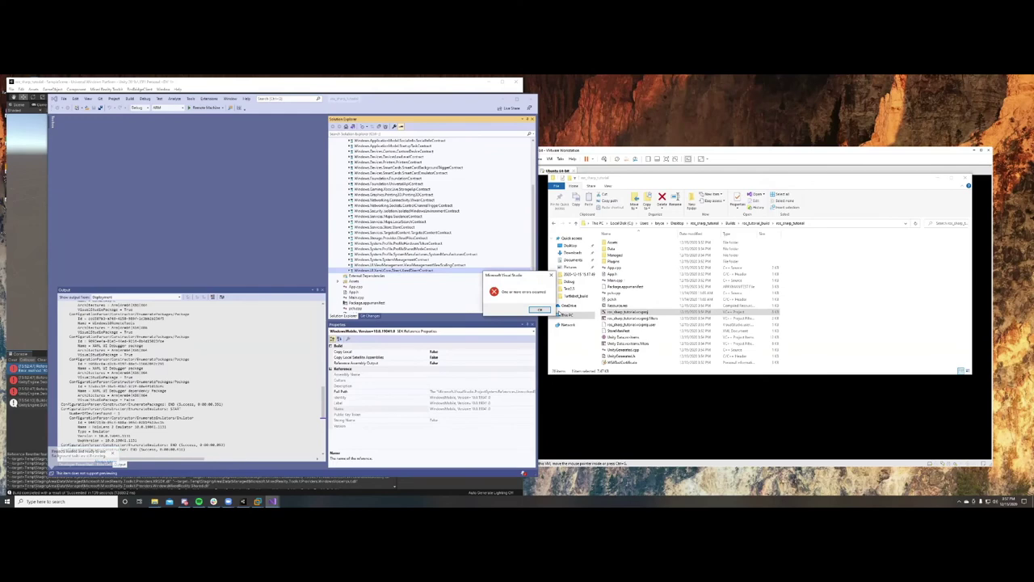
- Close the separate project window and the original solution window in Visual Studio, saving the solution's changed items
click(530, 98)
click(313, 324)
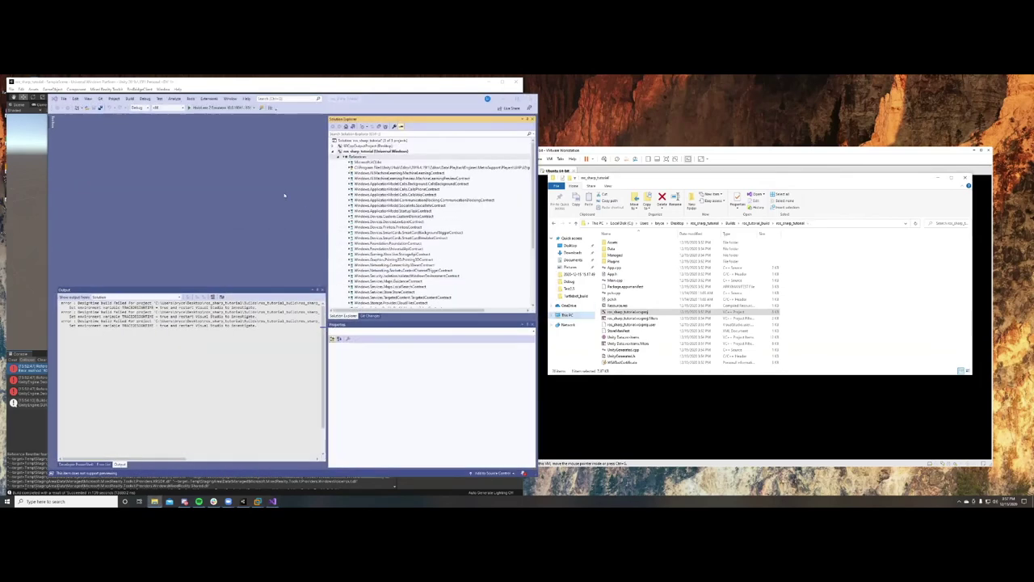
click(290, 312)
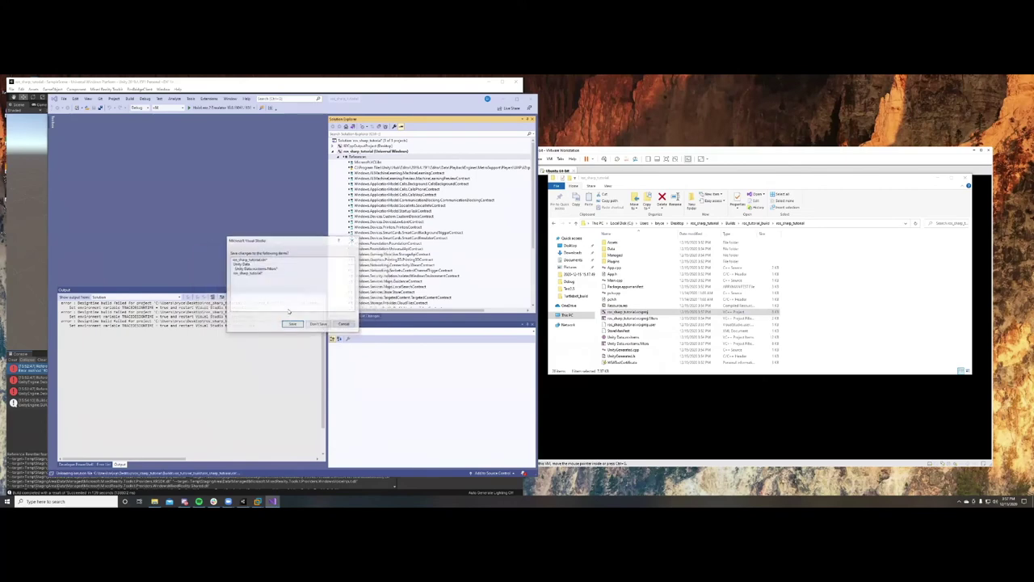
- Save the pending changes and the solution file in the ros_tutorial_build folder while closing the solution
click(292, 323)
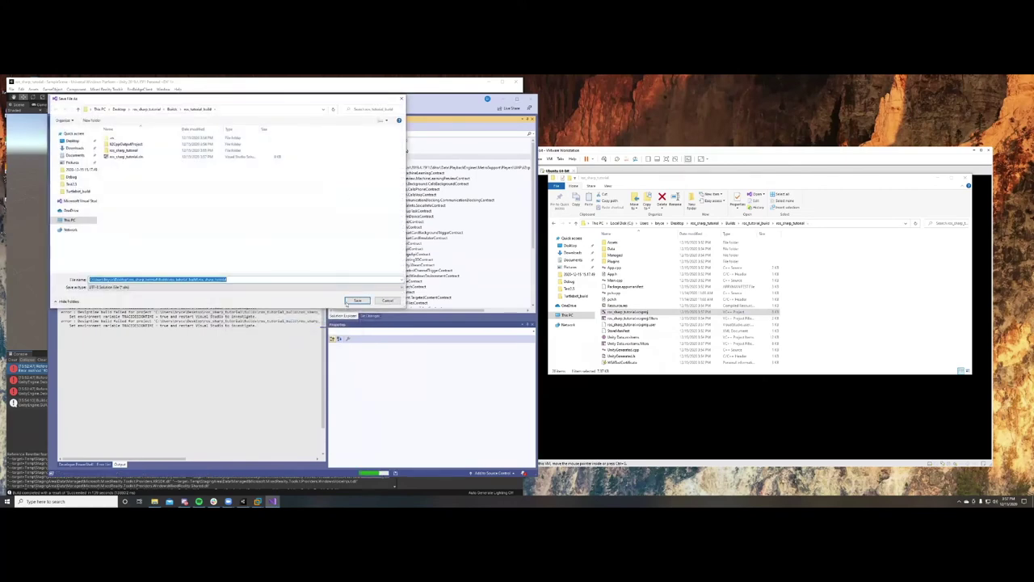
click(347, 302)
click(500, 280)
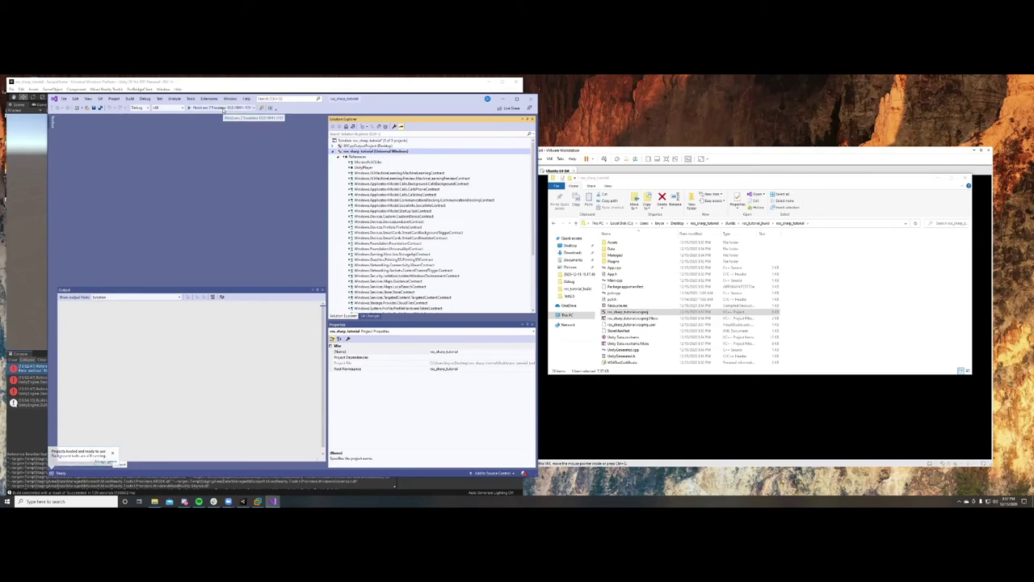
- Minimize the ros_sharp_tutorial folder window and wake the Ubuntu virtual machine to show its rosbridge terminal
click(937, 178)
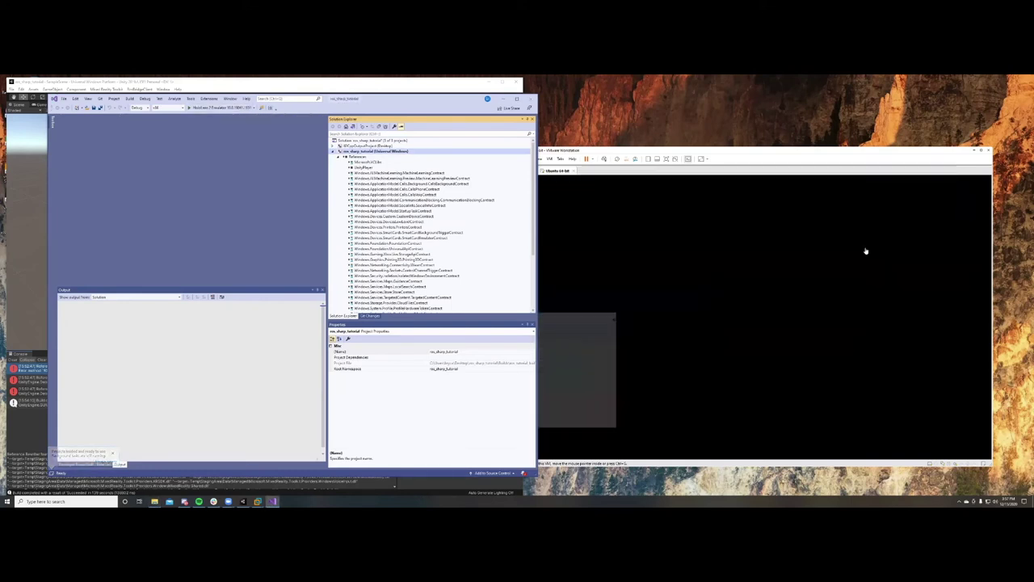
click(863, 251)
click(774, 303)
key(Return)
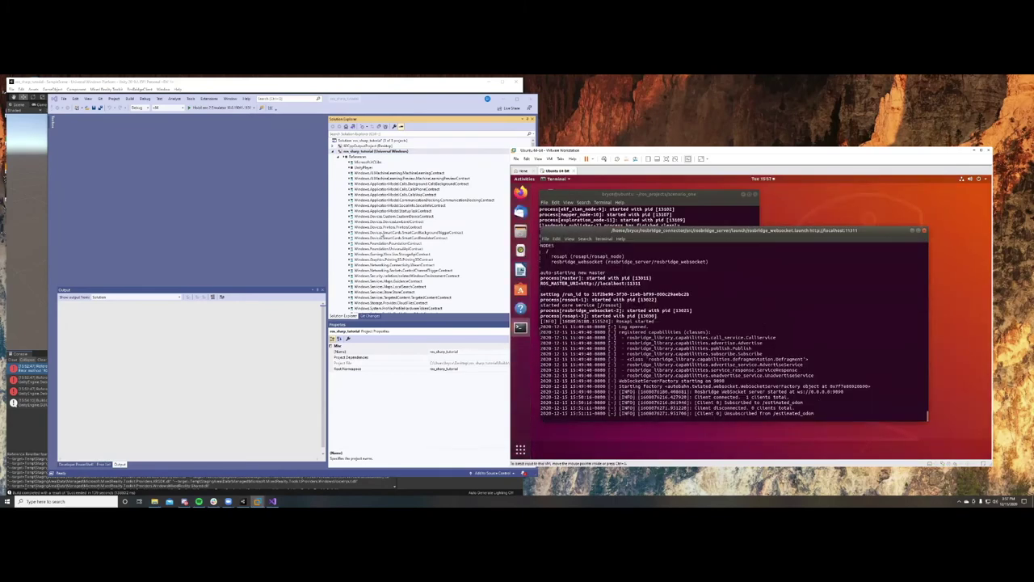
- Deploy and launch the ros_sharp_tutorial project from Visual Studio with the HoloLens 2 Emulator as the target
click(231, 148)
click(253, 108)
click(212, 117)
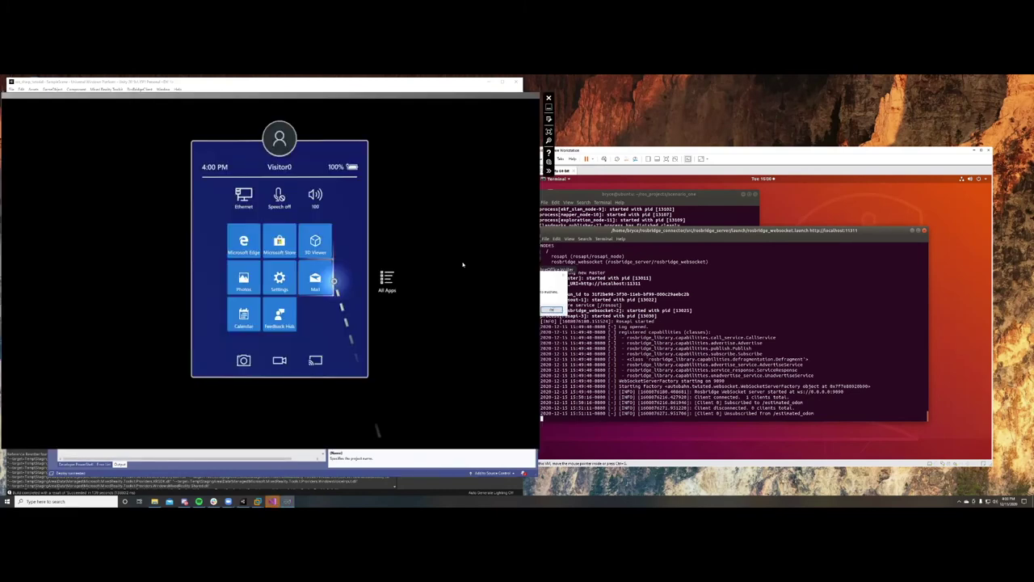
- Dismiss the error dialog and run the ros_sharp_tutorial project on the HoloLens 2 Emulator again
click(551, 311)
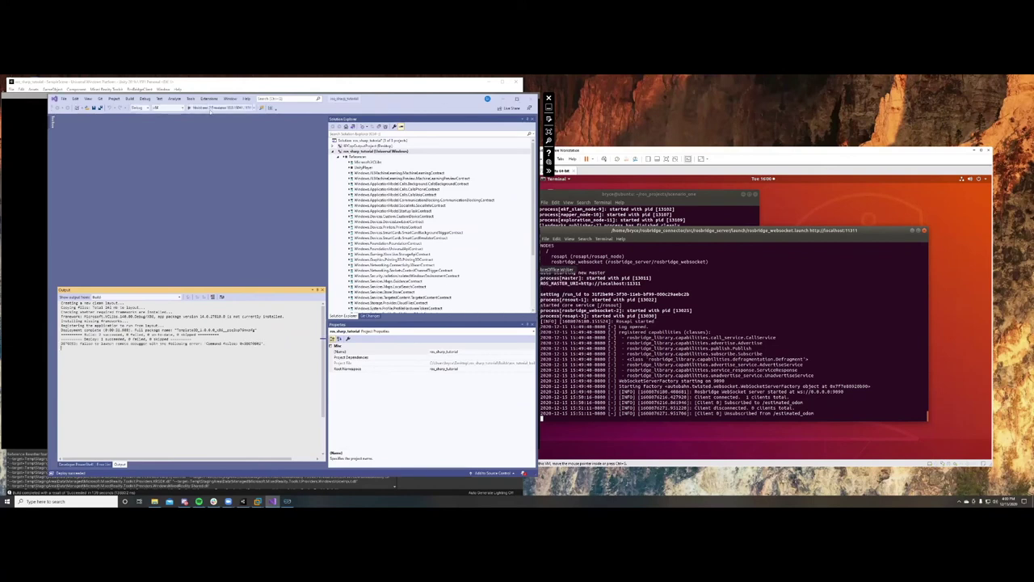
click(210, 108)
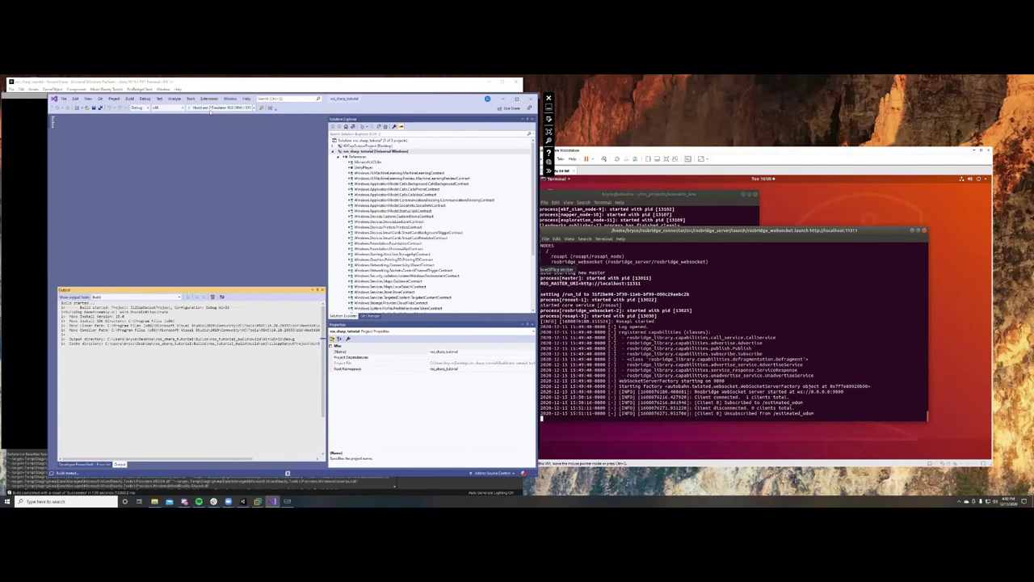
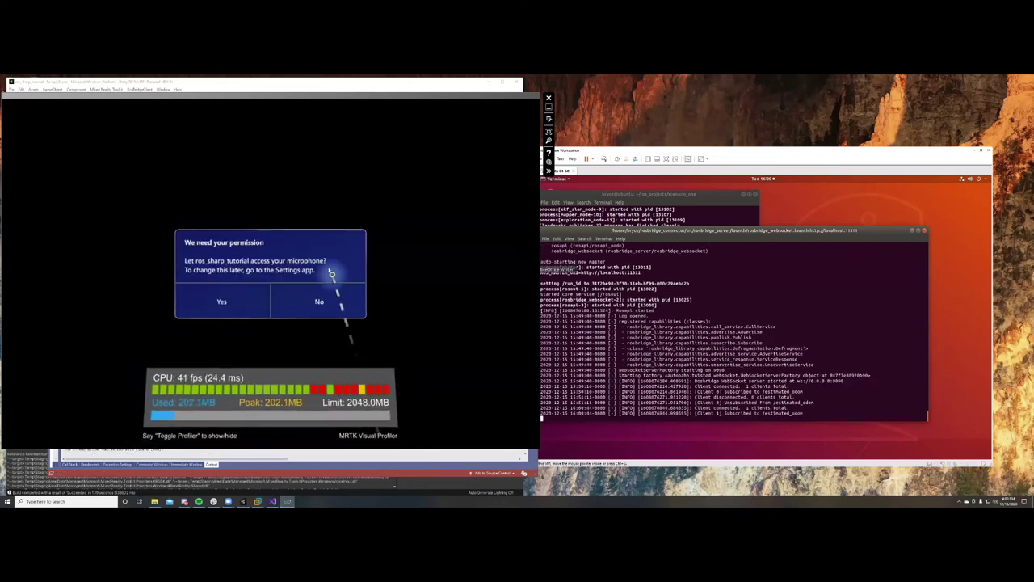
- Allow ros_sharp_tutorial to access the microphone in the emulator's permission prompt
drag(296, 273, 278, 304)
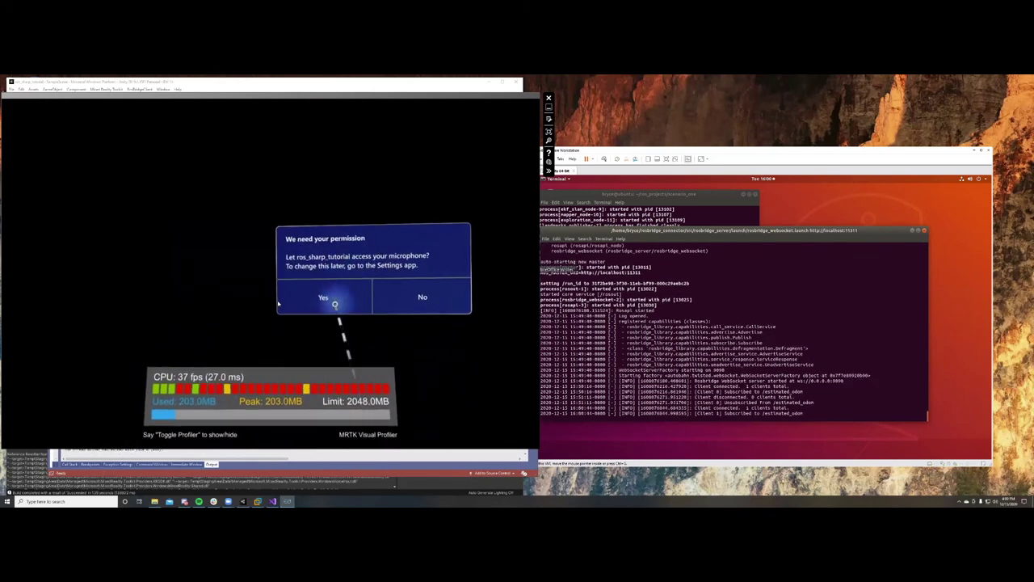
right_click(278, 304)
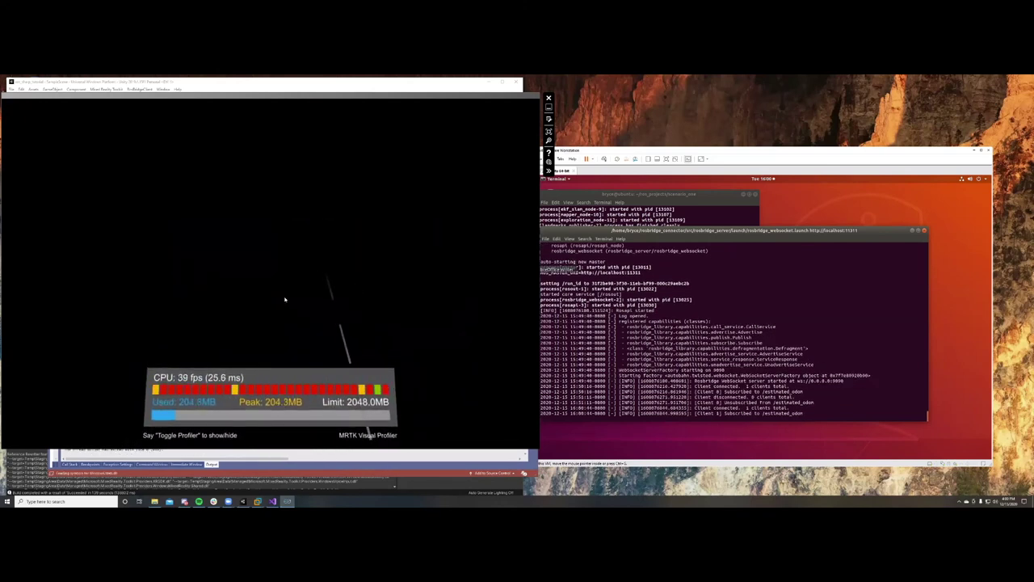
- Examine the latest client connection and /estimated_odom subscription entries in the rosbridge terminal
click(780, 410)
drag(695, 407, 825, 414)
click(806, 413)
drag(927, 415, 542, 408)
click(560, 395)
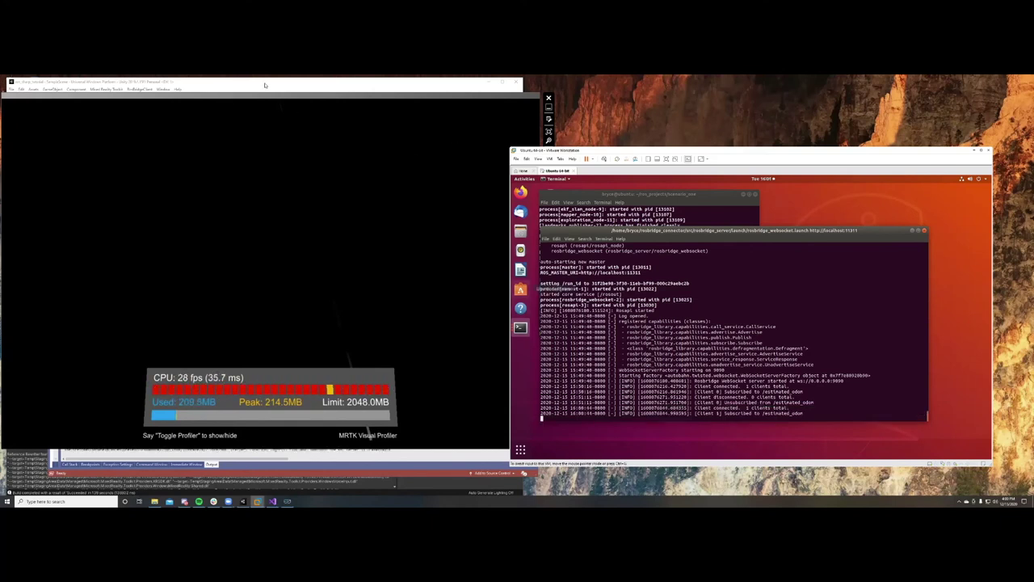
- Rerun the exploration simulation in the scenario_one terminal and turn the emulator view towards the sphere and cube
click(653, 207)
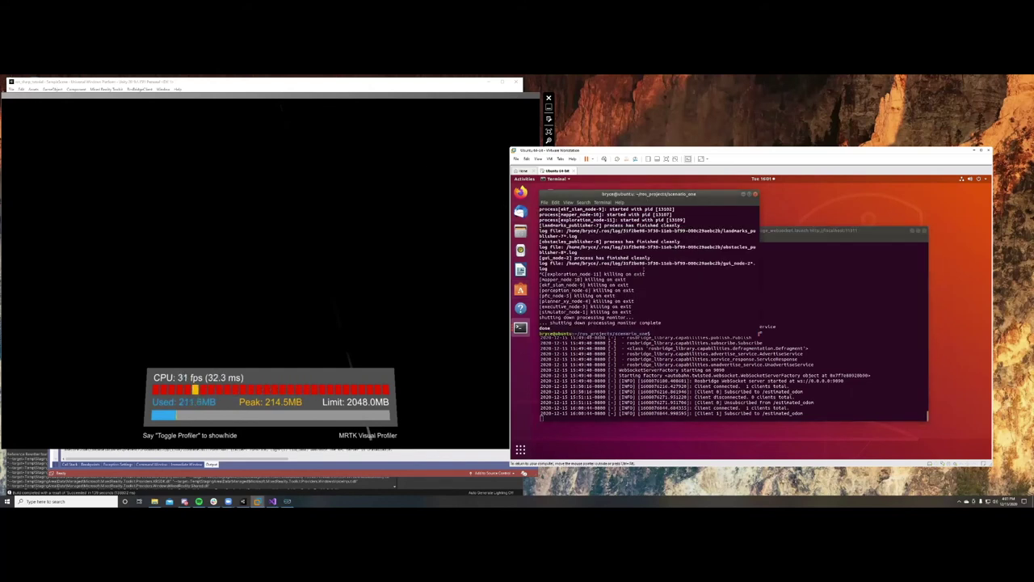
key(Up)
key(Return)
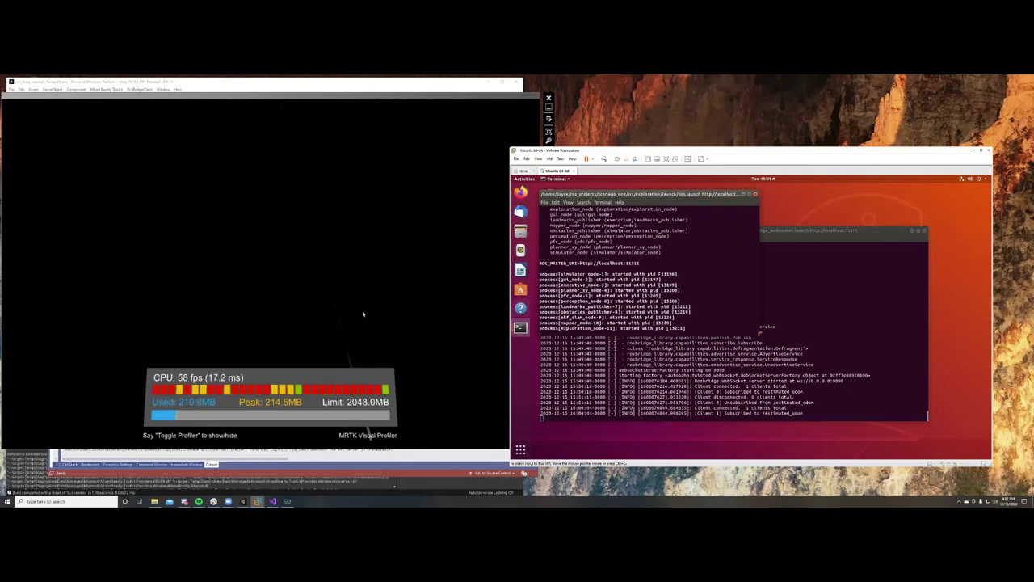
click(359, 325)
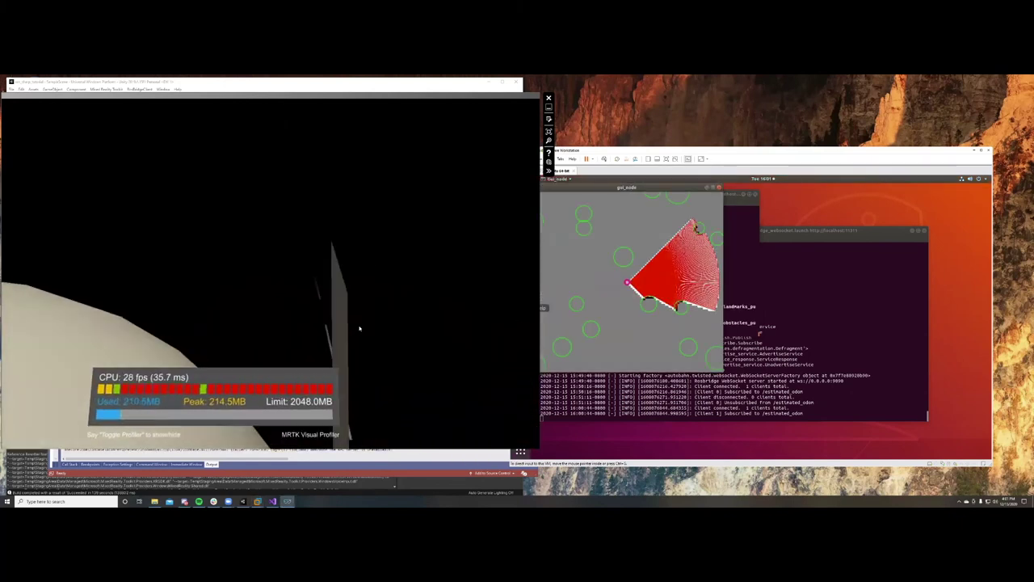
drag(360, 328, 250, 380)
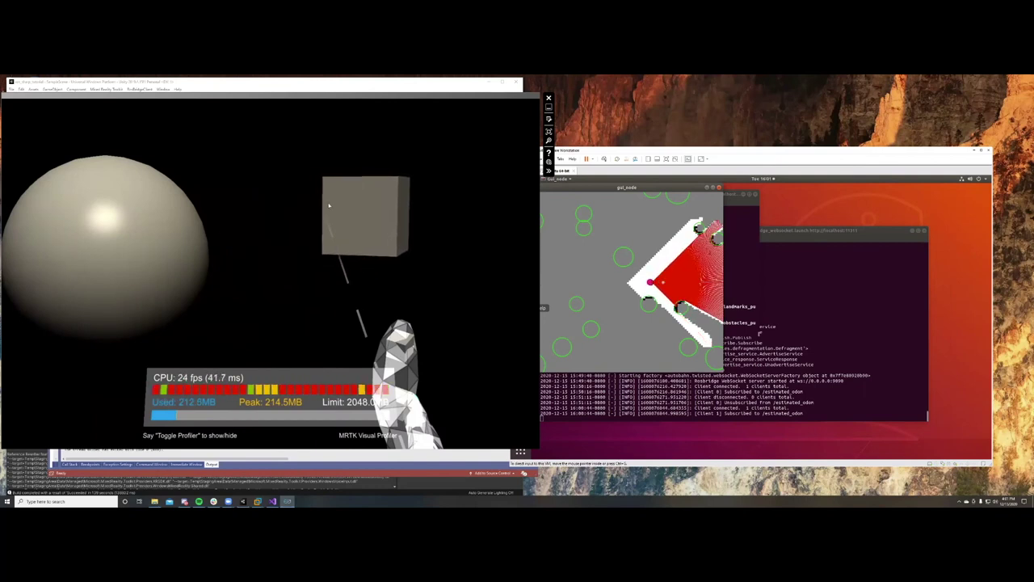
- Close the gui_node window and stop the exploration simulation in the scenario_one terminal
click(793, 284)
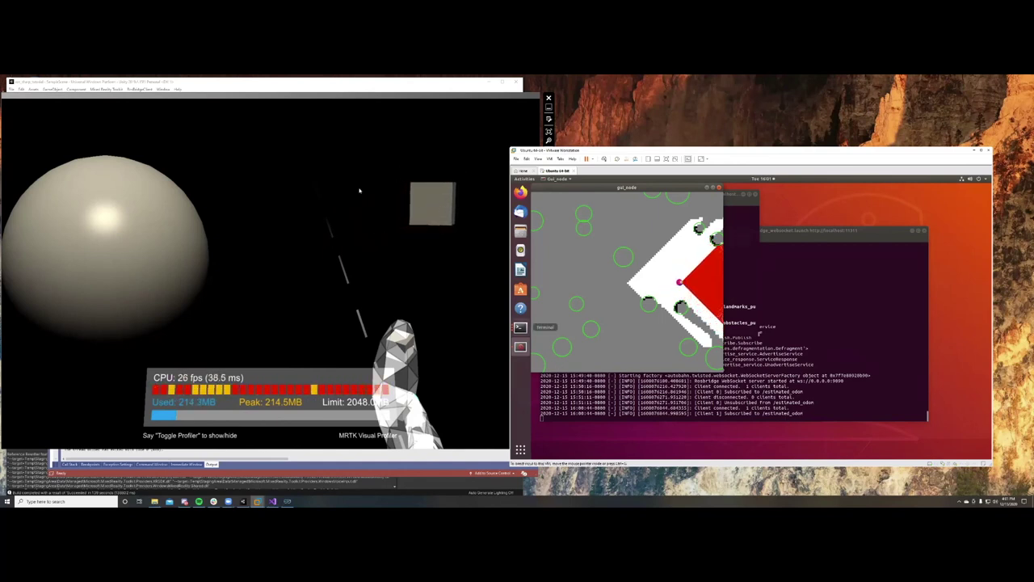
click(718, 188)
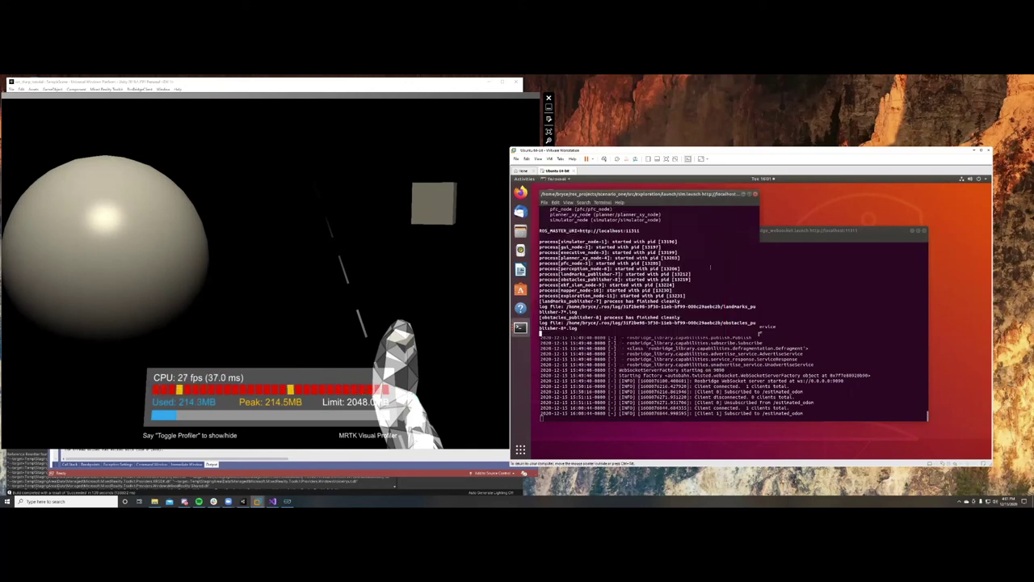
key(ctrl+c)
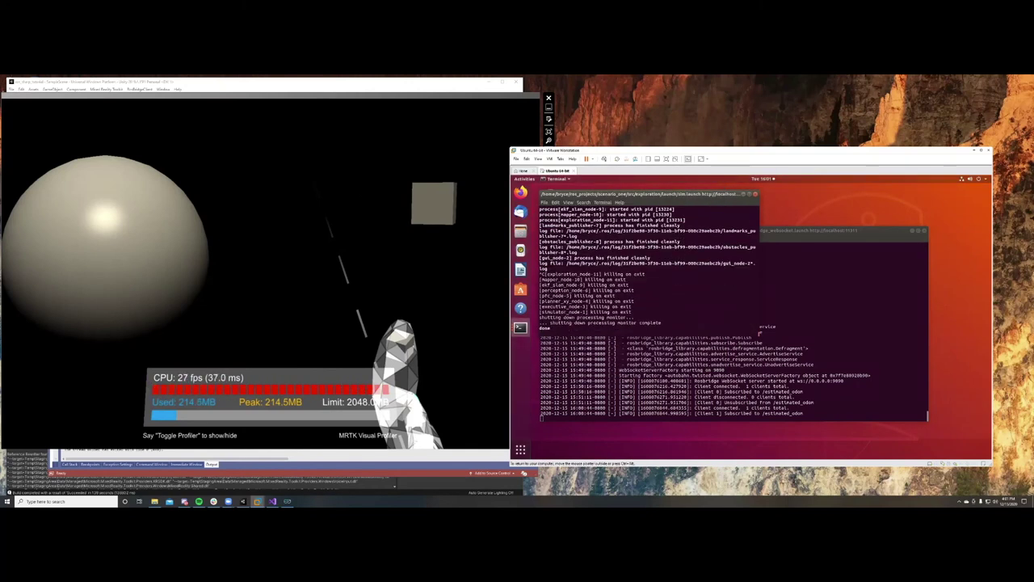
- Exit the running app in the emulator, reposition the emulator window, and open the HoloLens Settings
click(501, 274)
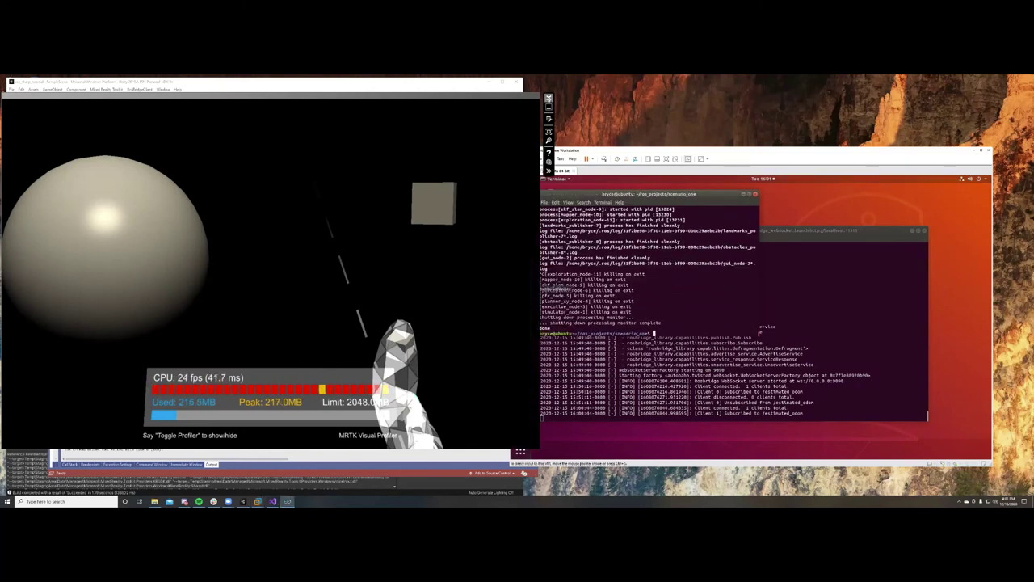
drag(498, 99, 553, 103)
click(457, 96)
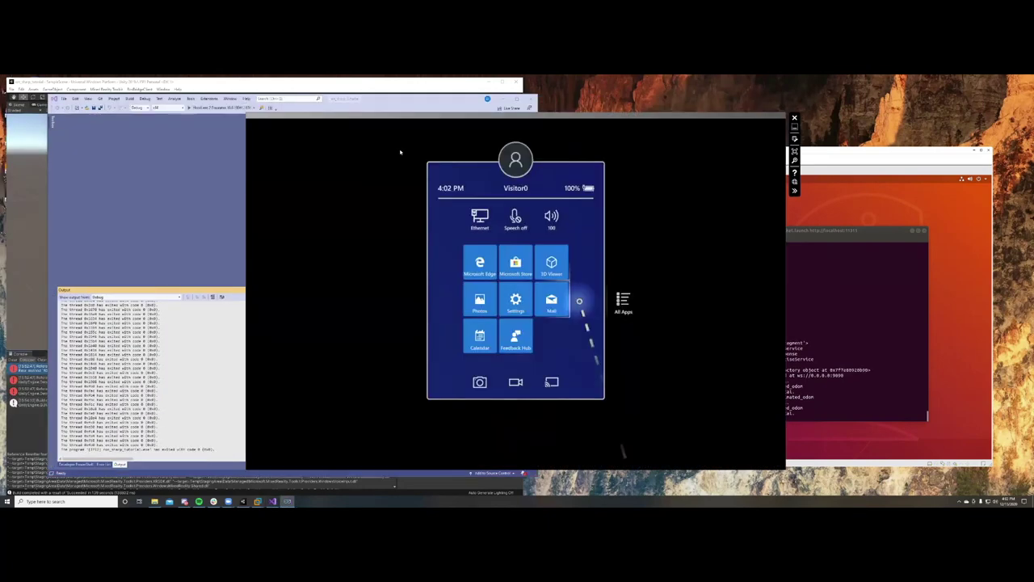
drag(557, 339, 528, 338)
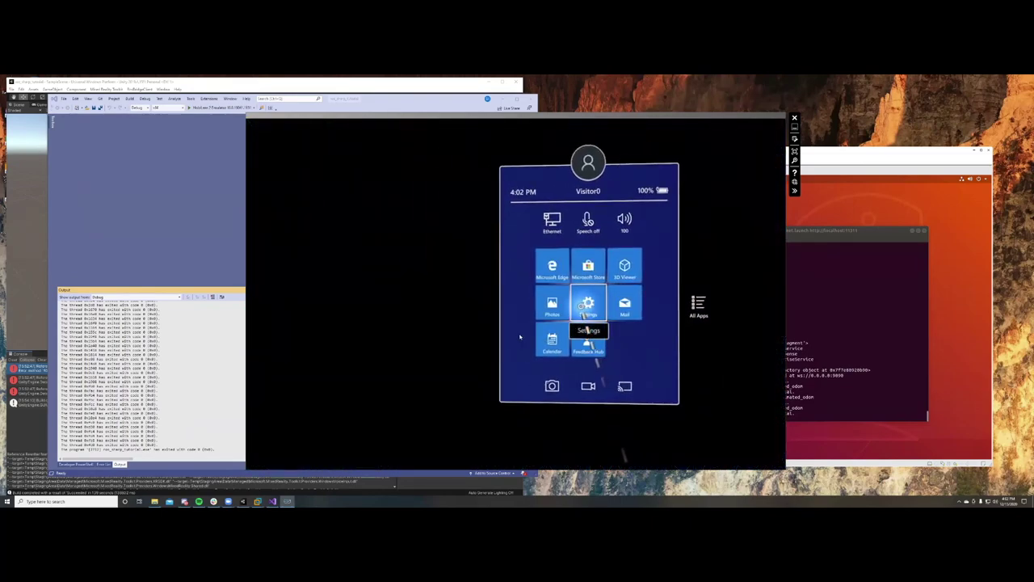
click(586, 306)
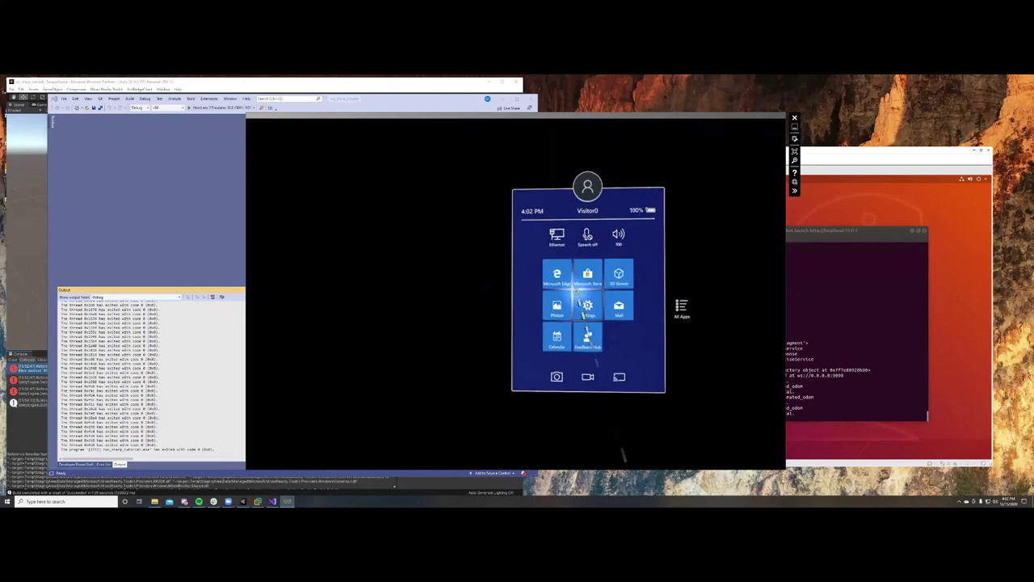
- Open the For developers page under Update & Security in the HoloLens Settings
drag(588, 313, 556, 402)
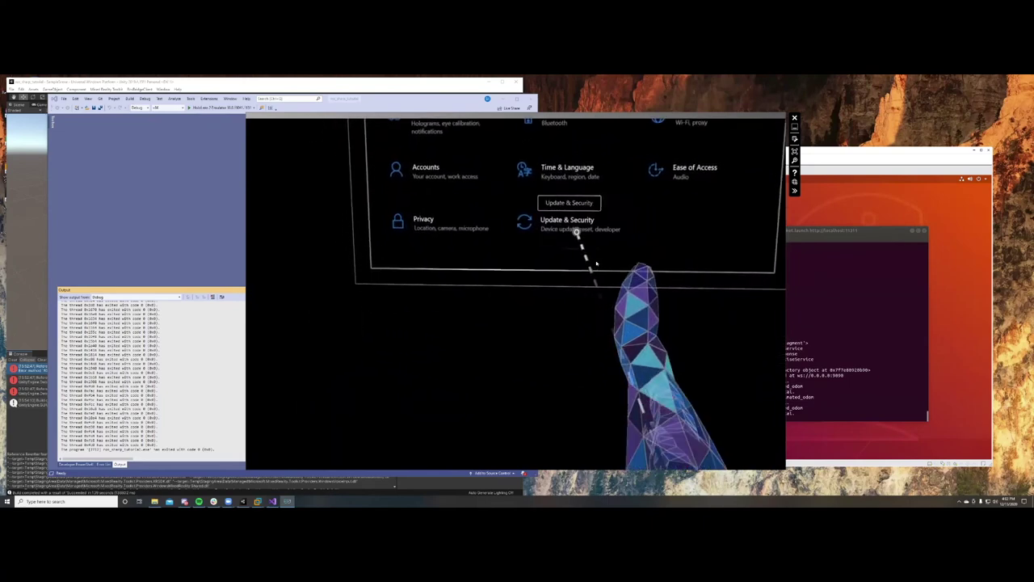
right_click(596, 263)
drag(596, 264, 518, 249)
right_drag(579, 241, 512, 251)
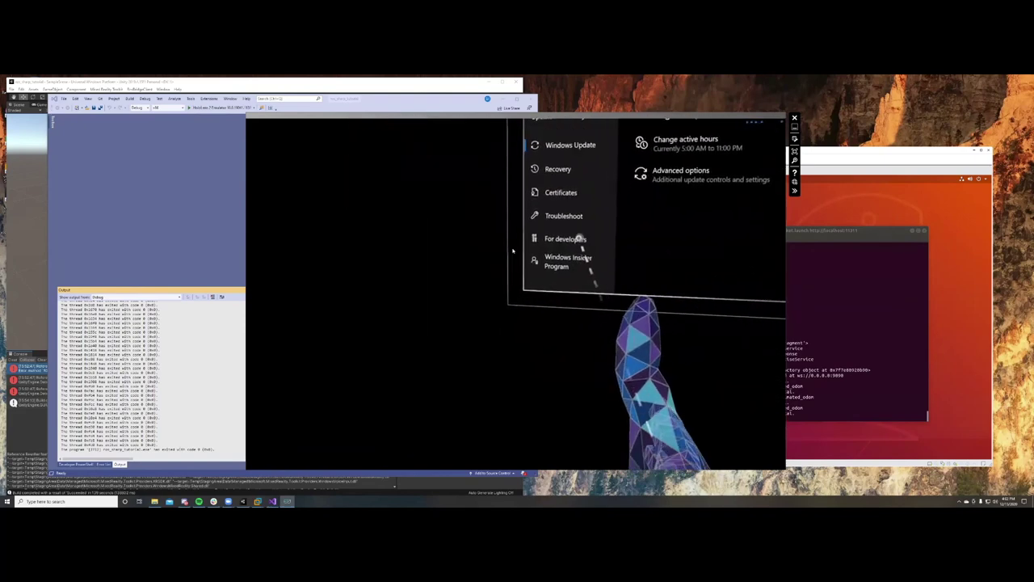
click(512, 251)
- Examine the Developer Mode, Device discovery and Device Portal settings, and request a device pairing code
drag(512, 251, 595, 216)
scroll(572, 288, down, 1)
scroll(571, 288, up, 1)
right_drag(571, 289, 529, 285)
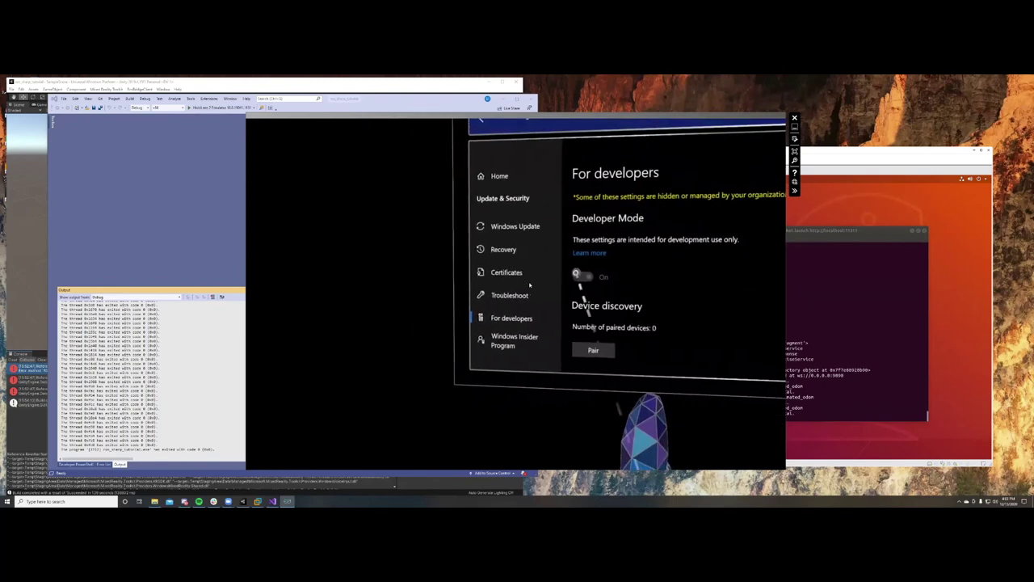
drag(585, 299, 627, 307)
scroll(603, 301, down, 1)
right_drag(585, 302, 551, 297)
click(551, 298)
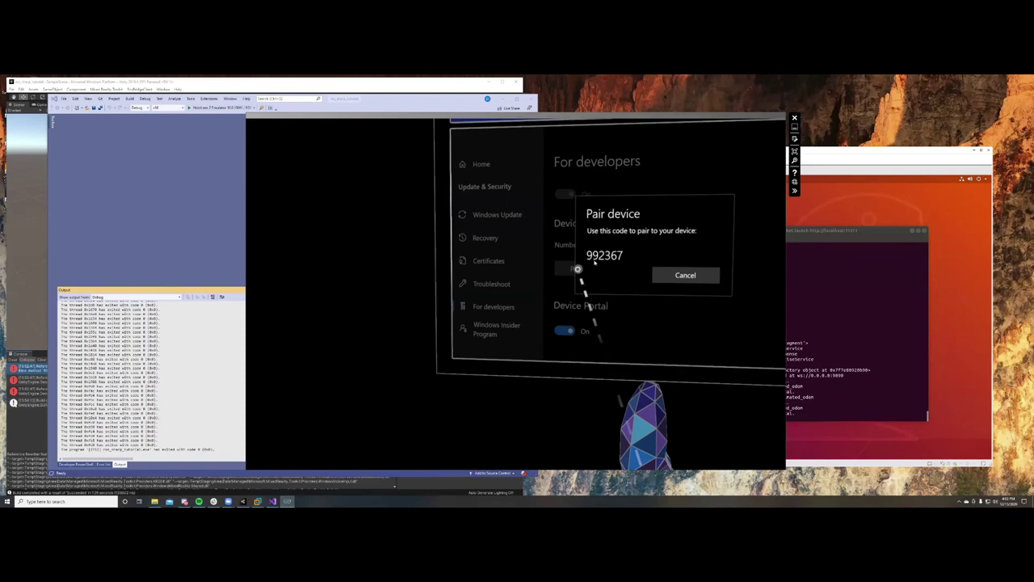
- Request a pairing code again, cancel the pairing, and close the HoloLens 2 Emulator
drag(650, 307, 534, 303)
right_click(650, 307)
right_click(534, 303)
key(Return)
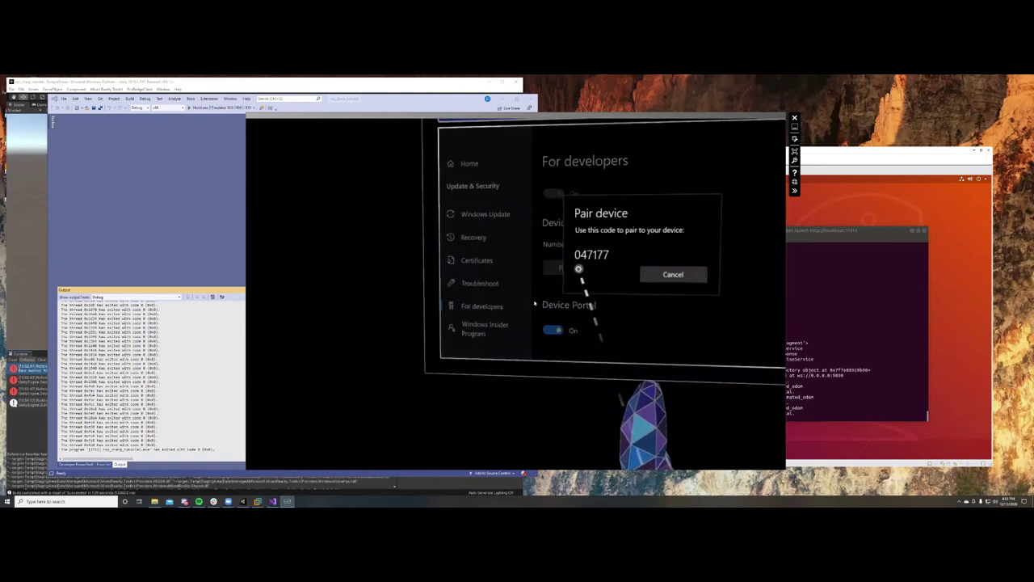
key(Right)
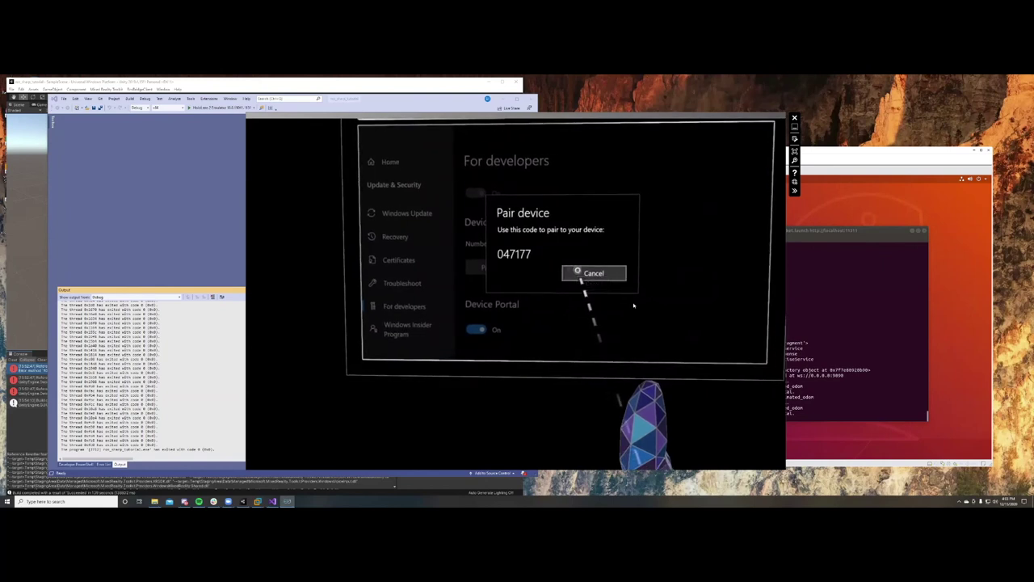
key(Return)
click(794, 118)
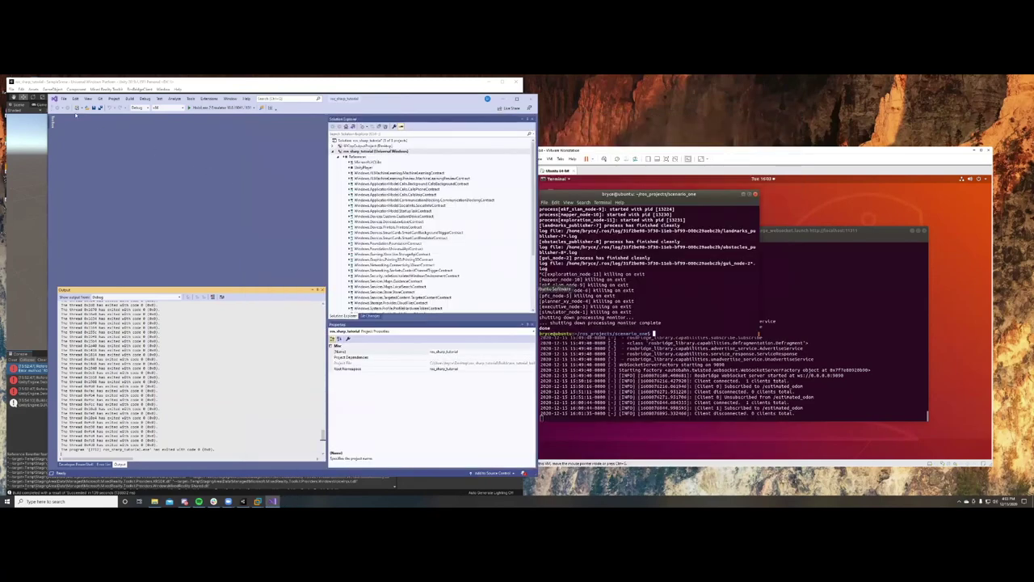
- Set the Visual Studio build configuration to Release and ARM64, keeping Remote Machine as the debug target
click(165, 108)
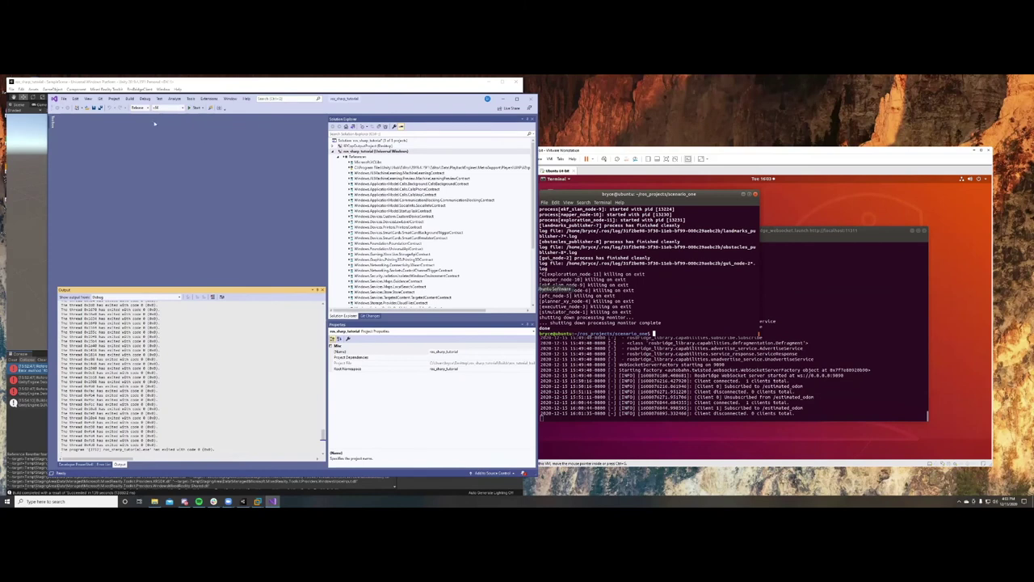
click(178, 109)
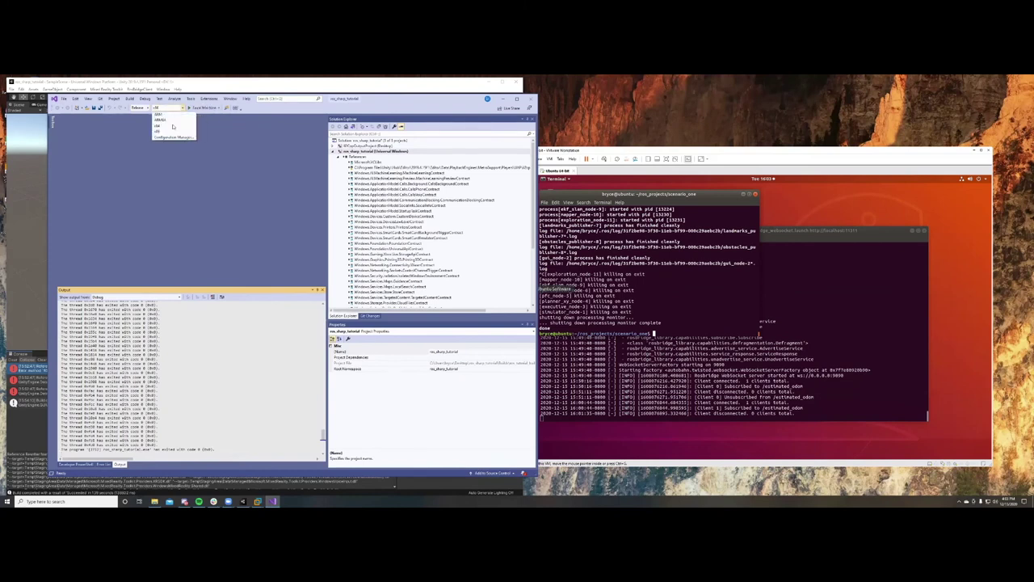
click(162, 119)
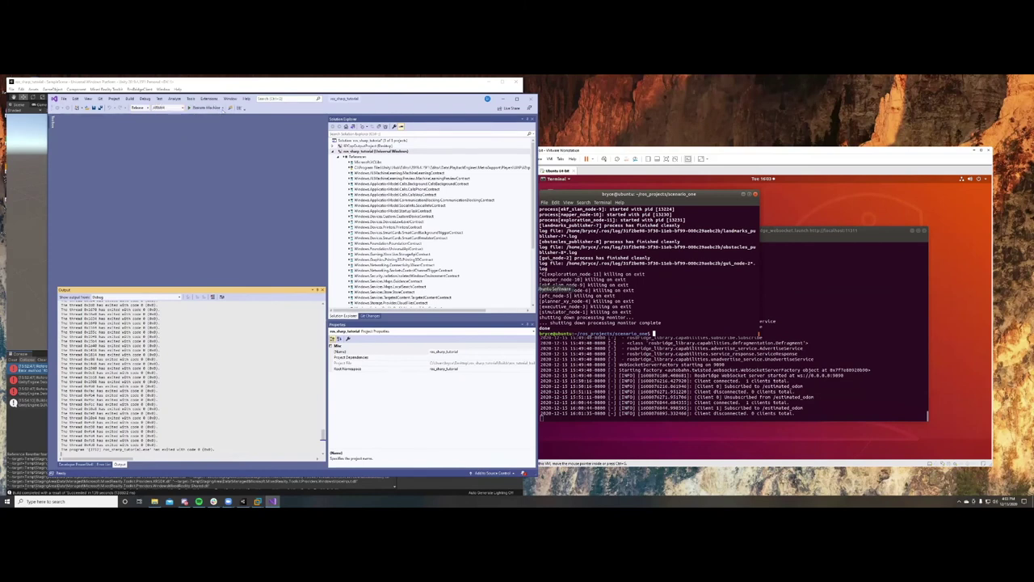
click(224, 109)
click(224, 110)
- Open the project's Debugging properties and start locating a remote machine for the Machine Name
click(114, 98)
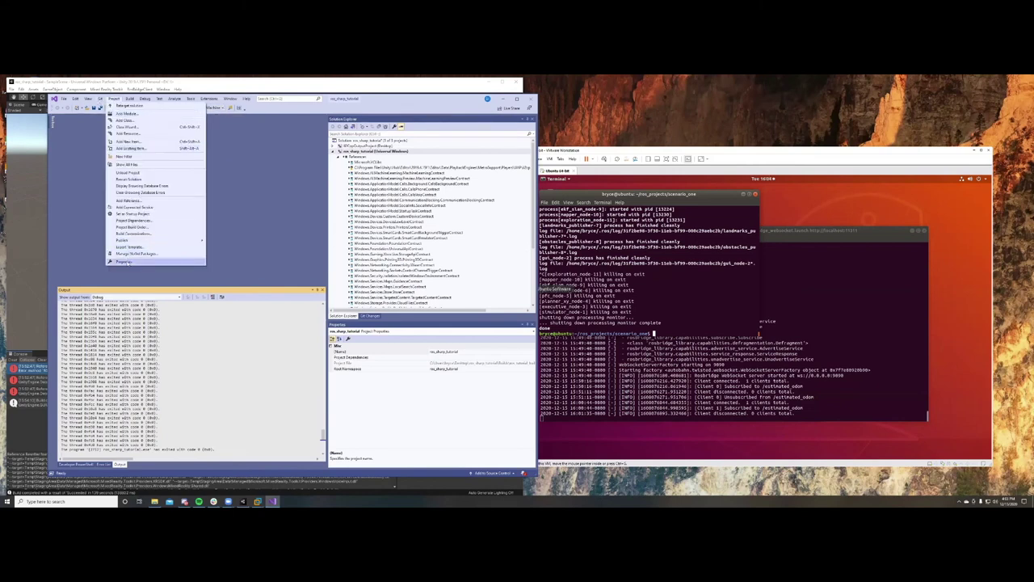
click(122, 263)
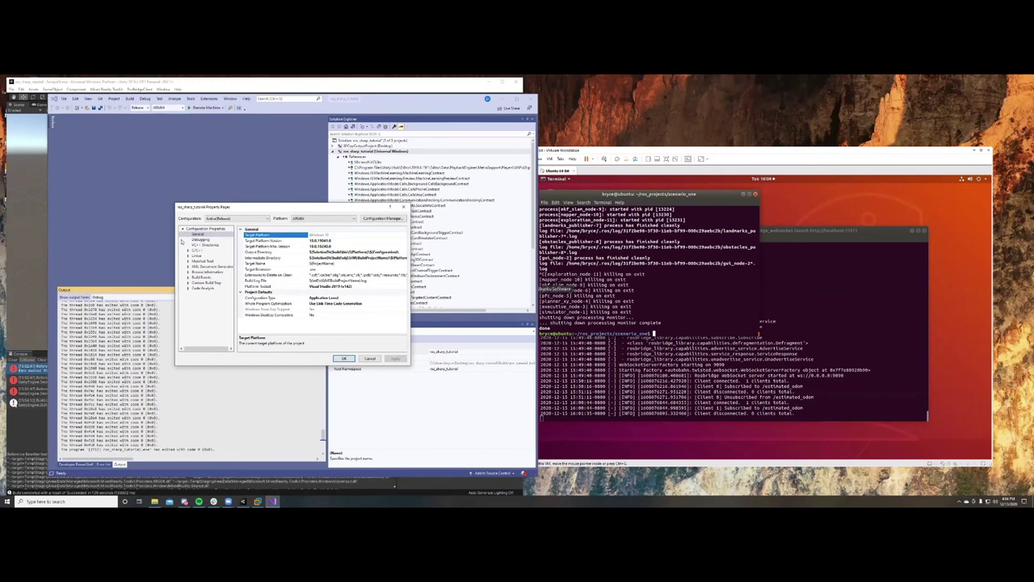
click(204, 239)
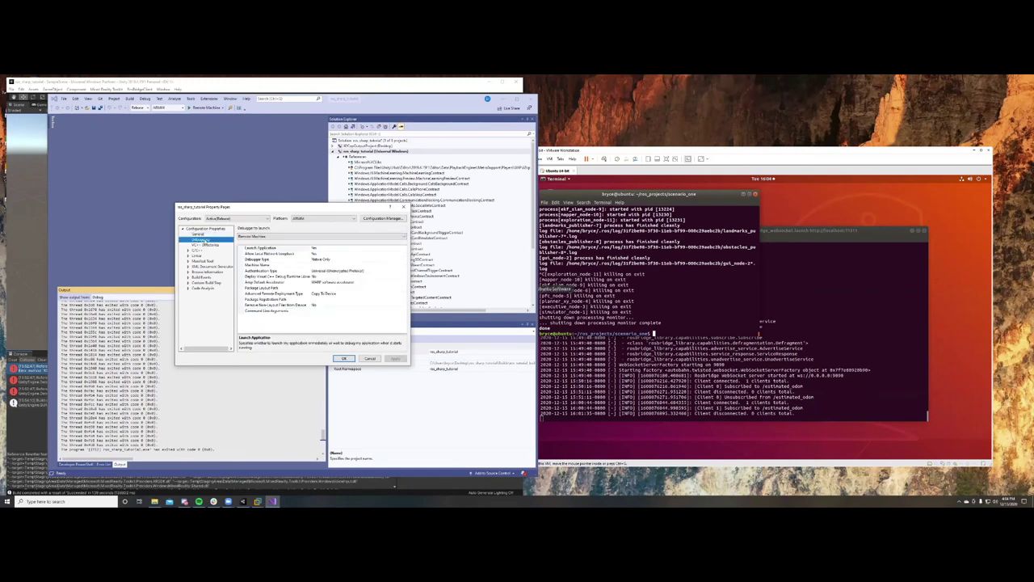
click(270, 266)
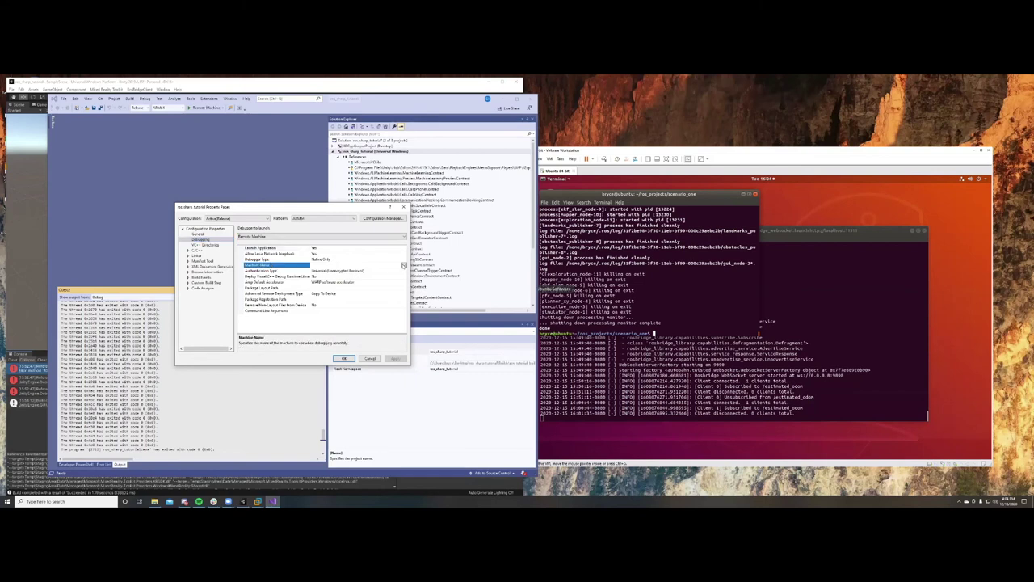
click(404, 265)
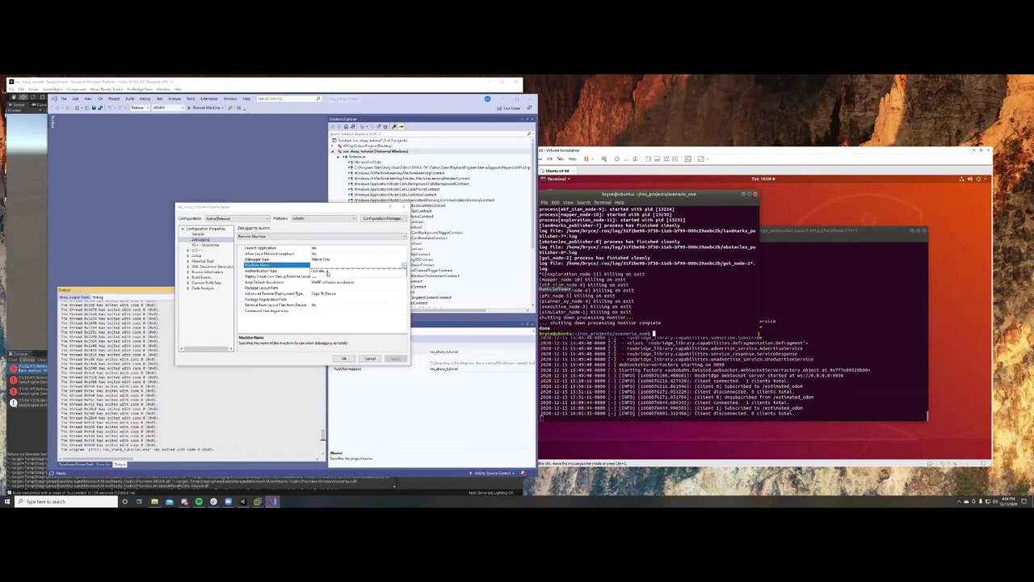
click(325, 272)
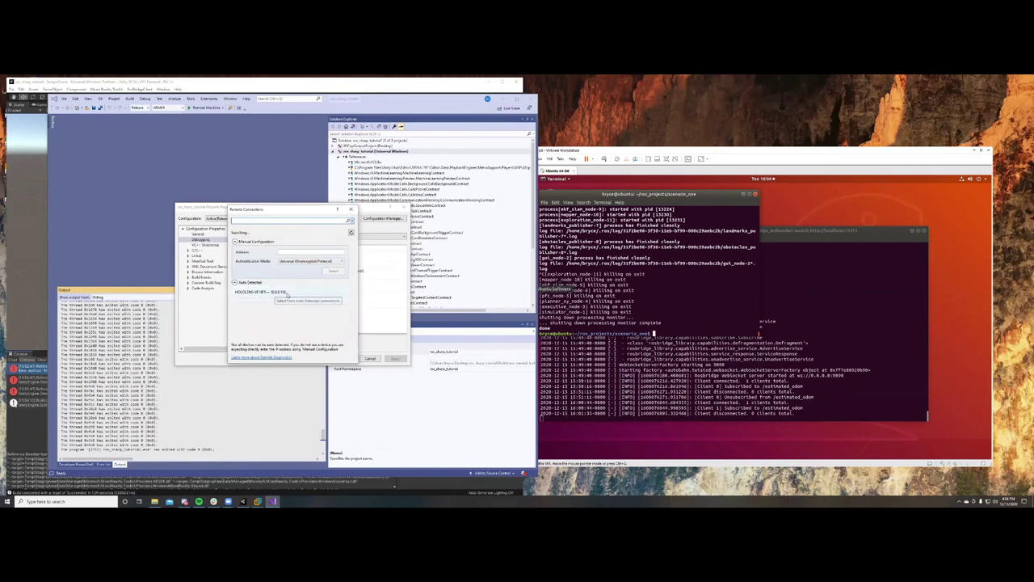
- Enter the HoloLens's IP address manually, select it as the remote connection, and apply the project properties
click(290, 252)
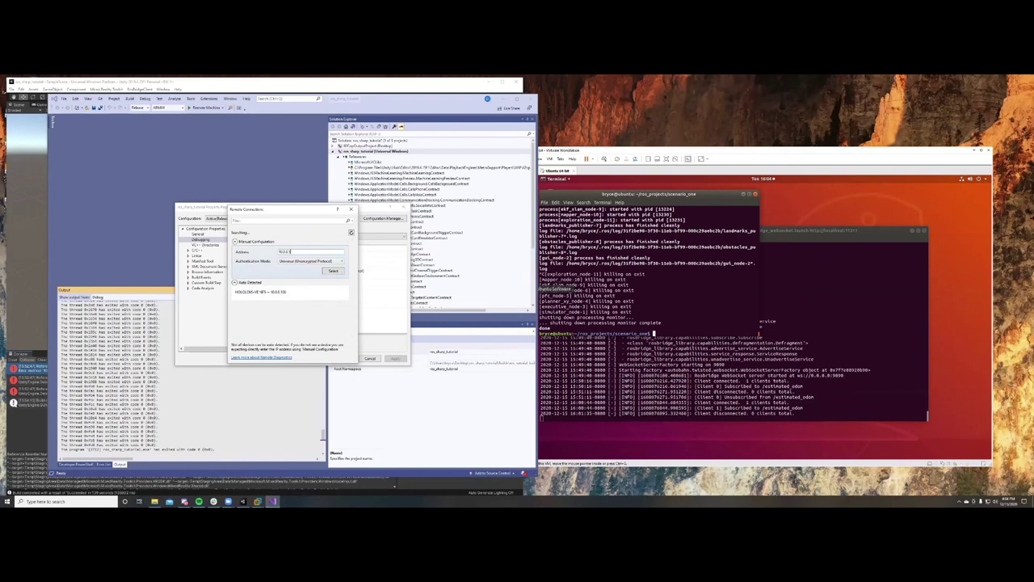
click(328, 271)
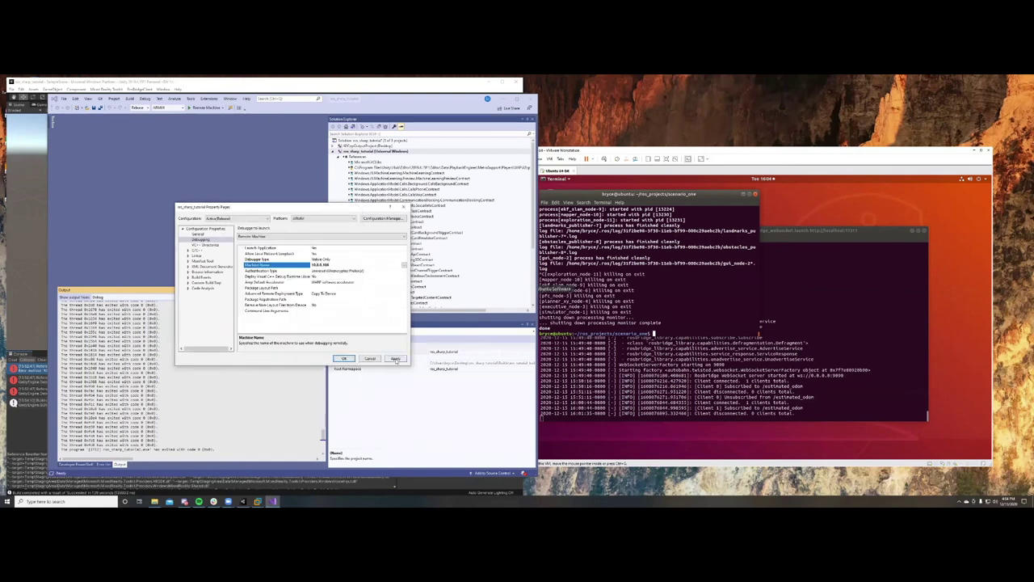
click(395, 359)
click(395, 358)
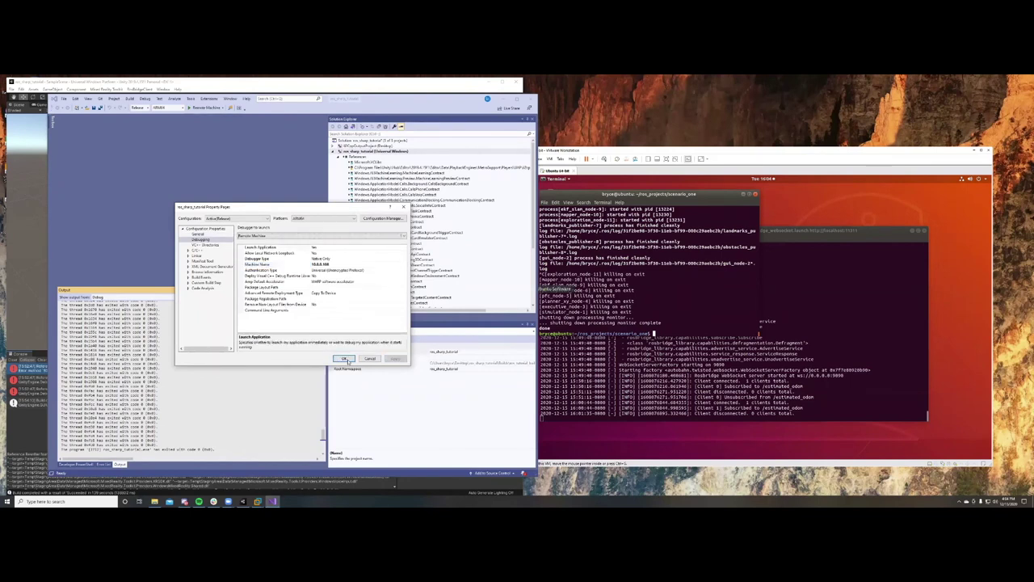
click(346, 360)
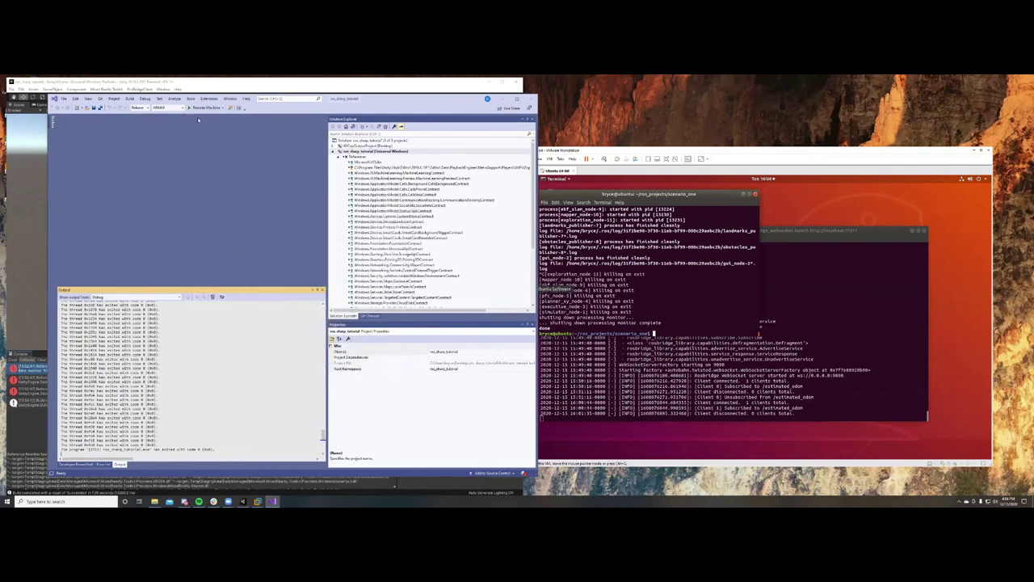